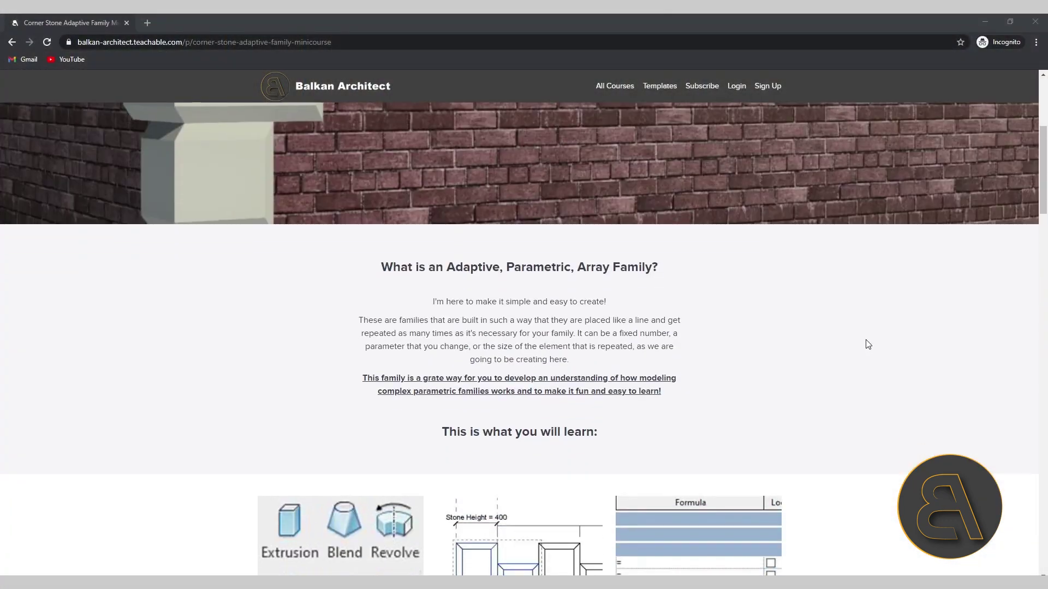
Scroll the Teachable course page through 'What you will learn' and 'Building the Repeating Component'.
{"action": "scroll", "coordinate": [867, 344], "scroll_direction": "down", "scroll_amount": 10}
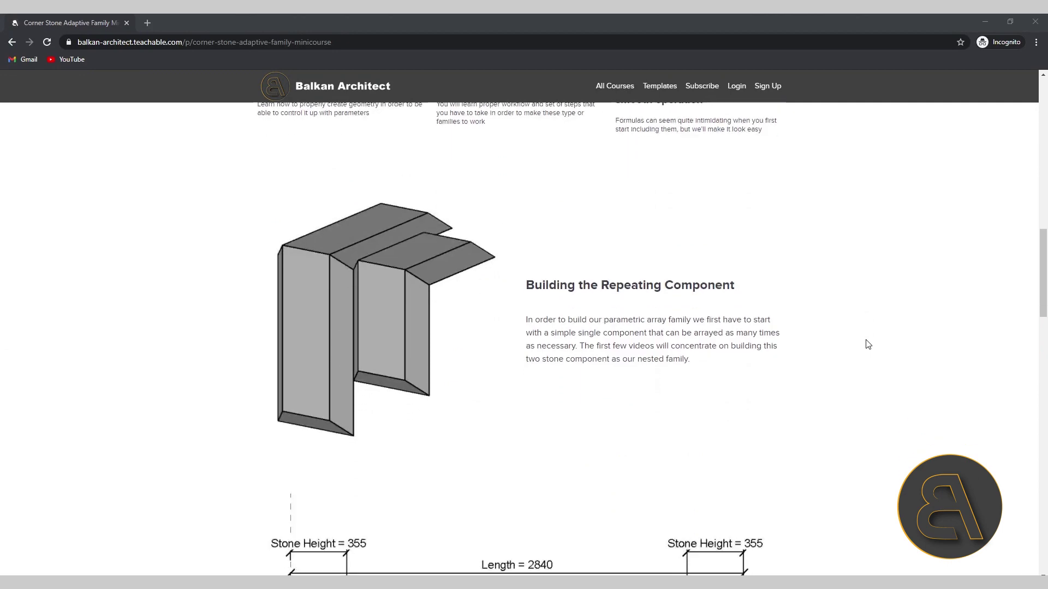
{"action": "scroll", "coordinate": [867, 344], "scroll_direction": "down", "scroll_amount": 2}
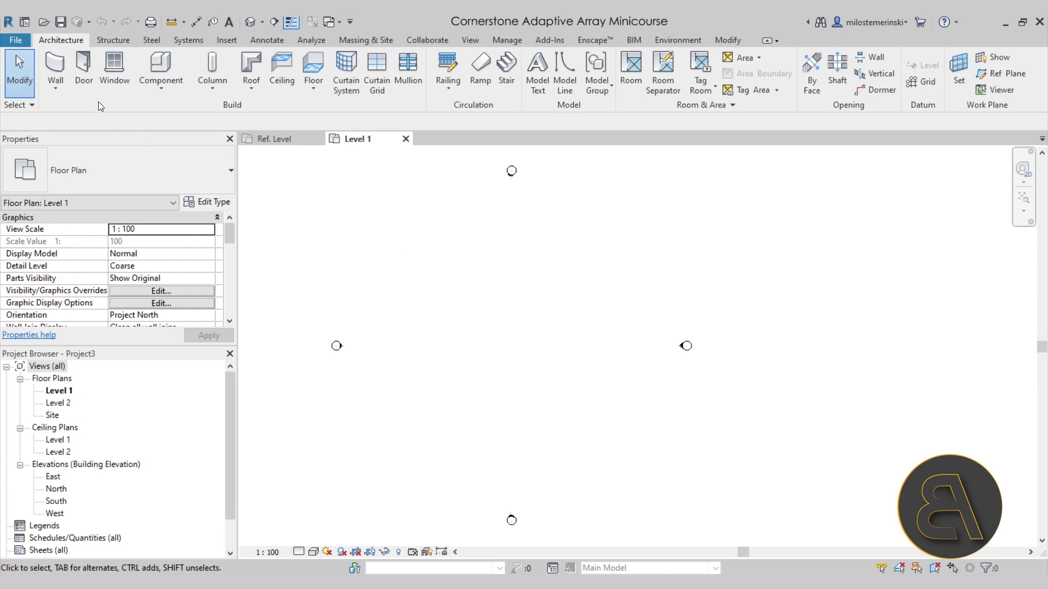
Draw a rectangle of Exterior - Brick on Mtl. Stud walls on Level 1.
{"action": "left_click", "coordinate": [57, 69]}
{"action": "left_click", "coordinate": [76, 170]}
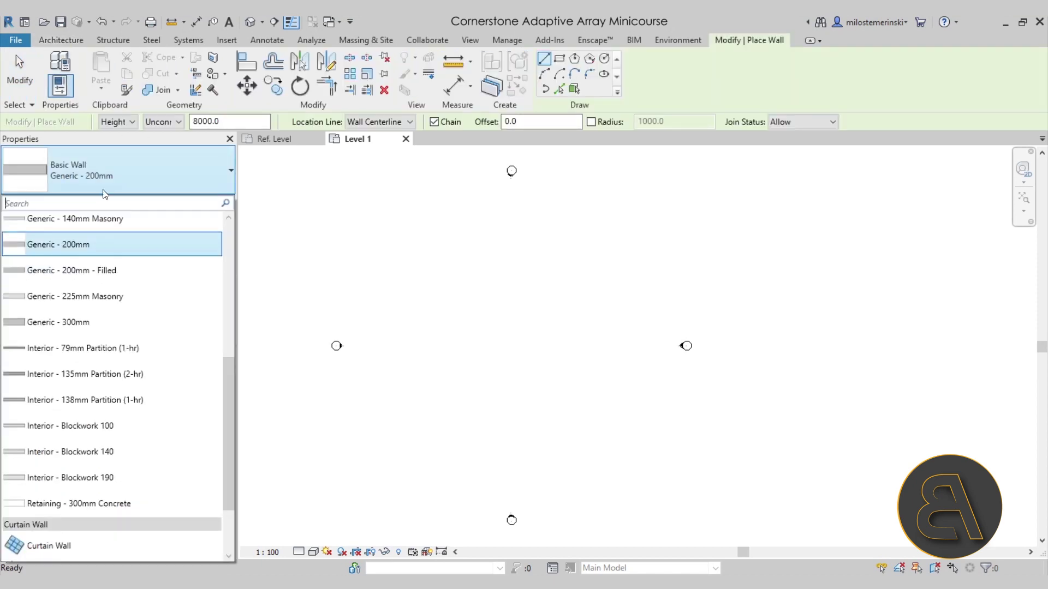
{"action": "scroll", "coordinate": [87, 289], "scroll_direction": "up", "scroll_amount": 2}
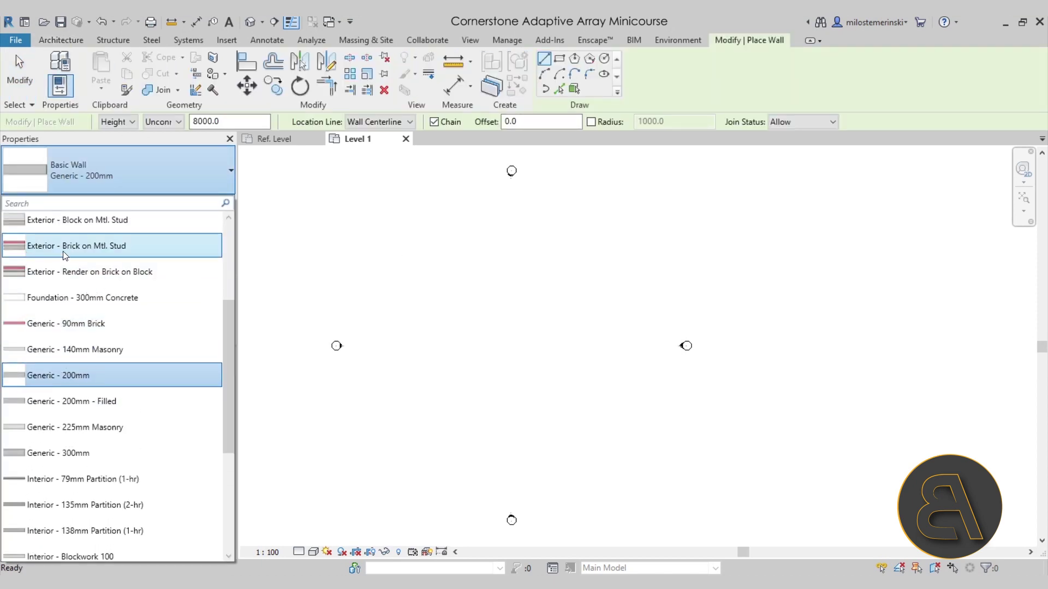
{"action": "left_click", "coordinate": [86, 246]}
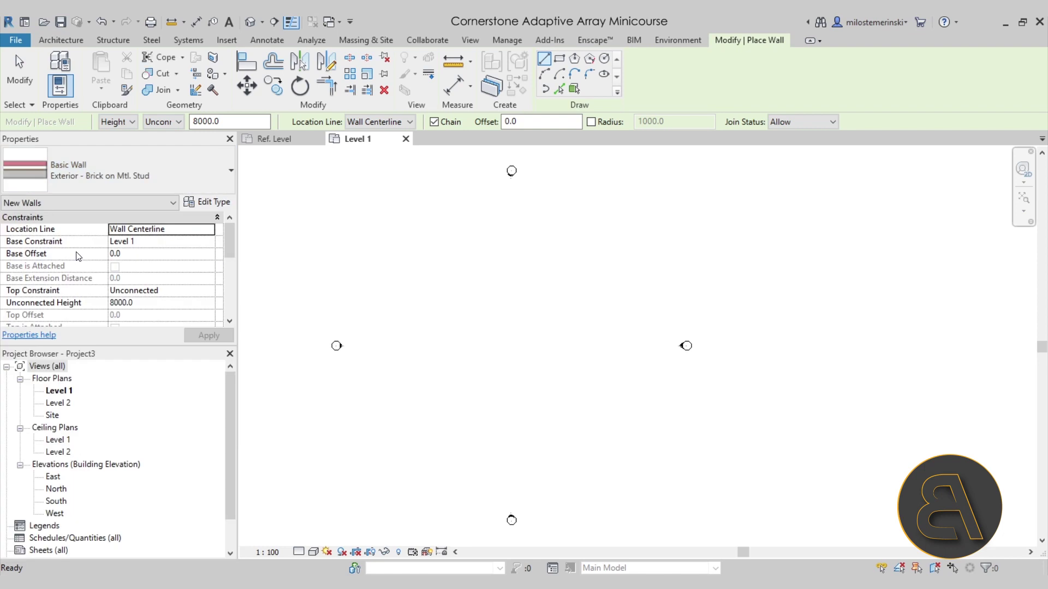
{"action": "left_click", "coordinate": [559, 58]}
{"action": "left_click", "coordinate": [483, 328]}
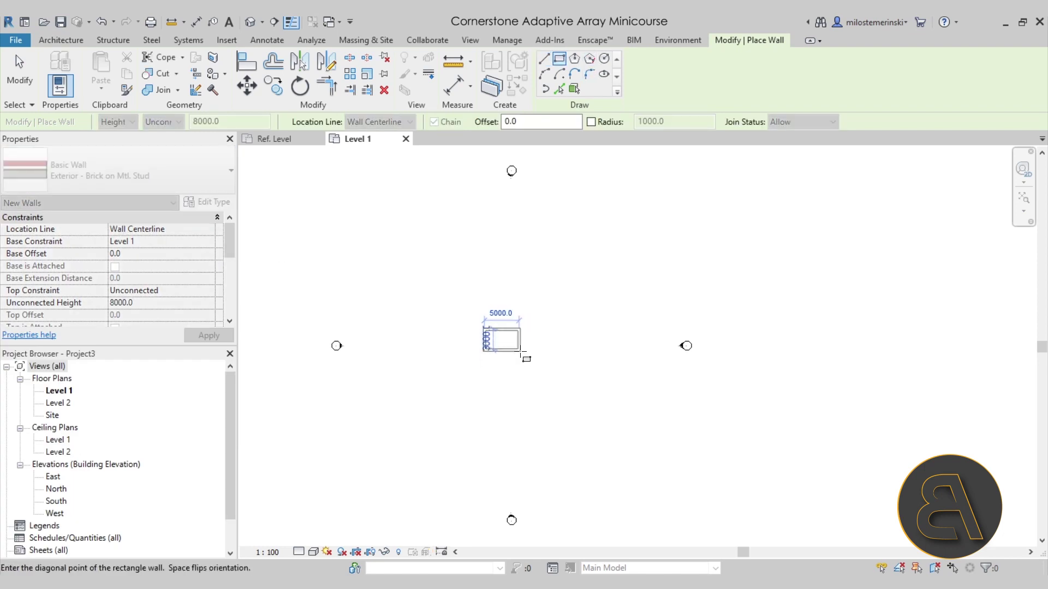
{"action": "left_click", "coordinate": [527, 359]}
{"action": "key", "text": "Escape"}
{"action": "key", "text": "Escape"}
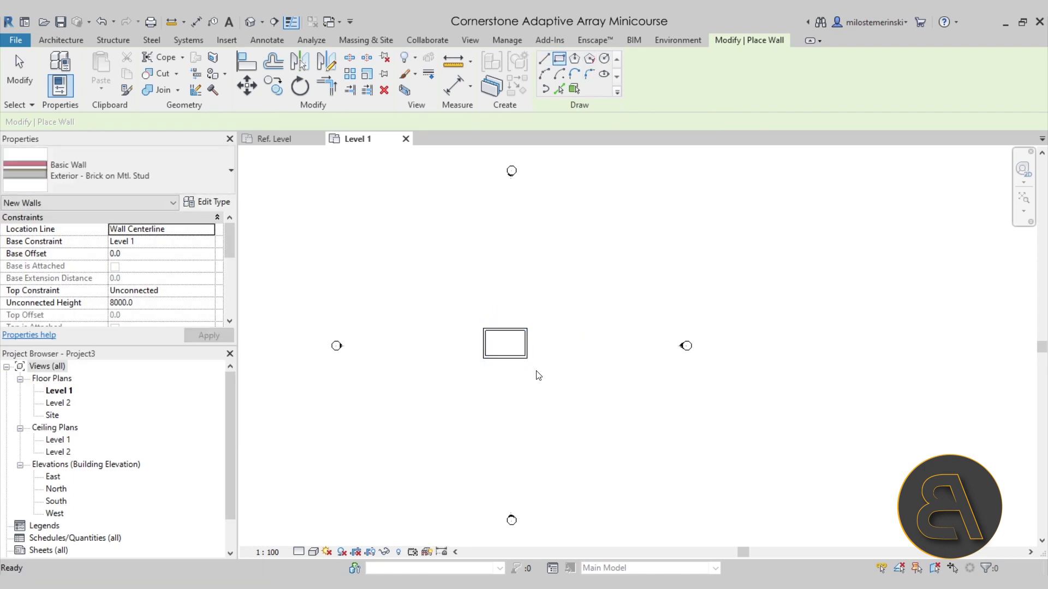
Set the four walls' Top Constraint to Up to level: Level 2.
{"action": "left_click_drag", "start_coordinate": [568, 386], "coordinate": [396, 301]}
{"action": "scroll", "coordinate": [482, 331], "scroll_direction": "up", "scroll_amount": 4}
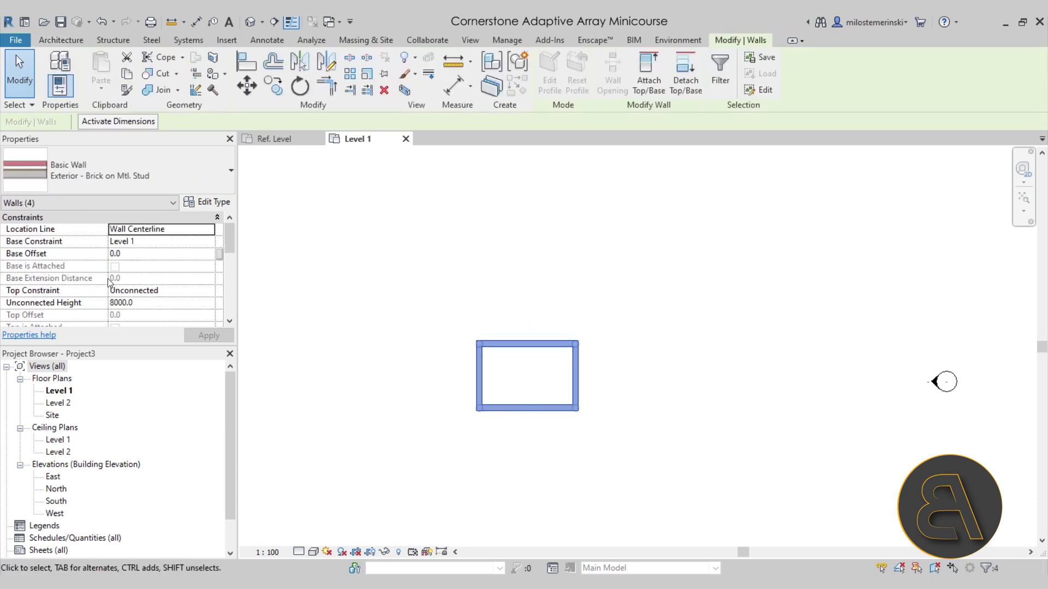
{"action": "left_click", "coordinate": [211, 293]}
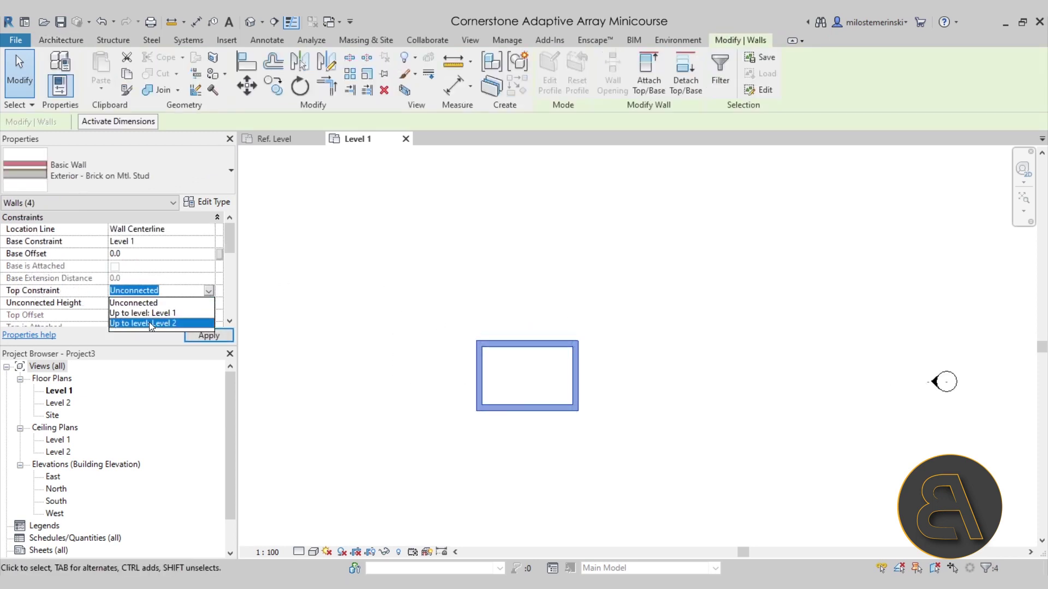
{"action": "left_click", "coordinate": [163, 324]}
{"action": "left_click", "coordinate": [423, 323]}
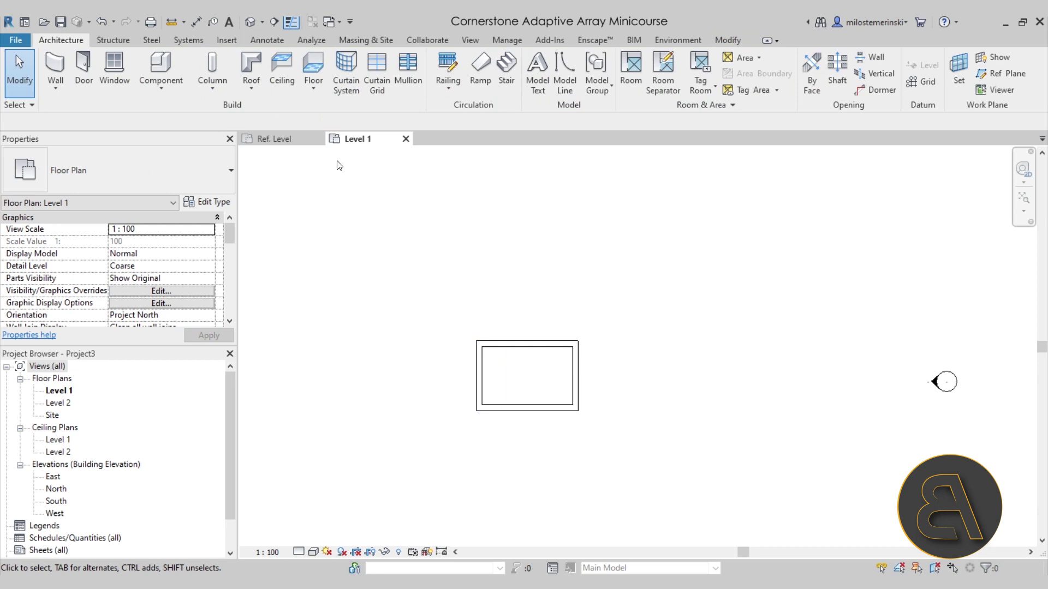
Open the Default 3D View and orbit and zoom onto the brick-walled box.
{"action": "left_click", "coordinate": [250, 22]}
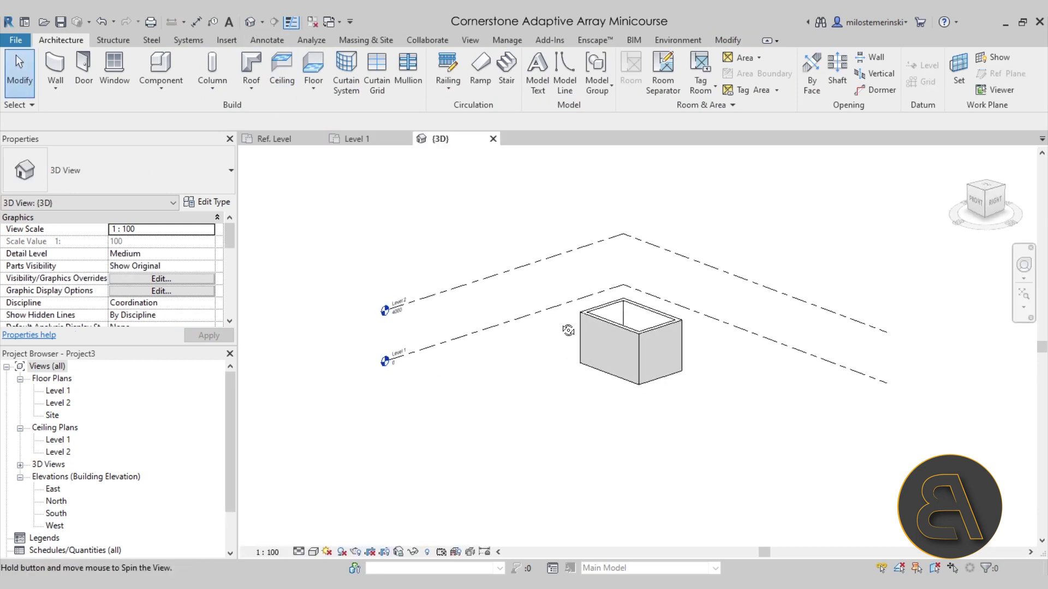
{"action": "middle_click_drag", "start_coordinate": [568, 330], "coordinate": [709, 428], "text": "shift"}
{"action": "scroll", "coordinate": [561, 362], "scroll_direction": "up", "scroll_amount": 4}
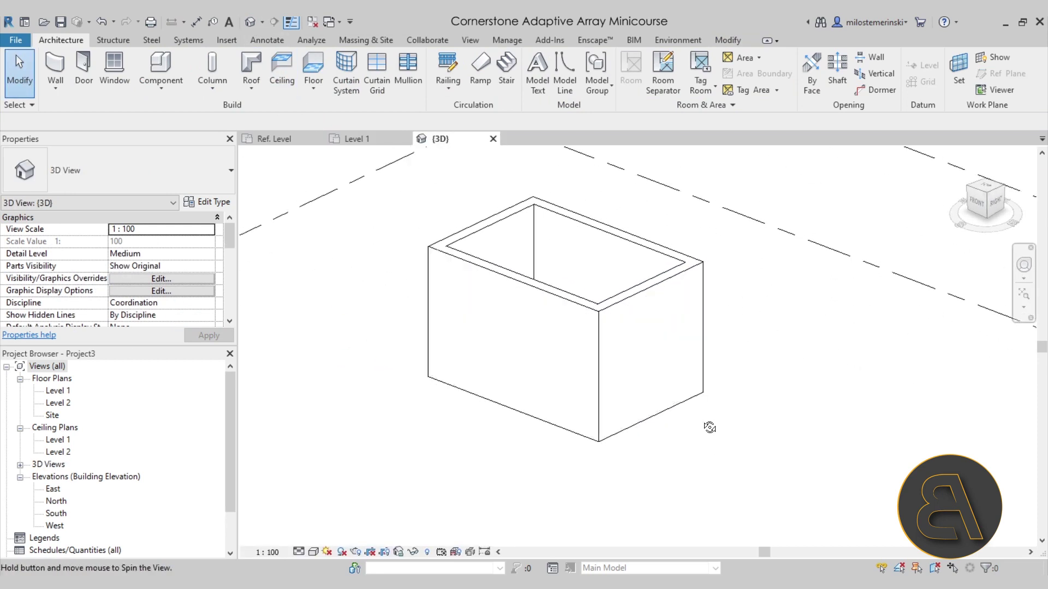
{"action": "scroll", "coordinate": [682, 387], "scroll_direction": "up", "scroll_amount": 3}
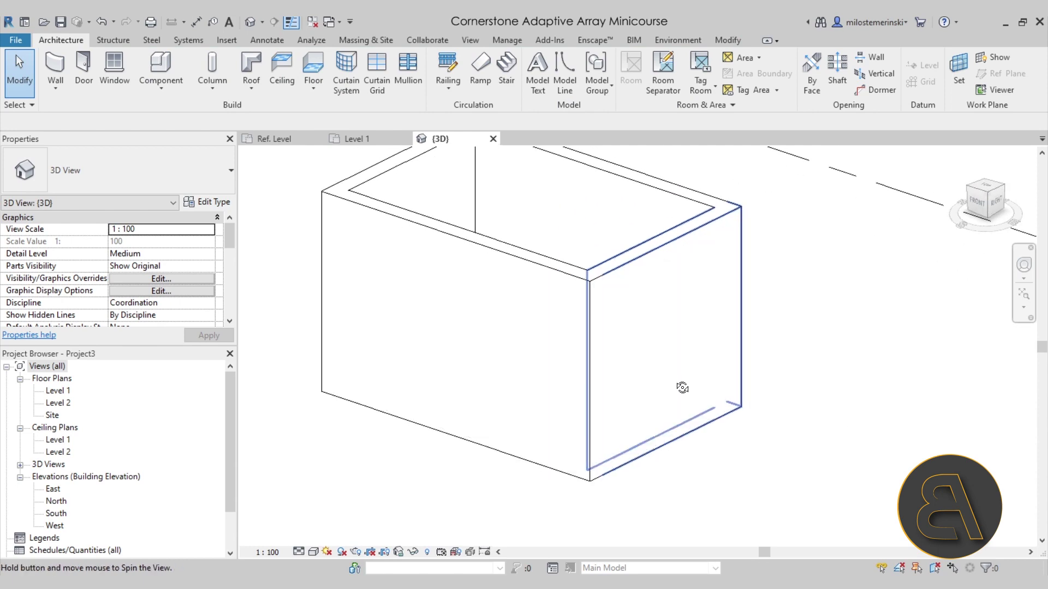
{"action": "middle_click_drag", "start_coordinate": [671, 375], "coordinate": [607, 374]}
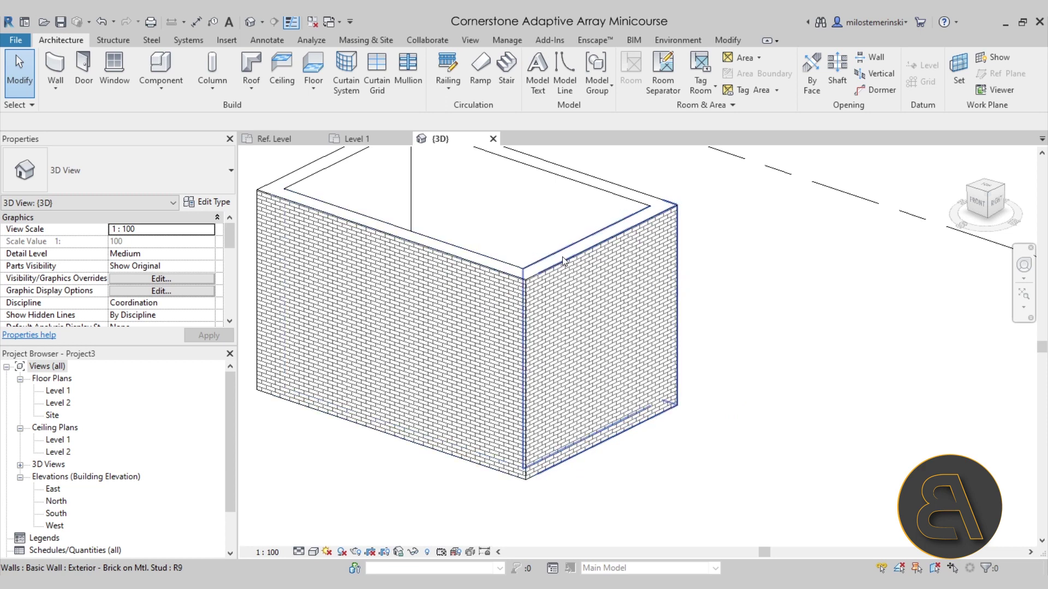
{"action": "mouse_move", "coordinate": [616, 526]}
{"action": "middle_mouse_down", "text": "shift"}
{"action": "mouse_move", "coordinate": [628, 521]}
{"action": "mouse_move", "coordinate": [618, 523]}
{"action": "mouse_move", "coordinate": [625, 491]}
{"action": "middle_mouse_up", "text": "shift"}
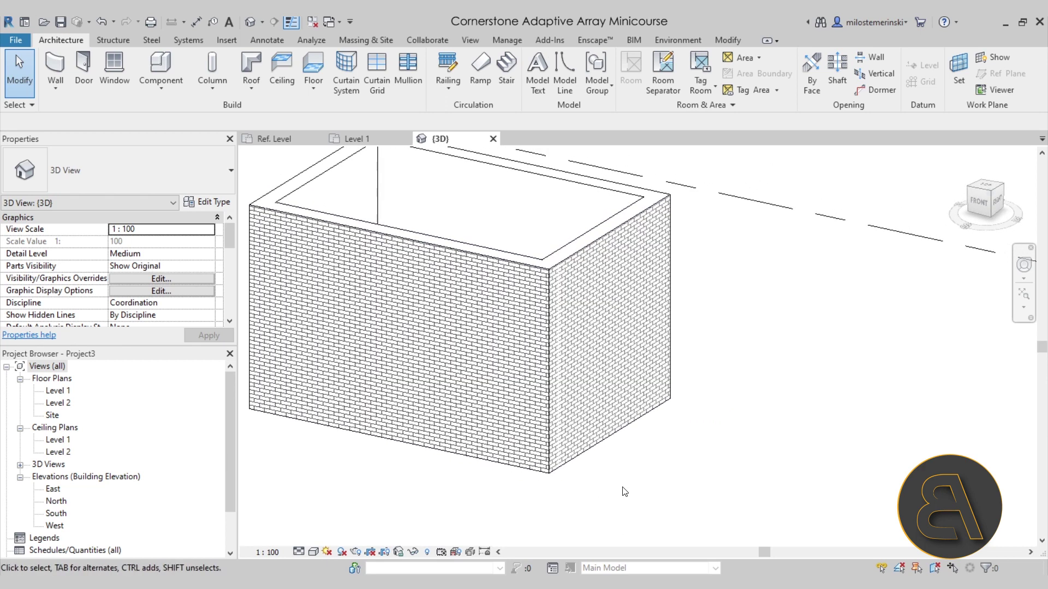
{"action": "left_click", "coordinate": [161, 84]}
Create an in-place Generic Models family, keeping the name Generic Models 1.
{"action": "left_click", "coordinate": [161, 143]}
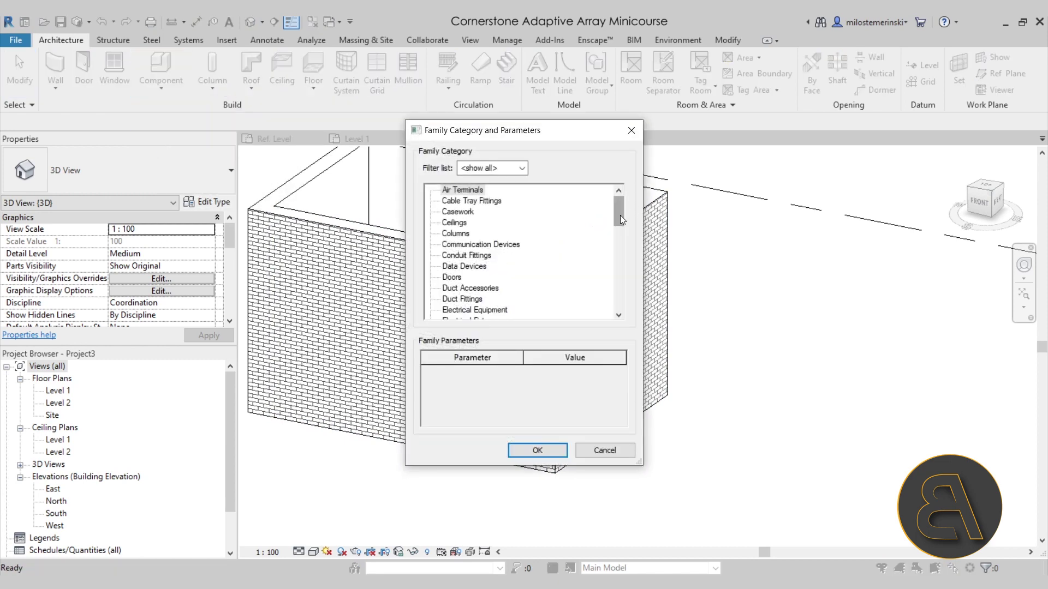
{"action": "left_click_drag", "start_coordinate": [621, 220], "coordinate": [620, 257]}
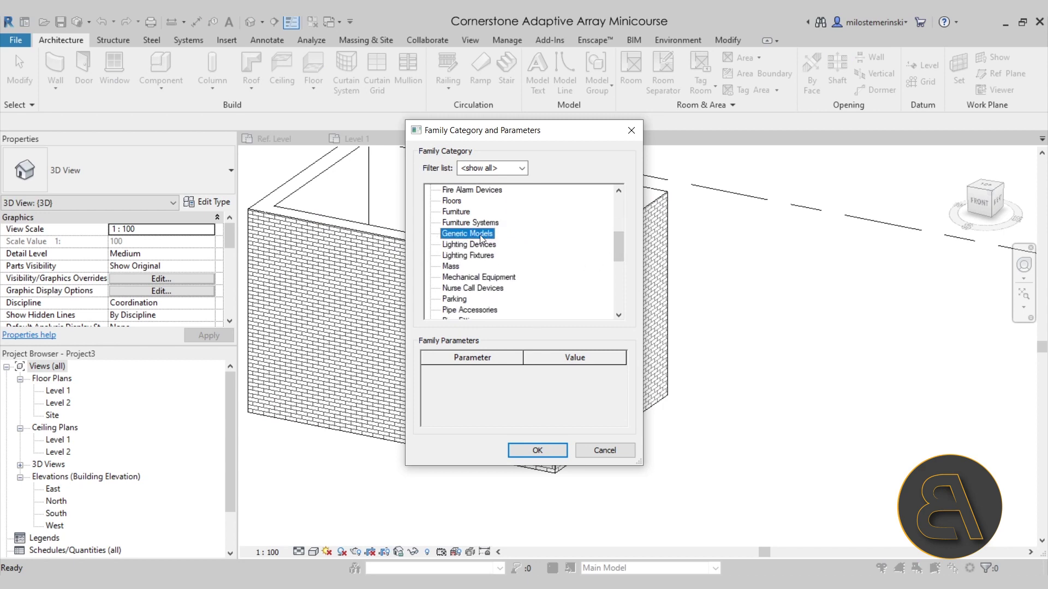
{"action": "left_click", "coordinate": [537, 450]}
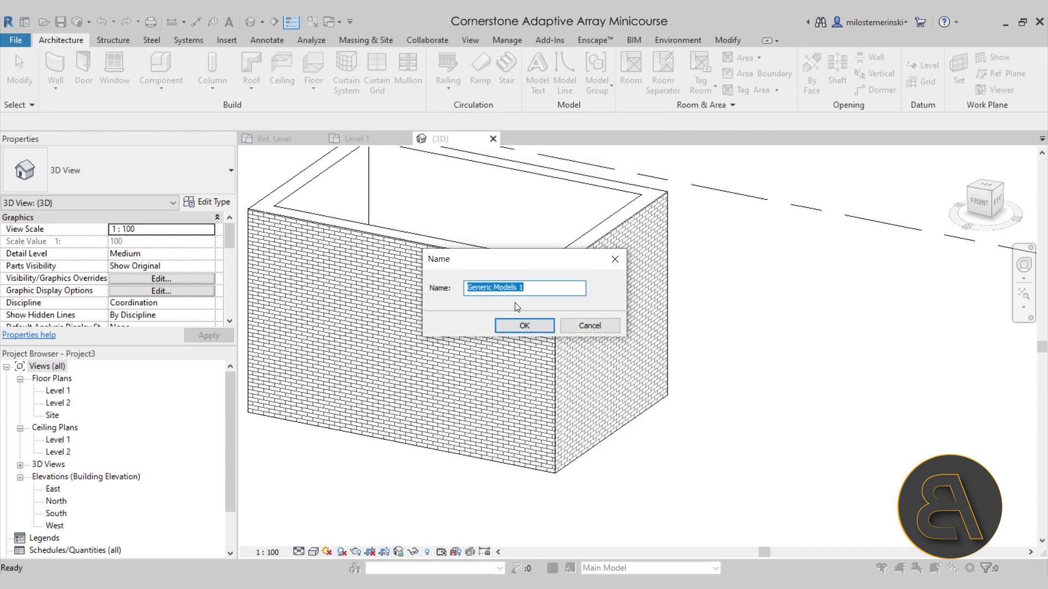
{"action": "left_click", "coordinate": [524, 326]}
{"action": "scroll", "coordinate": [555, 381], "scroll_direction": "up", "scroll_amount": 5}
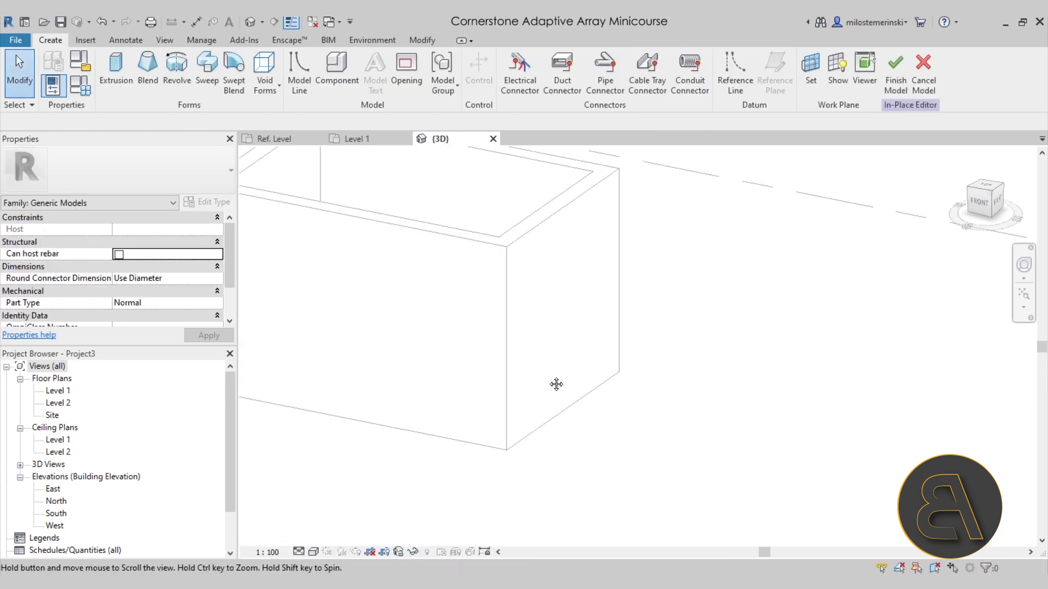
Start a sweep and sketch its path along the wall base around the corner.
{"action": "left_click", "coordinate": [207, 79]}
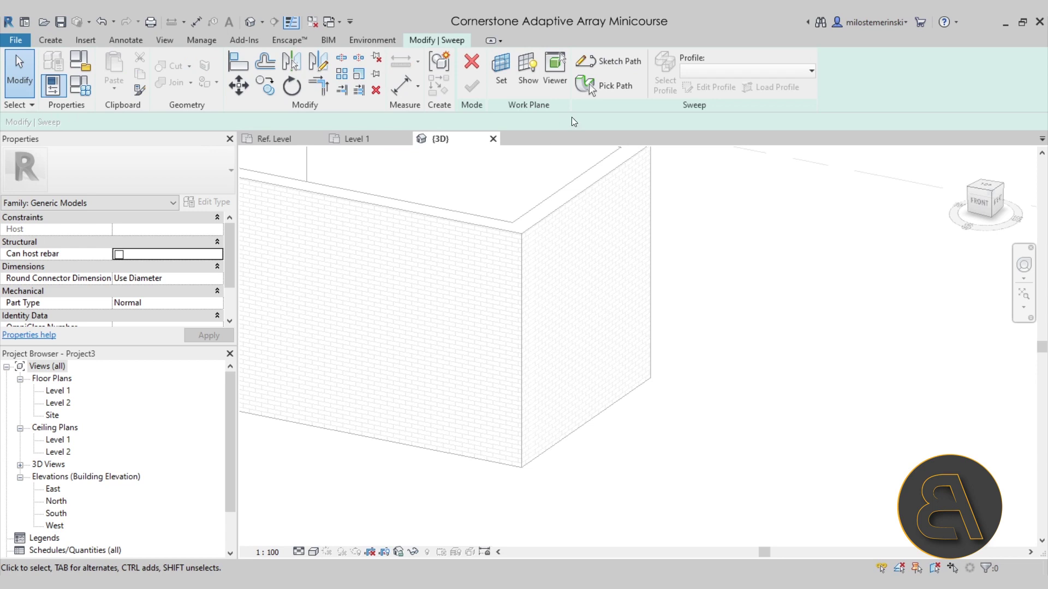
{"action": "left_click", "coordinate": [609, 61]}
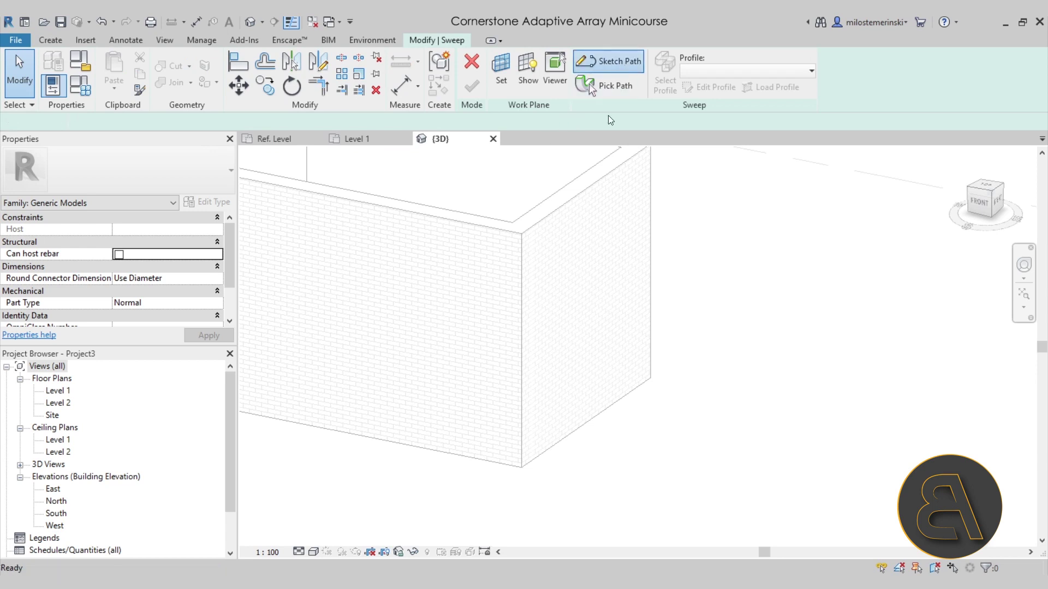
{"action": "left_click", "coordinate": [467, 457]}
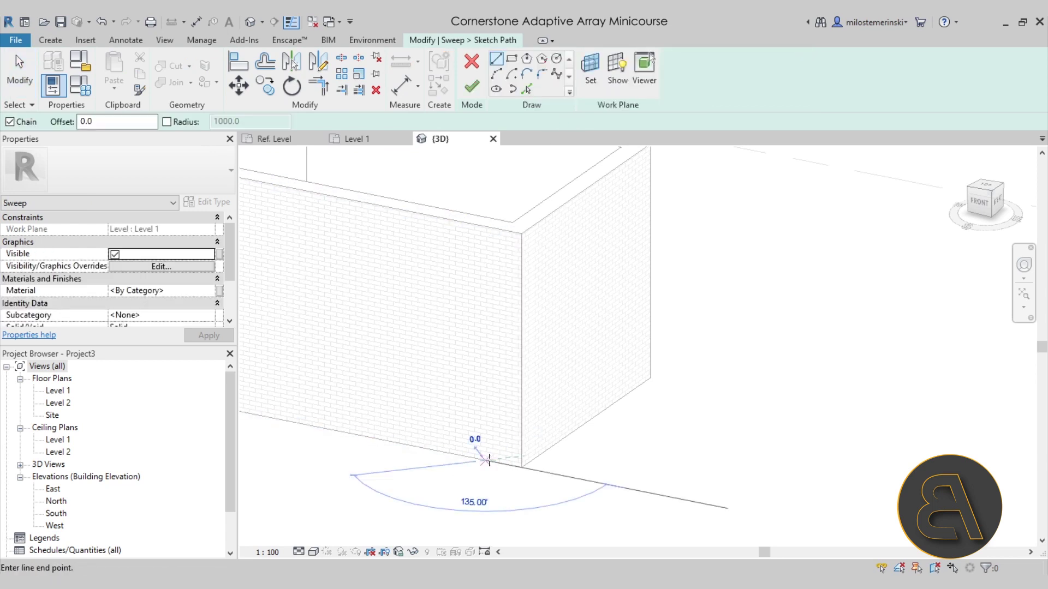
{"action": "left_click", "coordinate": [521, 463]}
{"action": "left_click", "coordinate": [540, 450]}
{"action": "key", "text": "Escape"}
{"action": "key", "text": "Escape"}
{"action": "scroll", "coordinate": [528, 469], "scroll_direction": "up", "scroll_amount": 3}
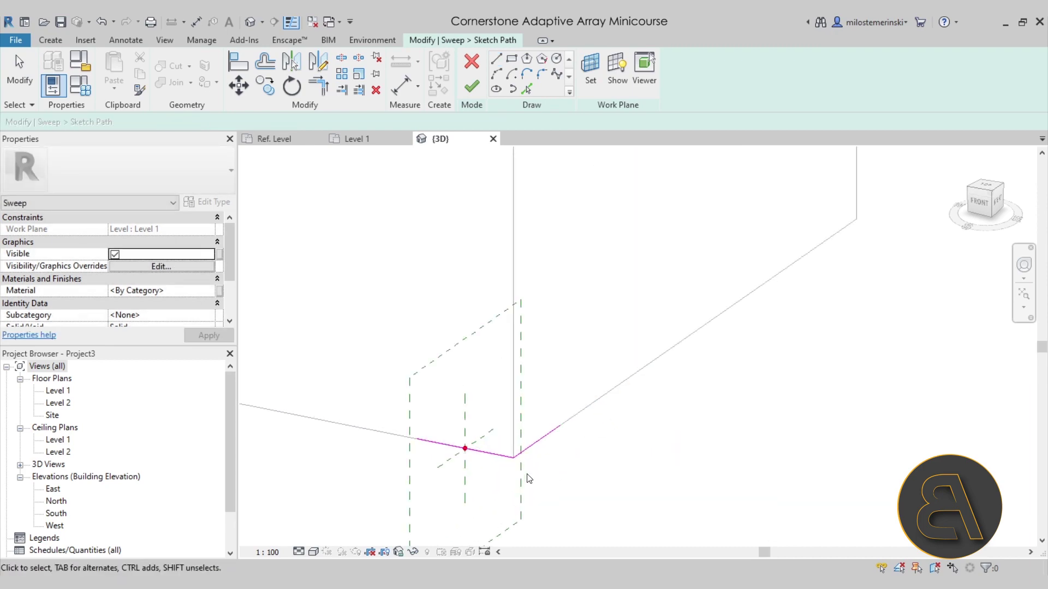
{"action": "mouse_move", "coordinate": [431, 314]}
{"action": "middle_mouse_down", "text": "shift"}
{"action": "mouse_move", "coordinate": [470, 370]}
{"action": "mouse_move", "coordinate": [381, 365]}
{"action": "middle_mouse_up", "text": "shift"}
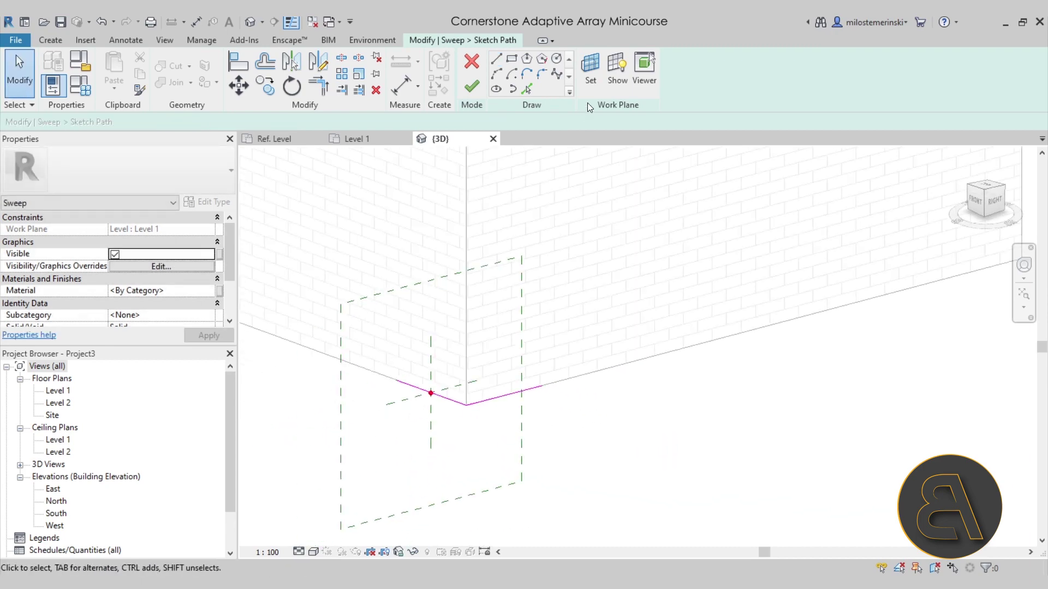
{"action": "left_click", "coordinate": [484, 87]}
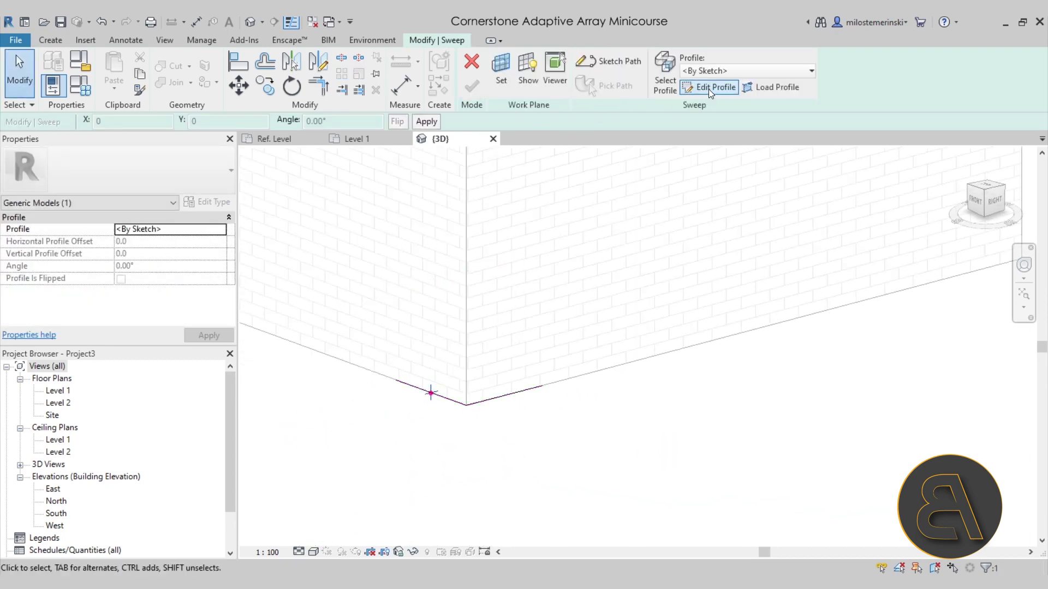
Sketch the sweep's closed cross-section profile at the reference-plane intersection and finish it.
{"action": "left_click", "coordinate": [708, 89]}
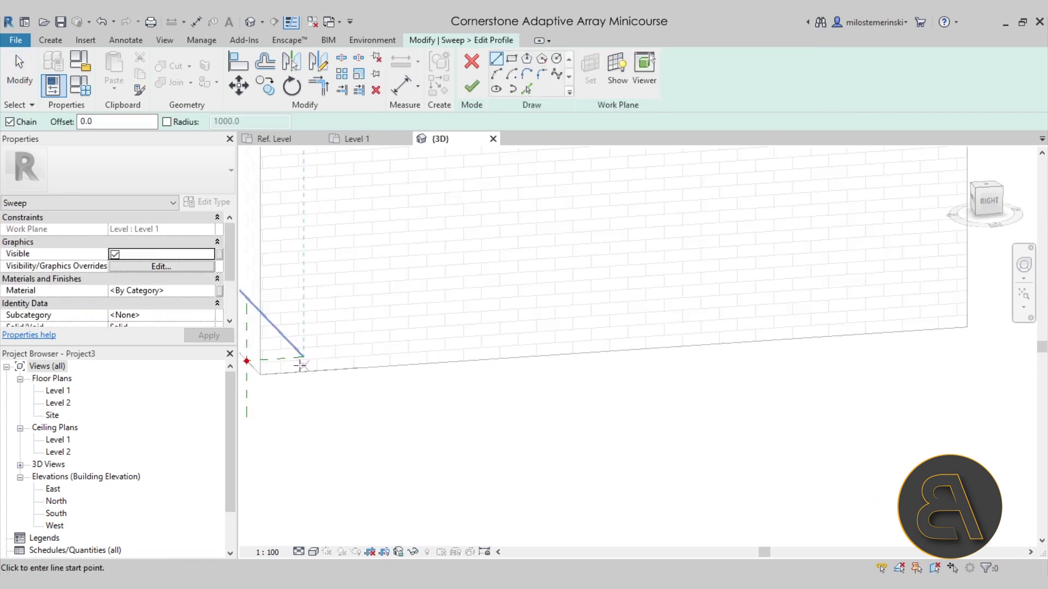
{"action": "left_click", "coordinate": [371, 361]}
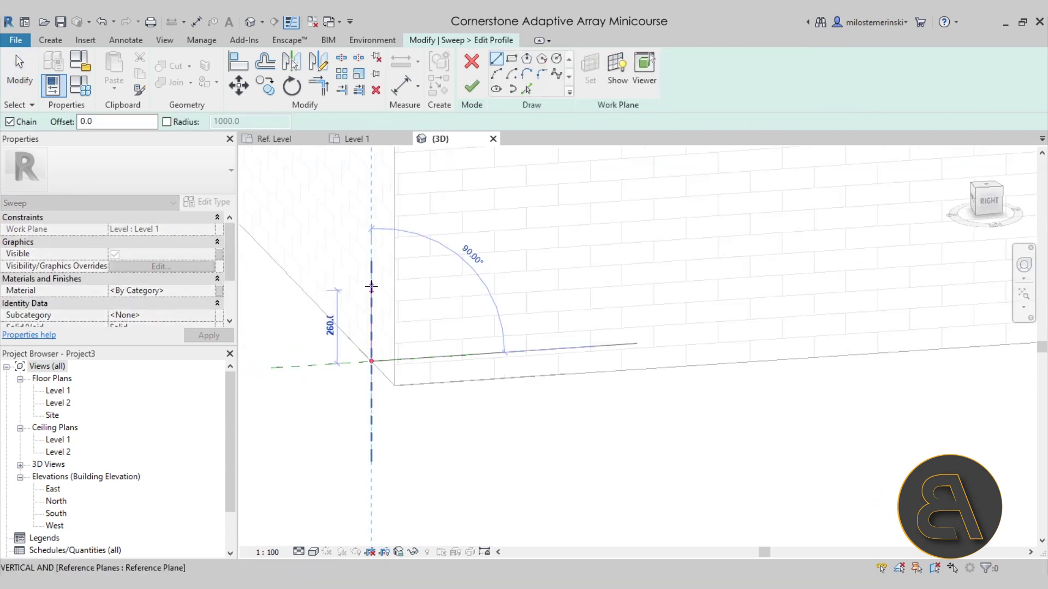
{"action": "left_click", "coordinate": [371, 249]}
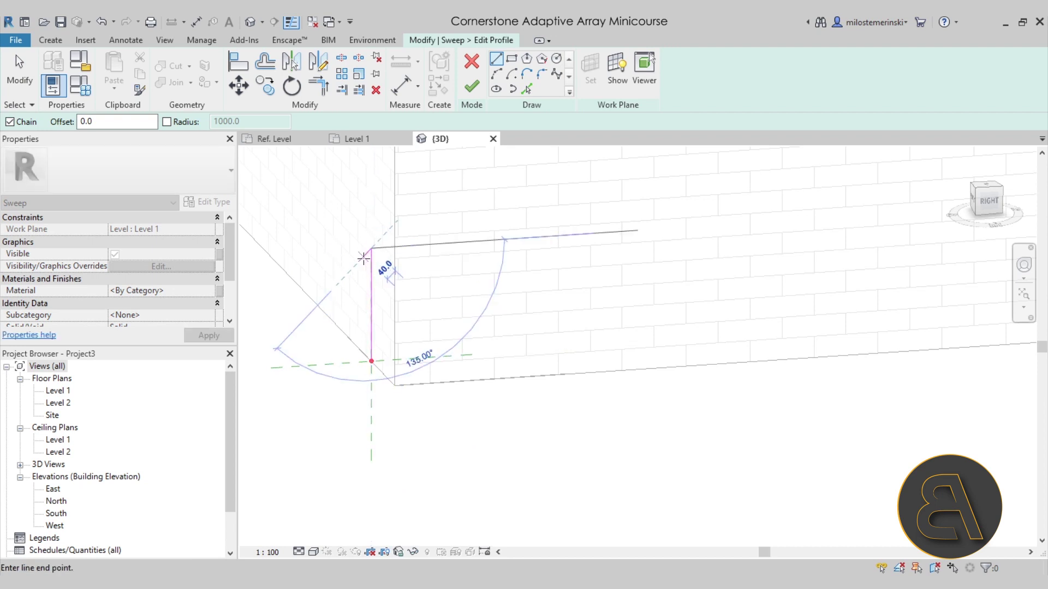
{"action": "left_click", "coordinate": [356, 265]}
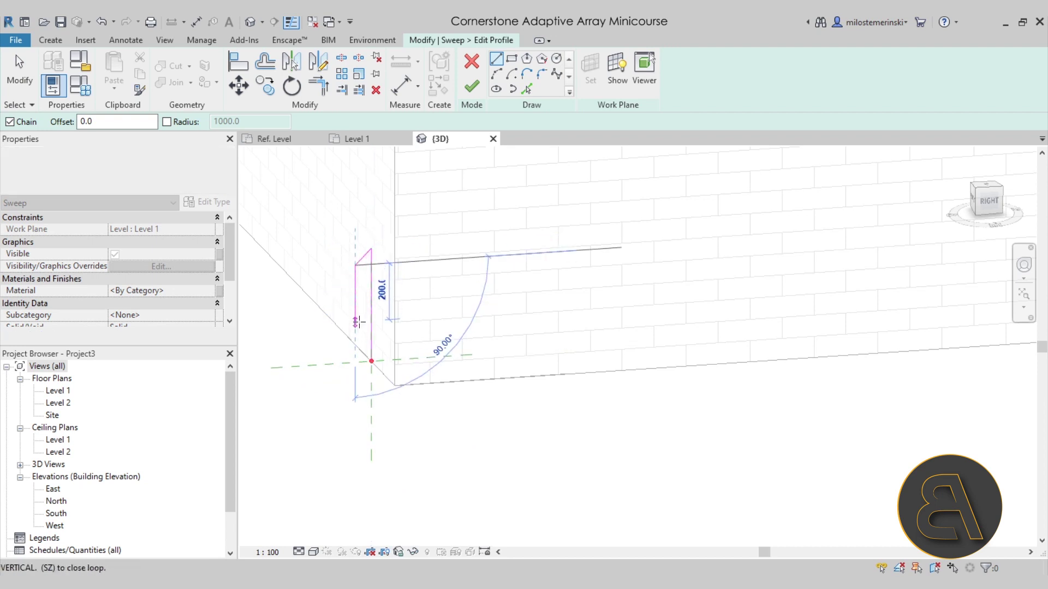
{"action": "left_click", "coordinate": [355, 327]}
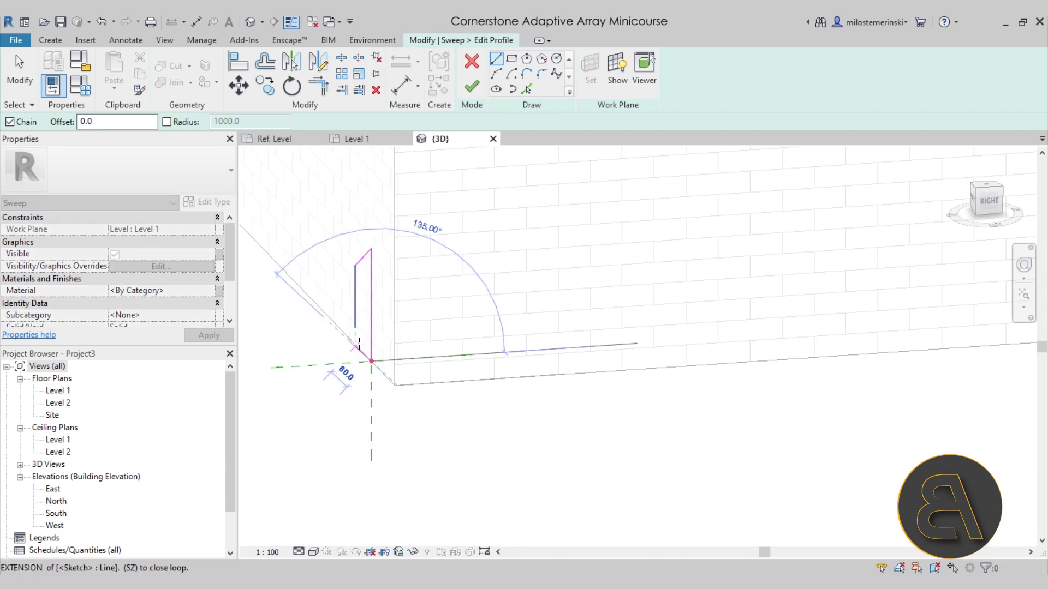
{"action": "key", "text": "Escape"}
{"action": "key", "text": "Escape"}
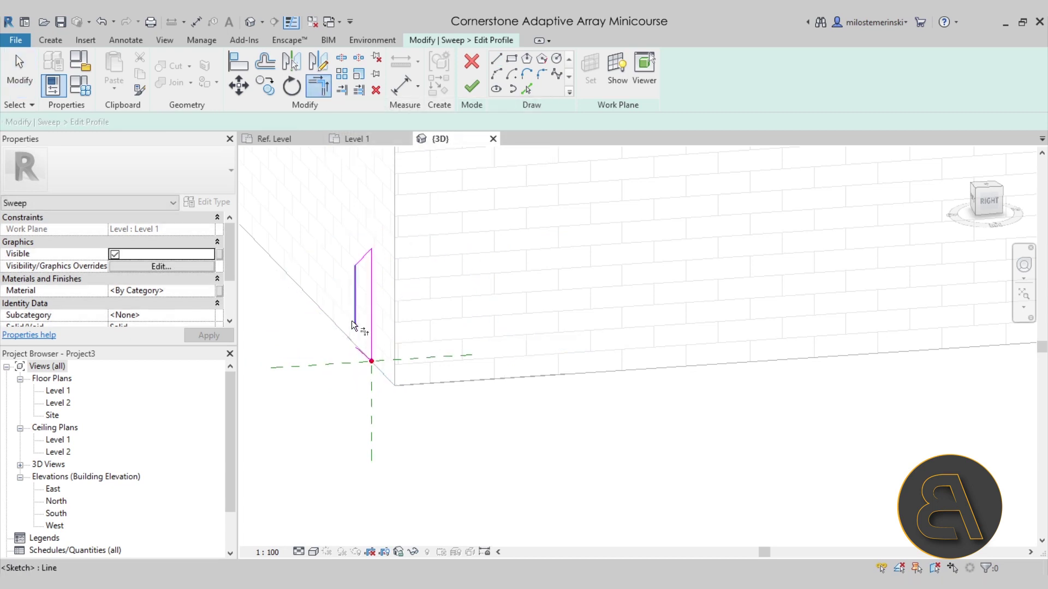
{"action": "left_click", "coordinate": [471, 90]}
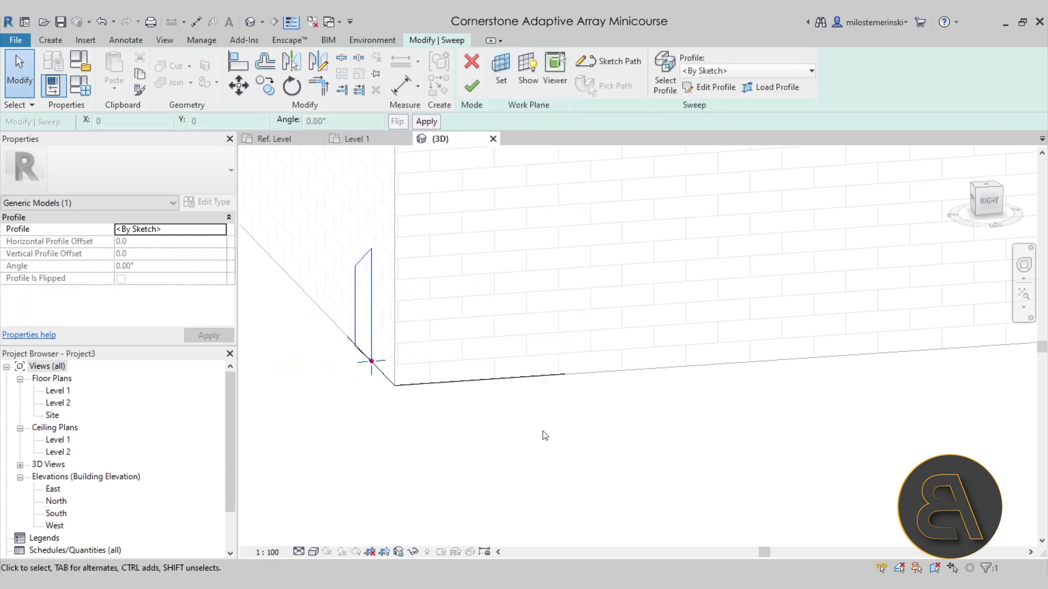
Finish the sweep as a solid and orbit to inspect the L-shaped cornerstone.
{"action": "left_click", "coordinate": [472, 88]}
{"action": "left_click", "coordinate": [492, 421]}
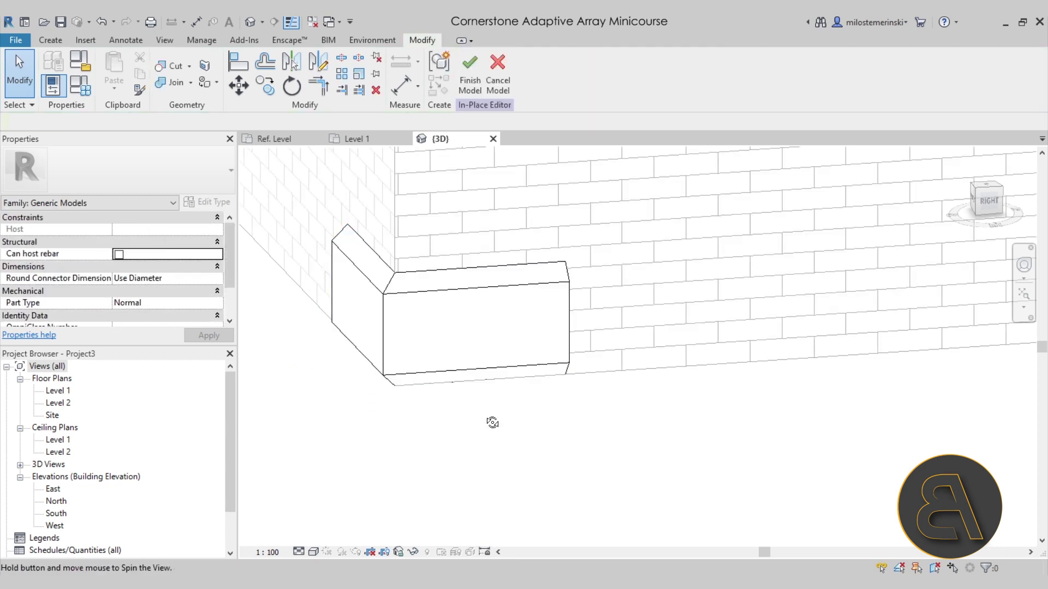
{"action": "middle_click_drag", "start_coordinate": [491, 421], "coordinate": [327, 391], "text": "shift"}
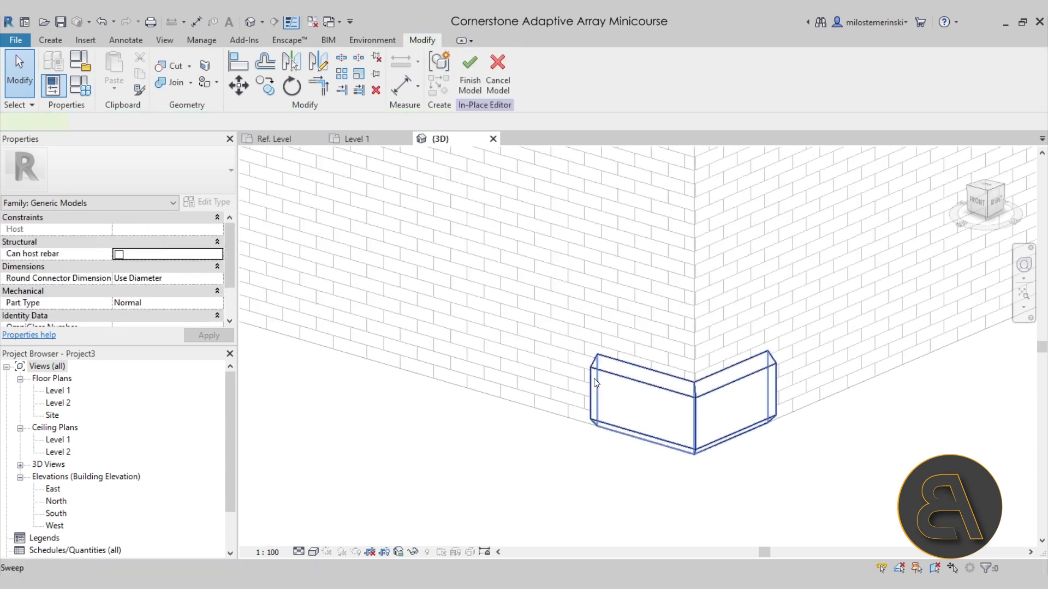
{"action": "left_click", "coordinate": [594, 378]}
{"action": "middle_click_drag", "start_coordinate": [592, 407], "coordinate": [439, 433], "text": "shift"}
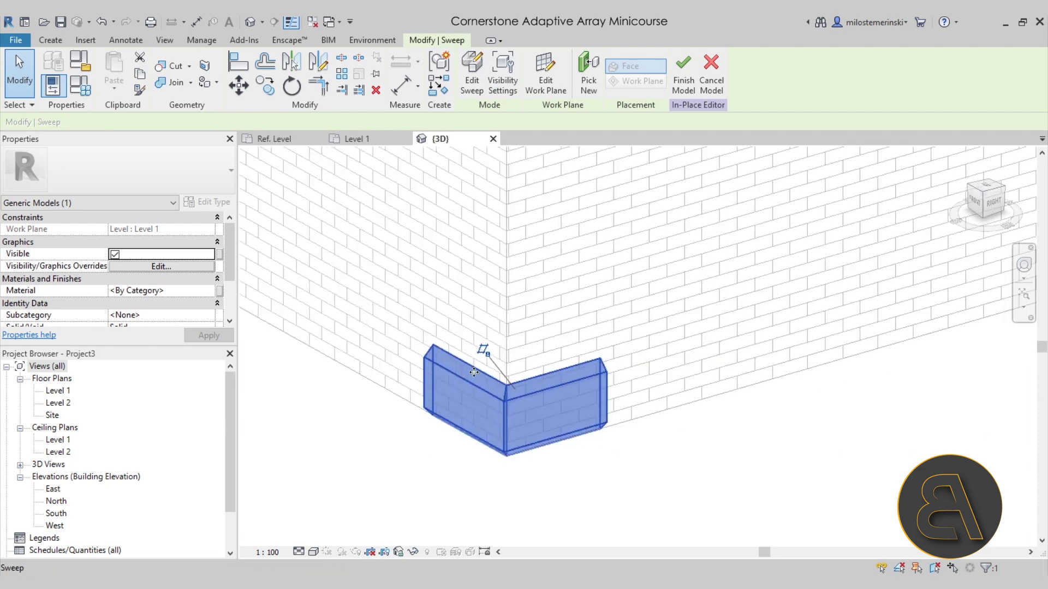
{"action": "left_click", "coordinate": [265, 86]}
{"action": "mouse_move", "coordinate": [486, 338]}
{"action": "middle_mouse_down", "text": "shift"}
{"action": "mouse_move", "coordinate": [527, 234]}
{"action": "mouse_move", "coordinate": [592, 262]}
{"action": "middle_mouse_up", "text": "shift"}
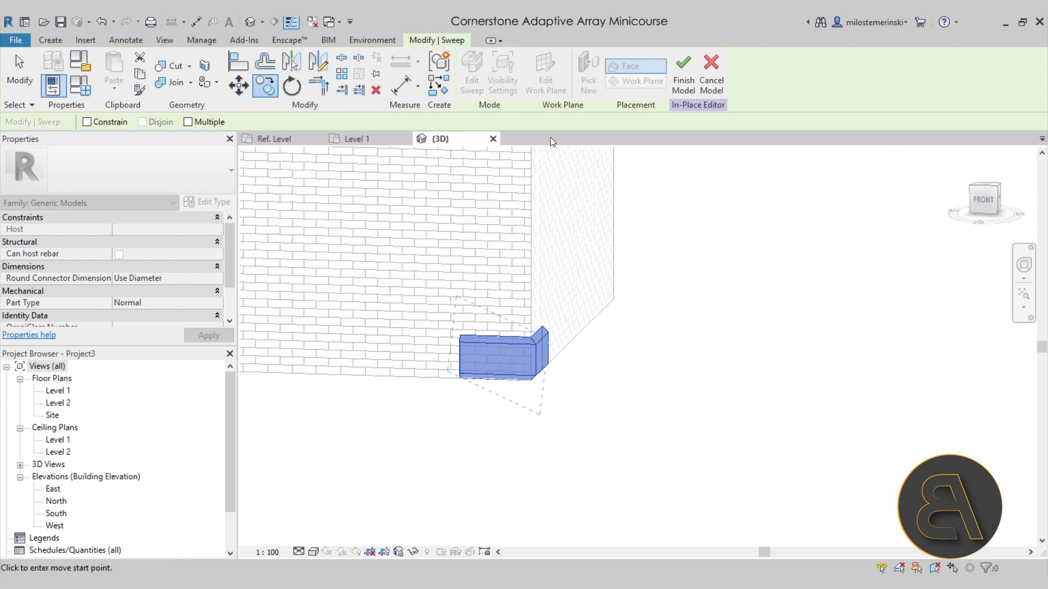
{"action": "key", "text": "Escape"}
{"action": "key", "text": "Escape"}
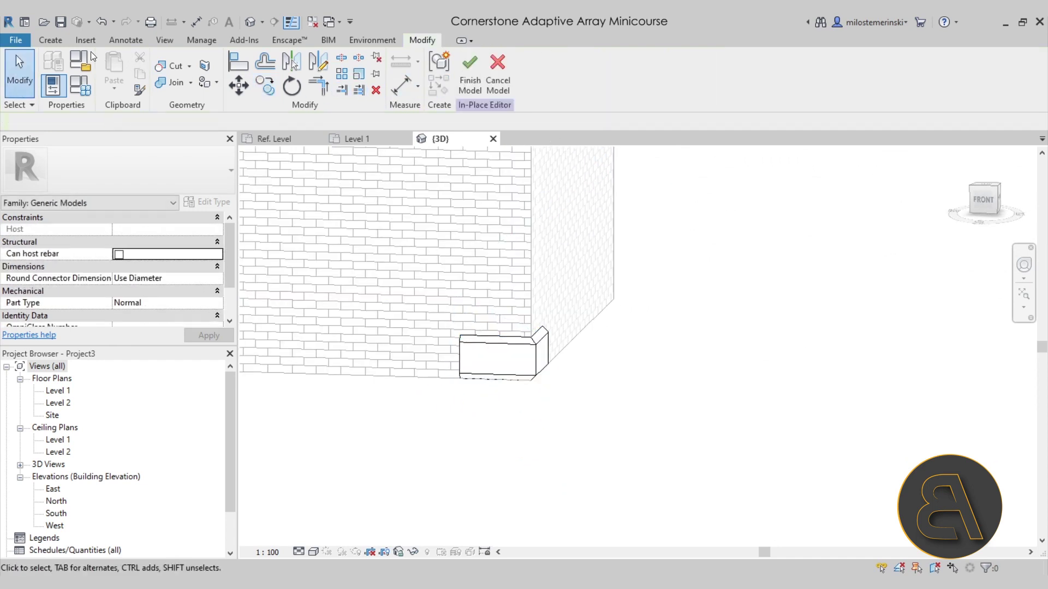
Set the work plane by picking the brick wall face.
{"action": "left_click", "coordinate": [58, 44]}
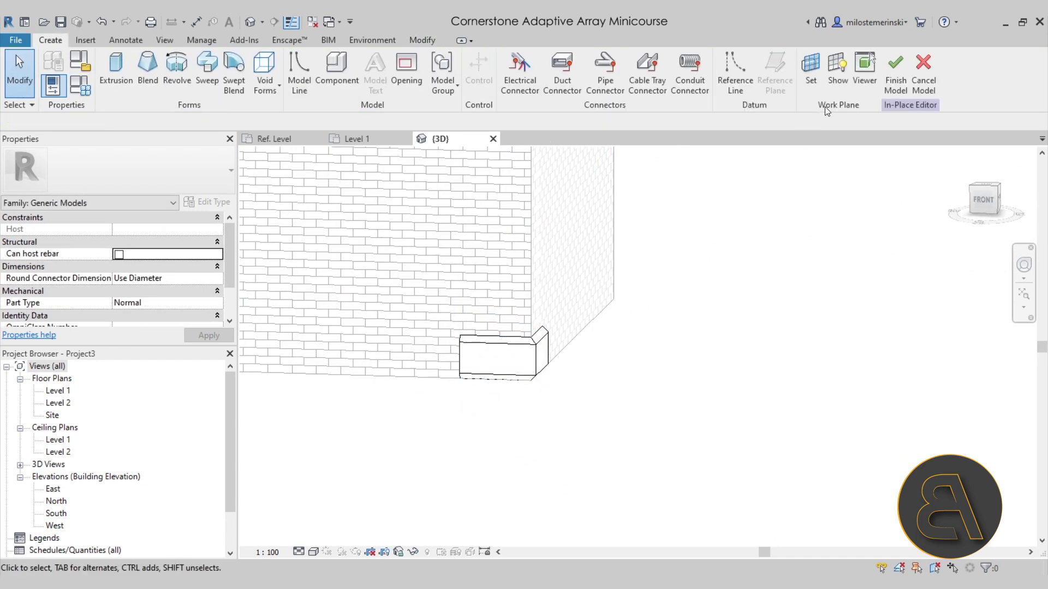
{"action": "left_click", "coordinate": [810, 68]}
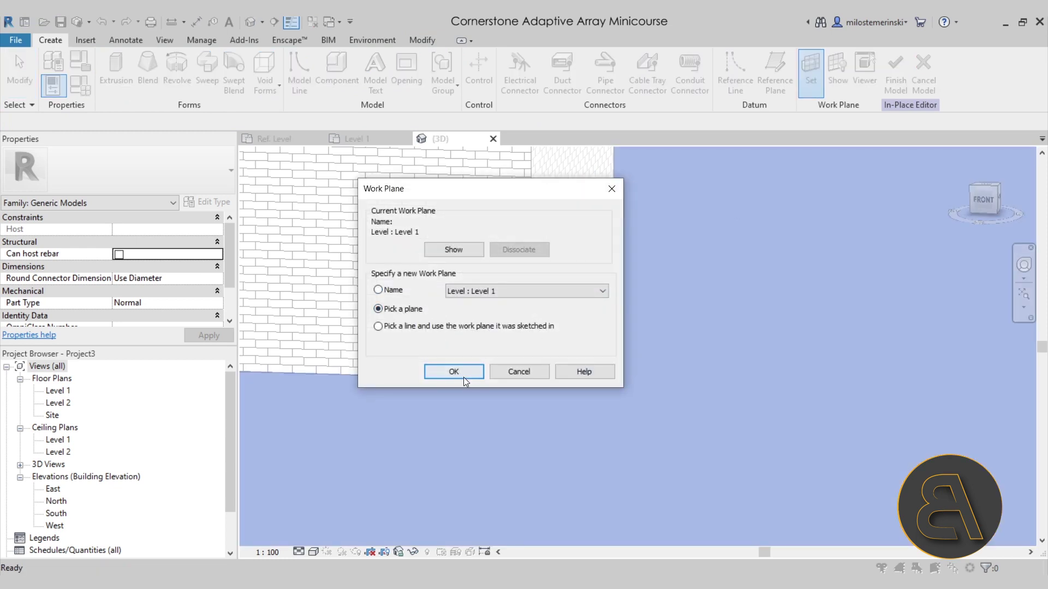
{"action": "left_click", "coordinate": [463, 377]}
{"action": "left_click", "coordinate": [435, 373]}
Test a CO copy of the cornerstone up the corner, then undo and cancel it.
{"action": "left_click", "coordinate": [497, 355]}
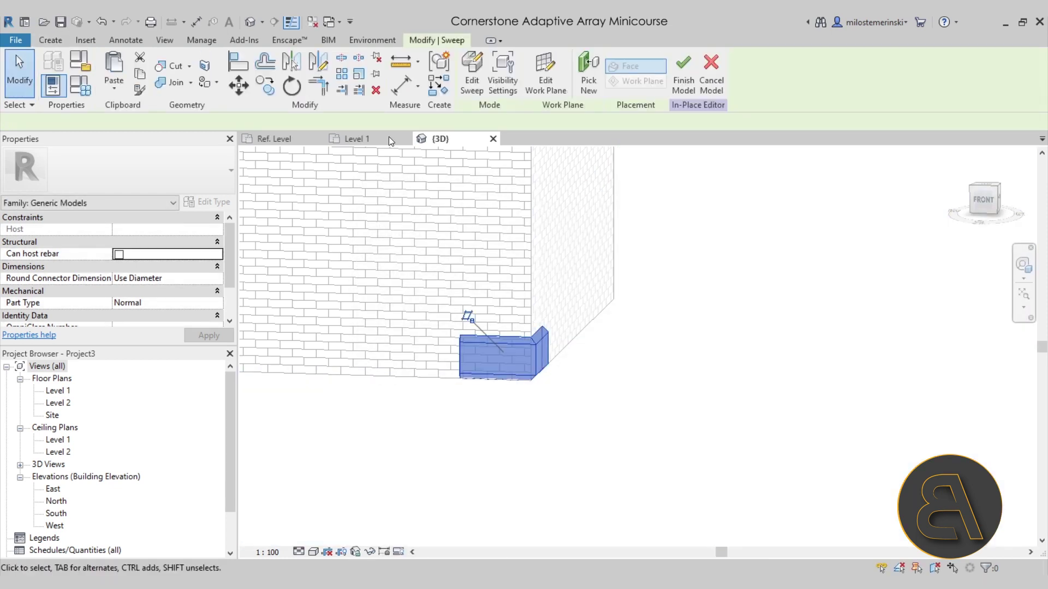
{"action": "key", "text": "c"}
{"action": "key", "text": "o"}
{"action": "left_click", "coordinate": [530, 337]}
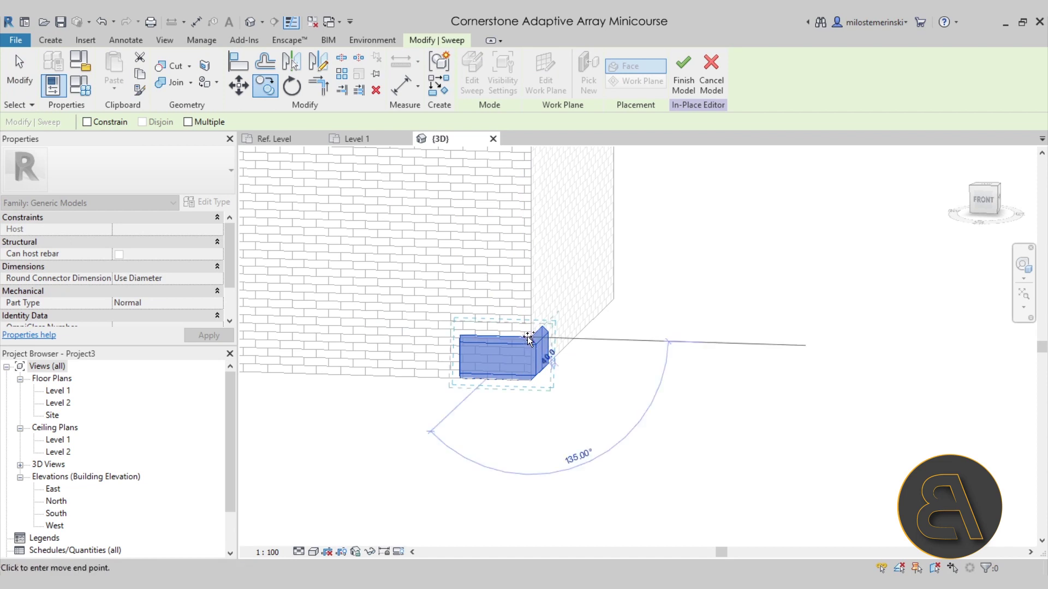
{"action": "left_click", "coordinate": [533, 285]}
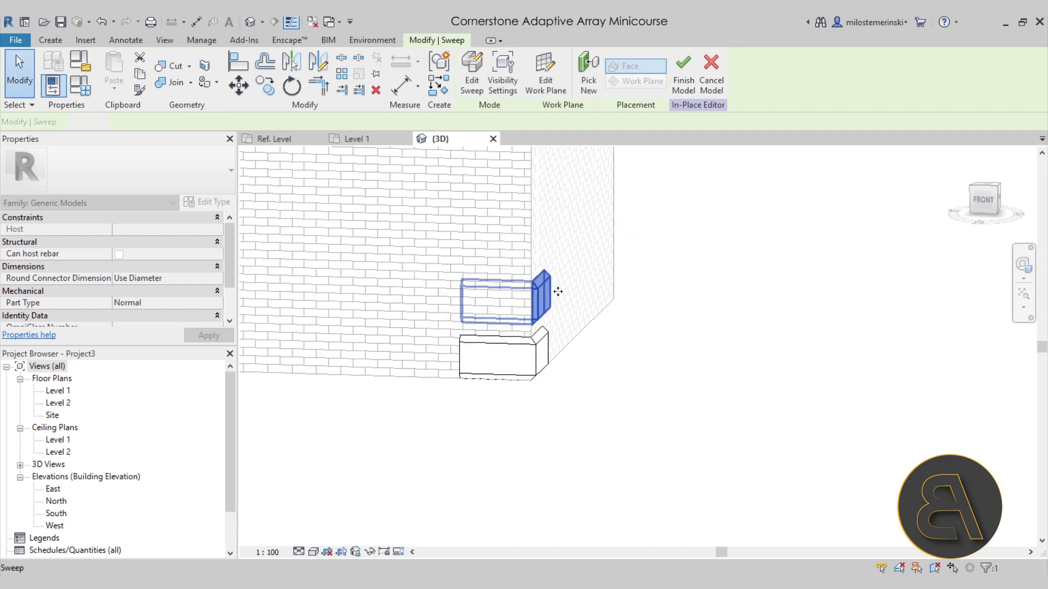
{"action": "left_click", "coordinate": [102, 22]}
{"action": "middle_click_drag", "start_coordinate": [338, 257], "coordinate": [433, 282], "text": "shift"}
{"action": "left_click", "coordinate": [474, 349]}
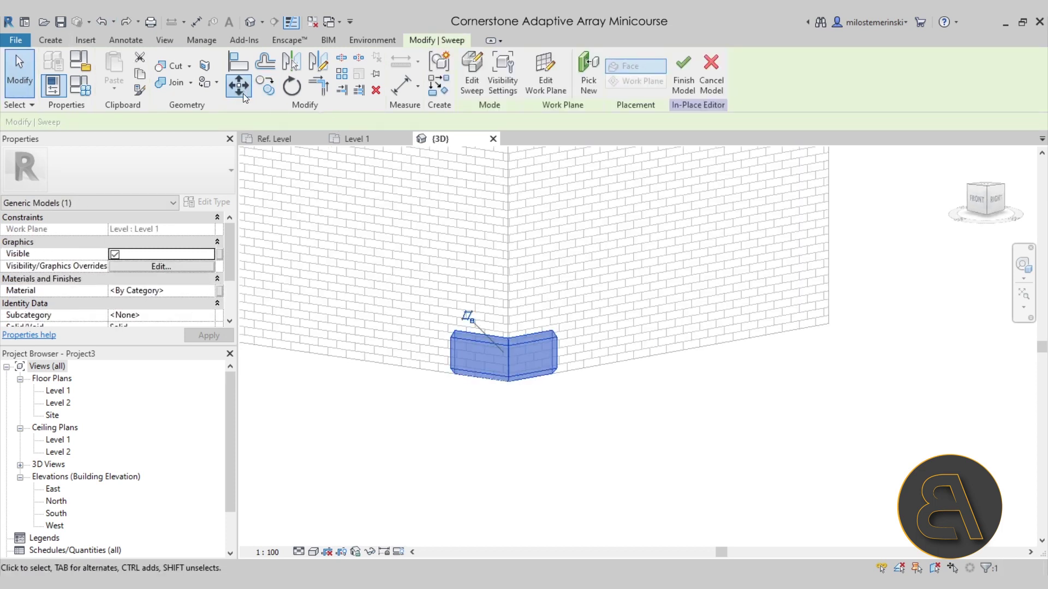
{"action": "left_click", "coordinate": [265, 86]}
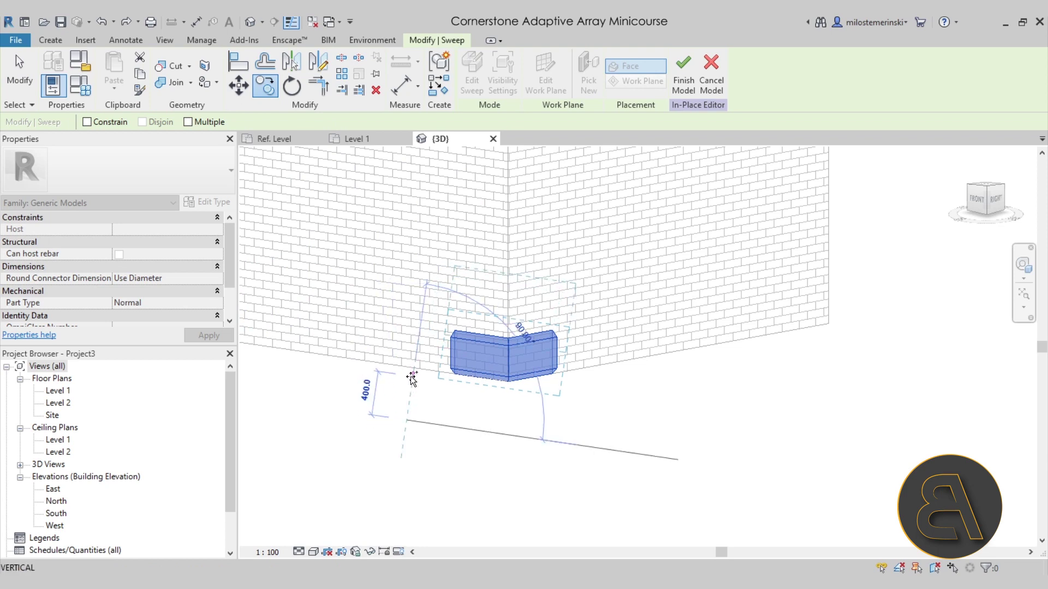
{"action": "mouse_move", "coordinate": [412, 378]}
{"action": "middle_mouse_down", "text": "shift"}
{"action": "mouse_move", "coordinate": [311, 369]}
{"action": "mouse_move", "coordinate": [264, 330]}
{"action": "mouse_move", "coordinate": [218, 334]}
{"action": "mouse_move", "coordinate": [300, 421]}
{"action": "mouse_move", "coordinate": [424, 445]}
{"action": "middle_mouse_up", "text": "shift"}
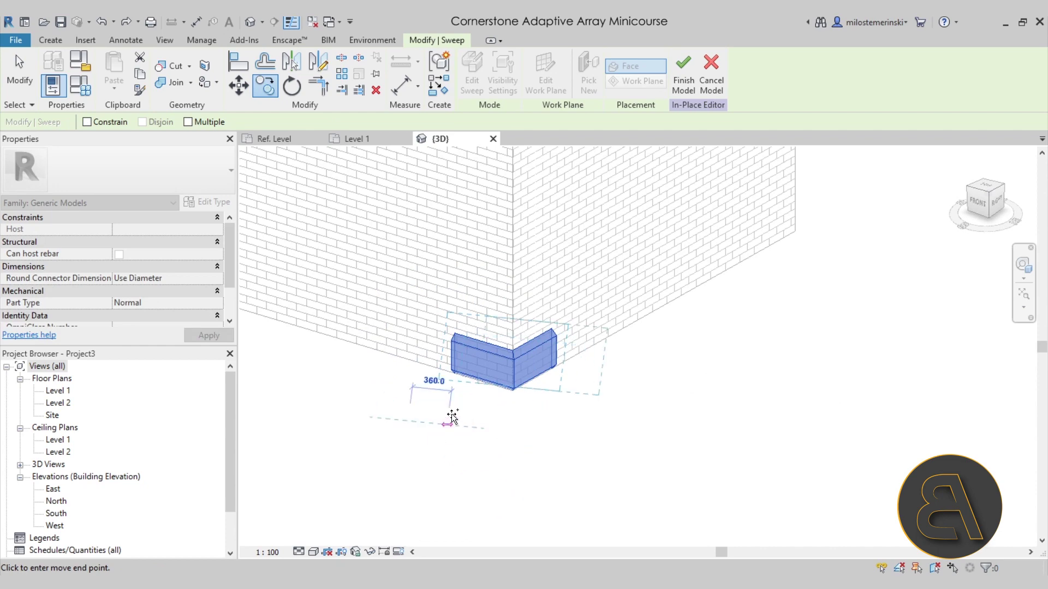
{"action": "key", "text": "Escape"}
{"action": "key", "text": "Escape"}
{"action": "left_click", "coordinate": [55, 42]}
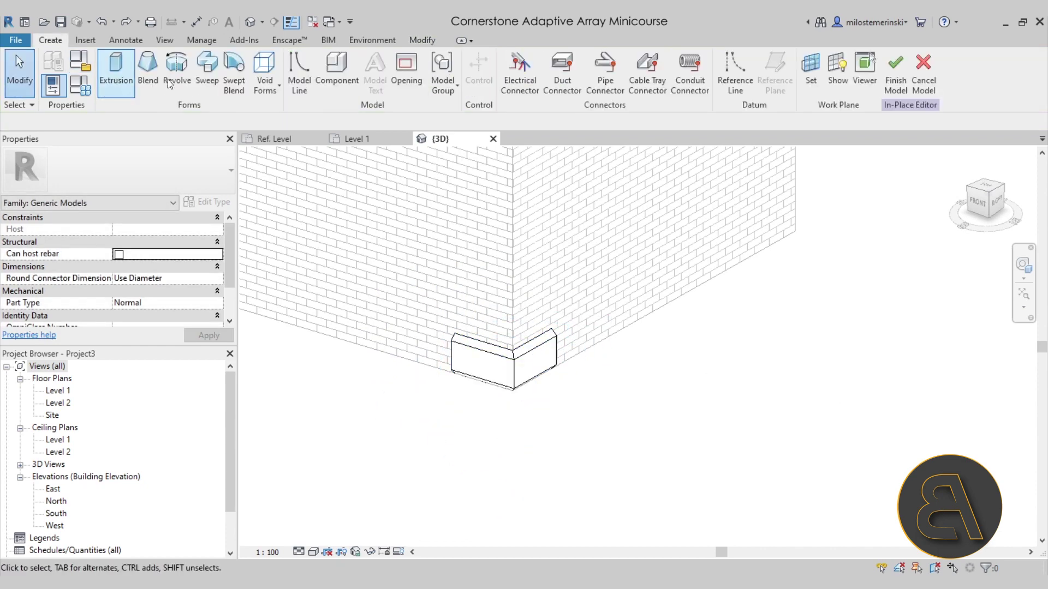
Set the work plane again to the brick wall face.
{"action": "left_click", "coordinate": [811, 71]}
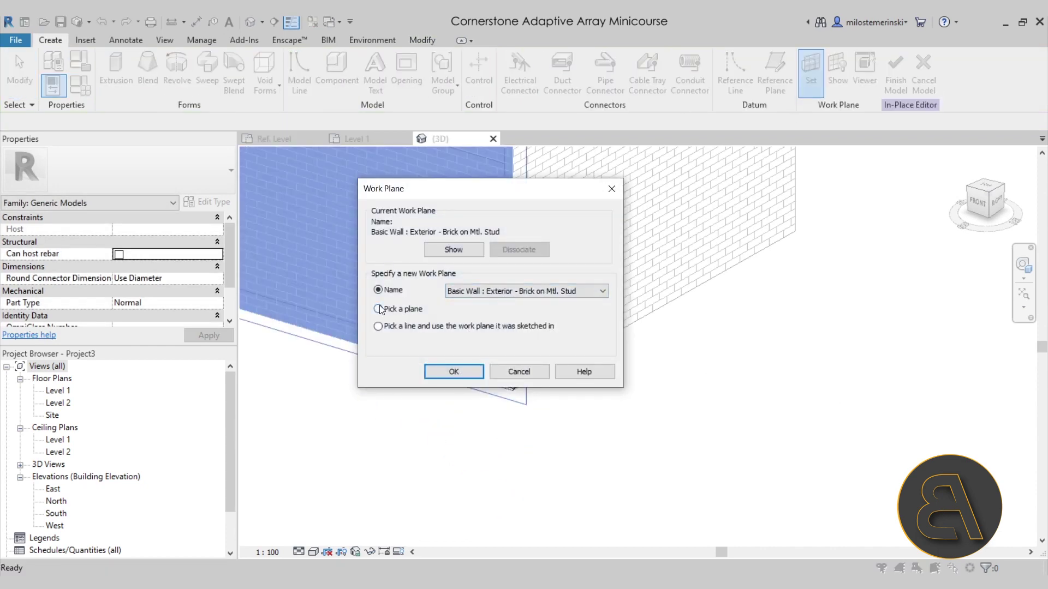
{"action": "left_click", "coordinate": [377, 309]}
{"action": "left_click", "coordinate": [453, 372]}
{"action": "scroll", "coordinate": [475, 382], "scroll_direction": "down", "scroll_amount": 2}
{"action": "scroll", "coordinate": [482, 306], "scroll_direction": "up", "scroll_amount": 4}
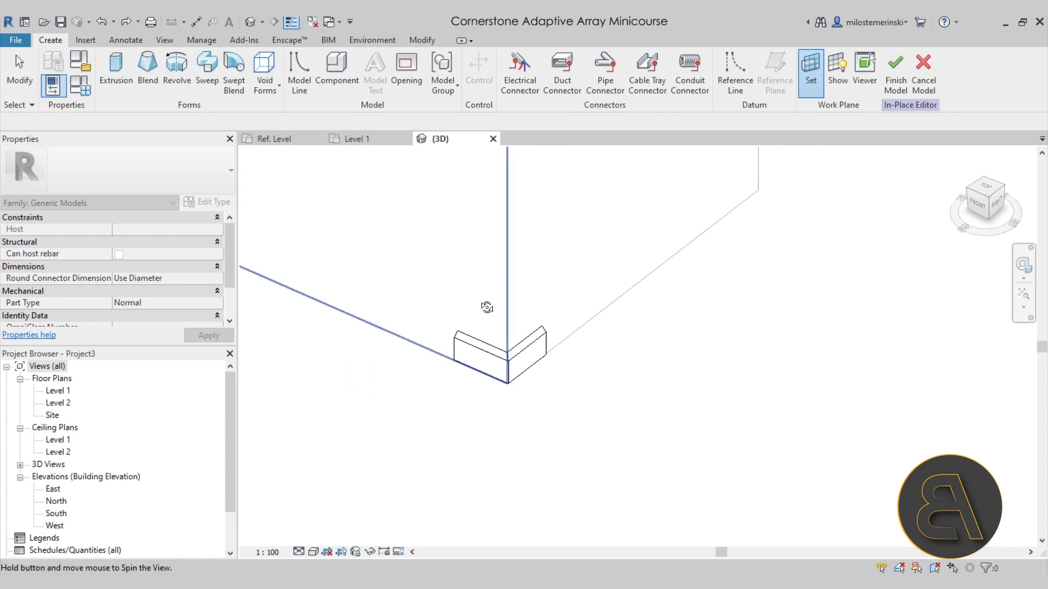
{"action": "left_click", "coordinate": [500, 243]}
In the South elevation, copy the cornerstone sweep upward twice, 400 apart.
{"action": "double_click", "coordinate": [59, 516]}
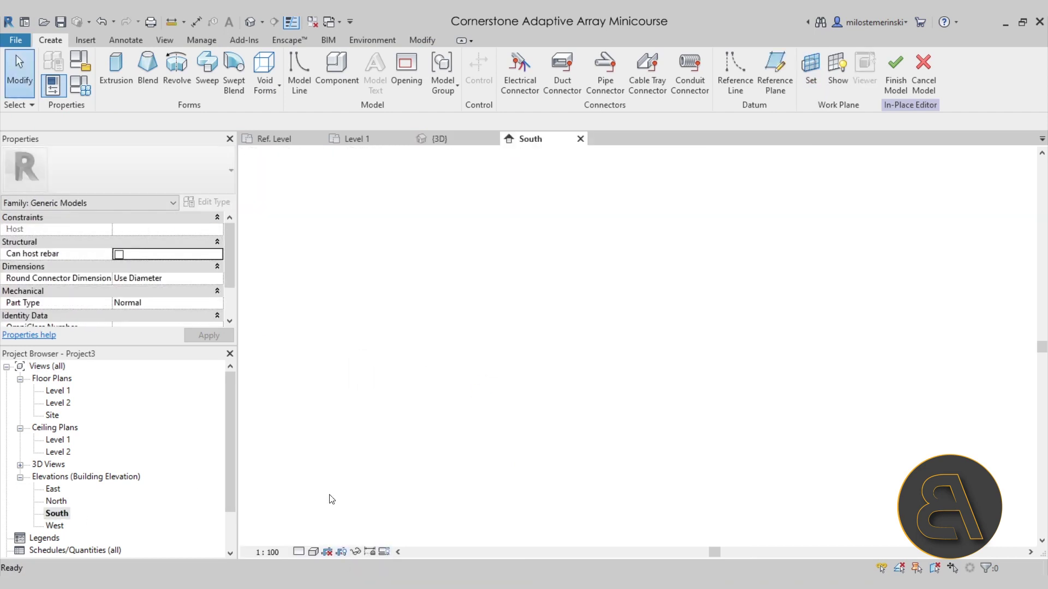
{"action": "left_click", "coordinate": [627, 379]}
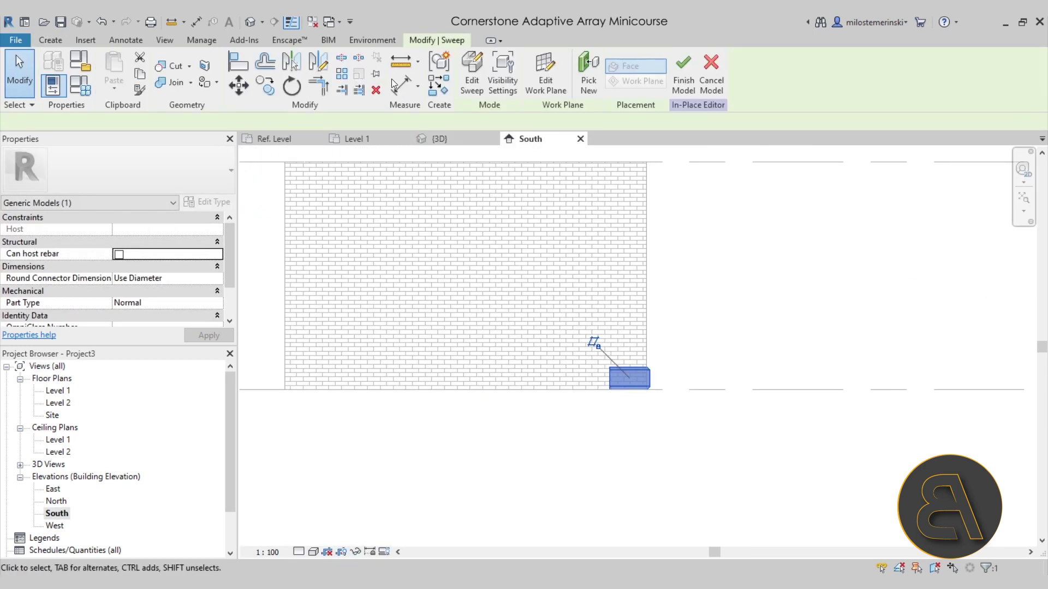
{"action": "left_click", "coordinate": [273, 93]}
{"action": "left_click", "coordinate": [691, 369]}
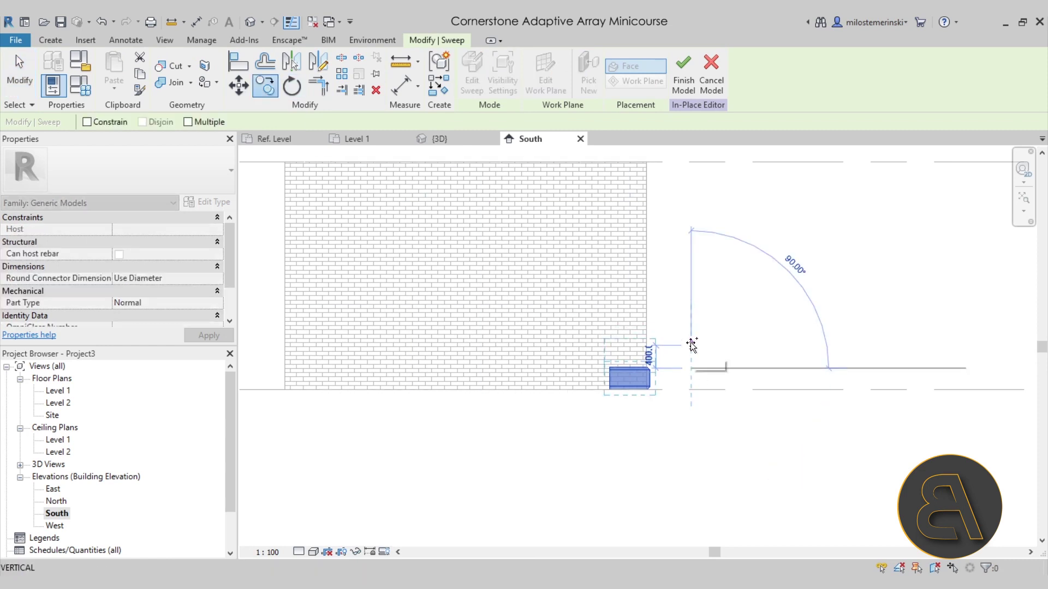
{"action": "left_click", "coordinate": [691, 344]}
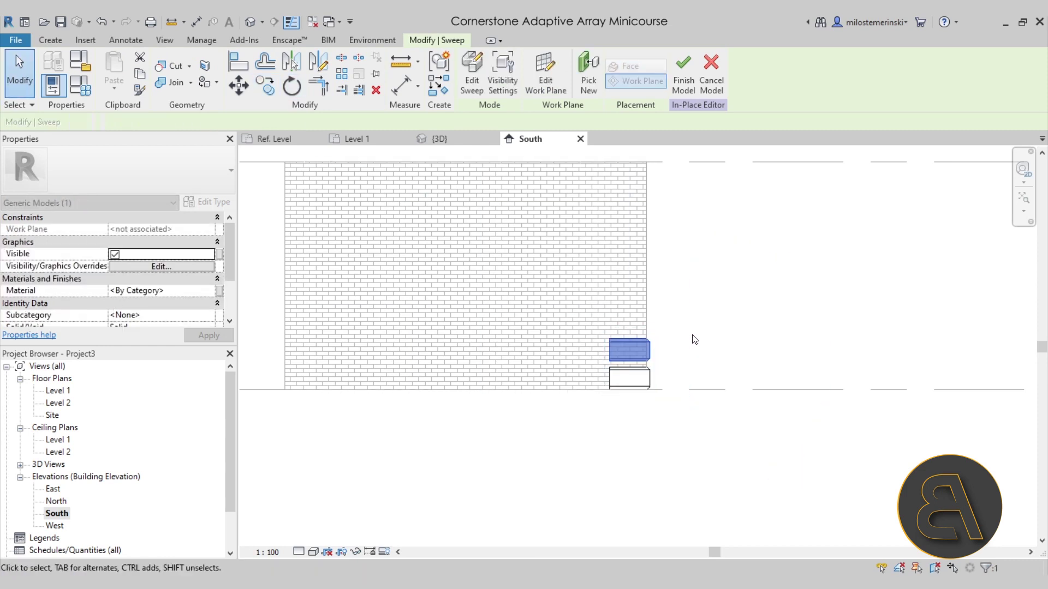
{"action": "left_click", "coordinate": [264, 85]}
{"action": "scroll", "coordinate": [629, 345], "scroll_direction": "up", "scroll_amount": 3}
{"action": "left_click", "coordinate": [597, 382]}
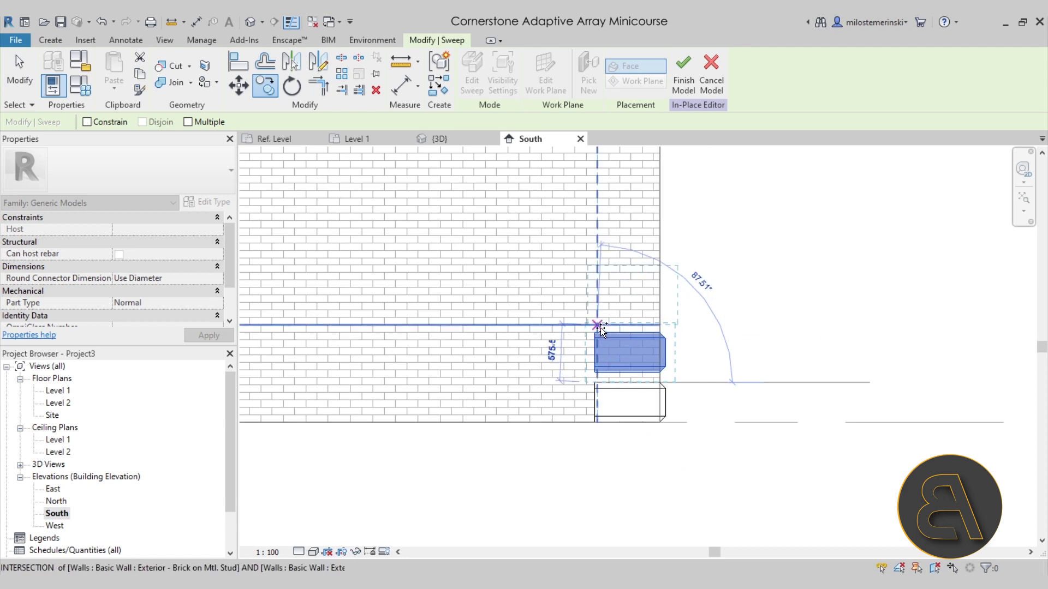
{"action": "left_click", "coordinate": [597, 331]}
{"action": "left_click", "coordinate": [678, 314]}
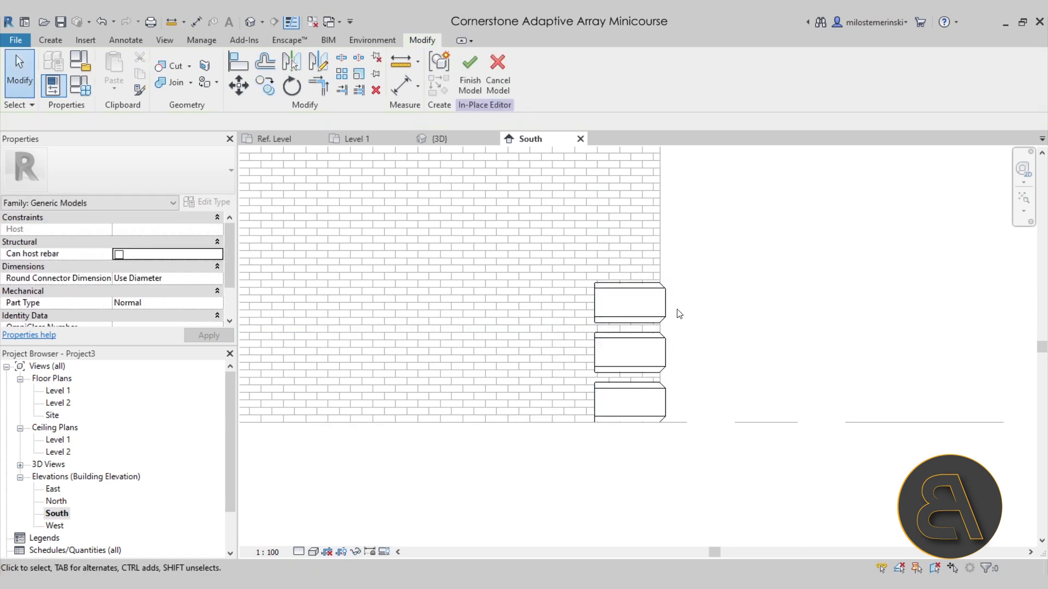
Back in 3D, start a void extrusion with Level 1 as its work plane.
{"action": "left_click", "coordinate": [439, 140]}
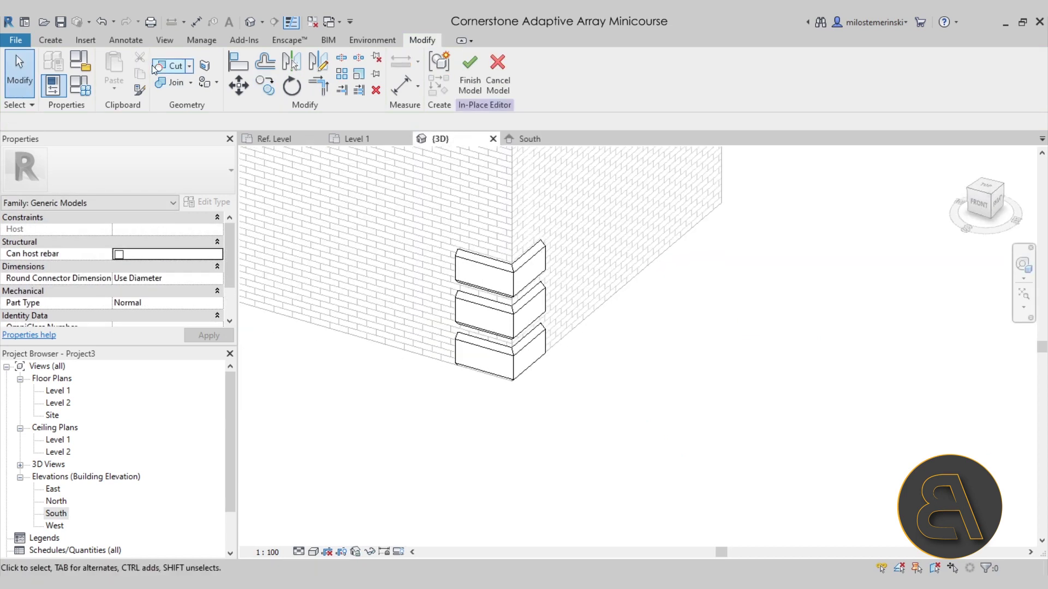
{"action": "left_click", "coordinate": [50, 41]}
{"action": "left_click", "coordinate": [274, 89]}
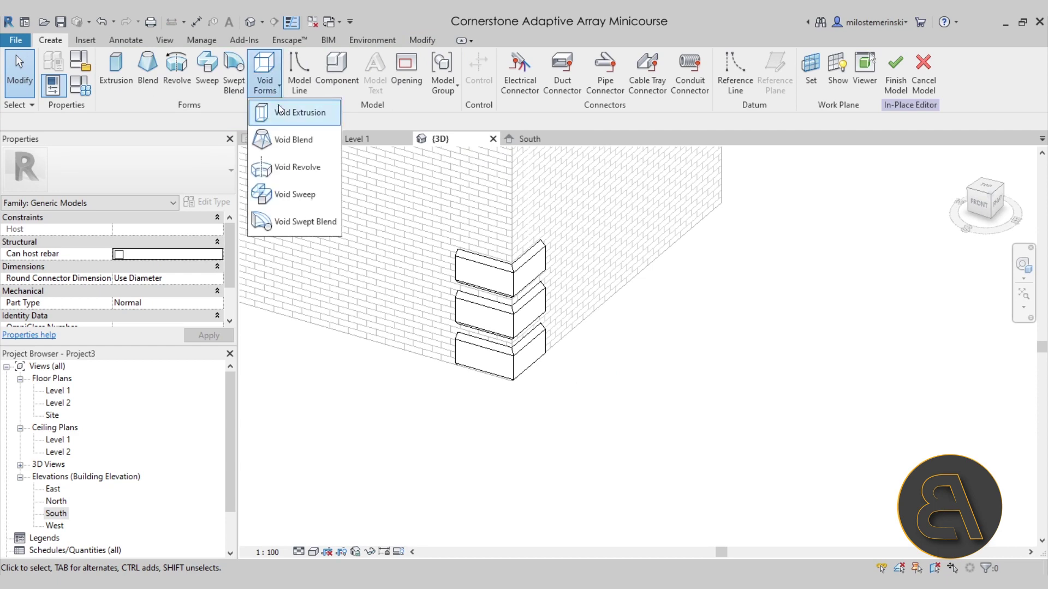
{"action": "left_click", "coordinate": [286, 109]}
{"action": "left_click", "coordinate": [589, 68]}
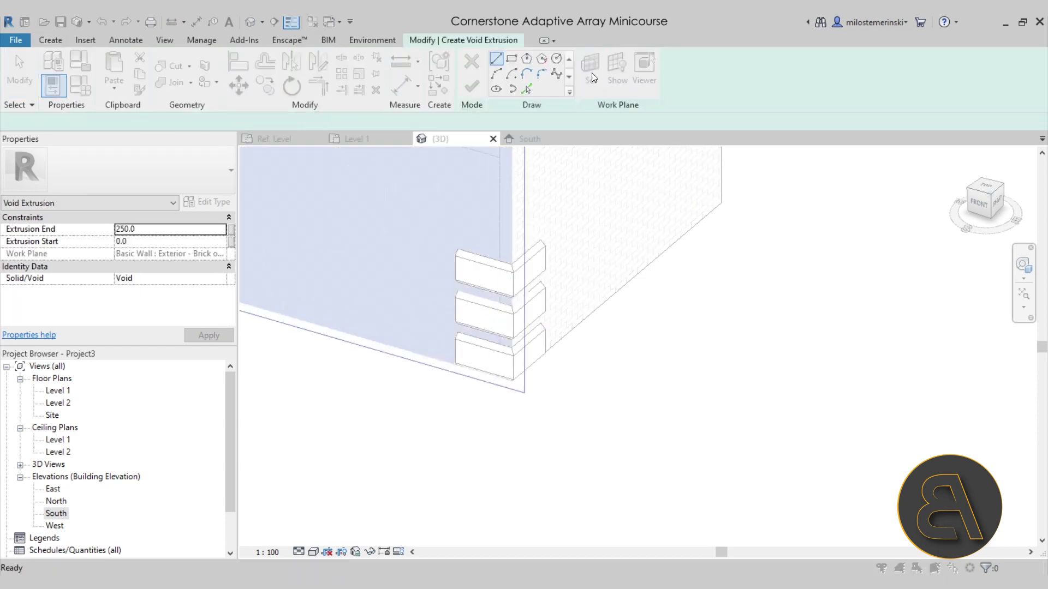
{"action": "left_click", "coordinate": [488, 290]}
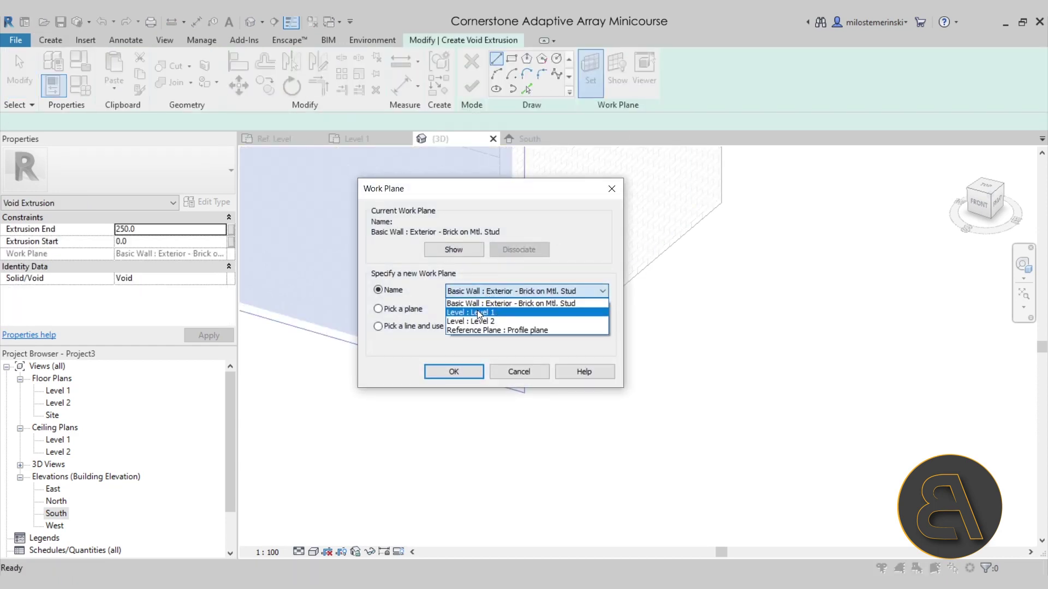
{"action": "left_click", "coordinate": [480, 312]}
{"action": "left_click", "coordinate": [454, 372]}
Sketch the triangular void outline with a 100.0 edge at the cornerstones' base.
{"action": "middle_click_drag", "start_coordinate": [466, 362], "coordinate": [594, 433], "text": "shift"}
{"action": "scroll", "coordinate": [495, 375], "scroll_direction": "up", "scroll_amount": 3}
{"action": "left_click", "coordinate": [495, 374]}
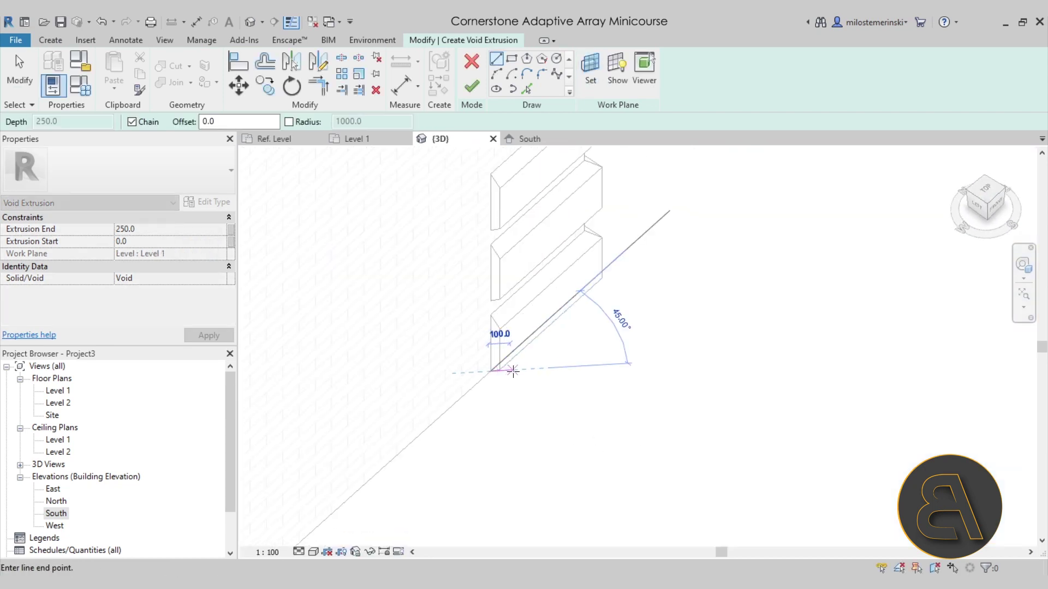
{"action": "left_click", "coordinate": [513, 370]}
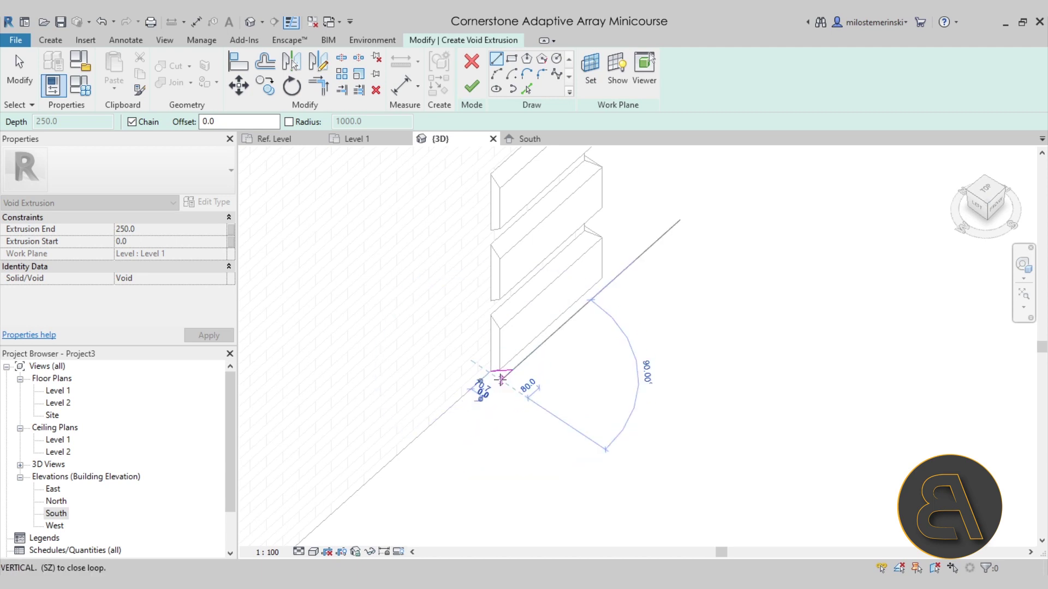
{"action": "left_click", "coordinate": [500, 378]}
{"action": "left_click", "coordinate": [493, 374]}
{"action": "key", "text": "Escape"}
{"action": "key", "text": "Escape"}
{"action": "mouse_move", "coordinate": [500, 397]}
{"action": "middle_mouse_down", "text": "shift"}
{"action": "mouse_move", "coordinate": [507, 421]}
{"action": "mouse_move", "coordinate": [445, 478]}
{"action": "mouse_move", "coordinate": [446, 494]}
{"action": "middle_mouse_up", "text": "shift"}
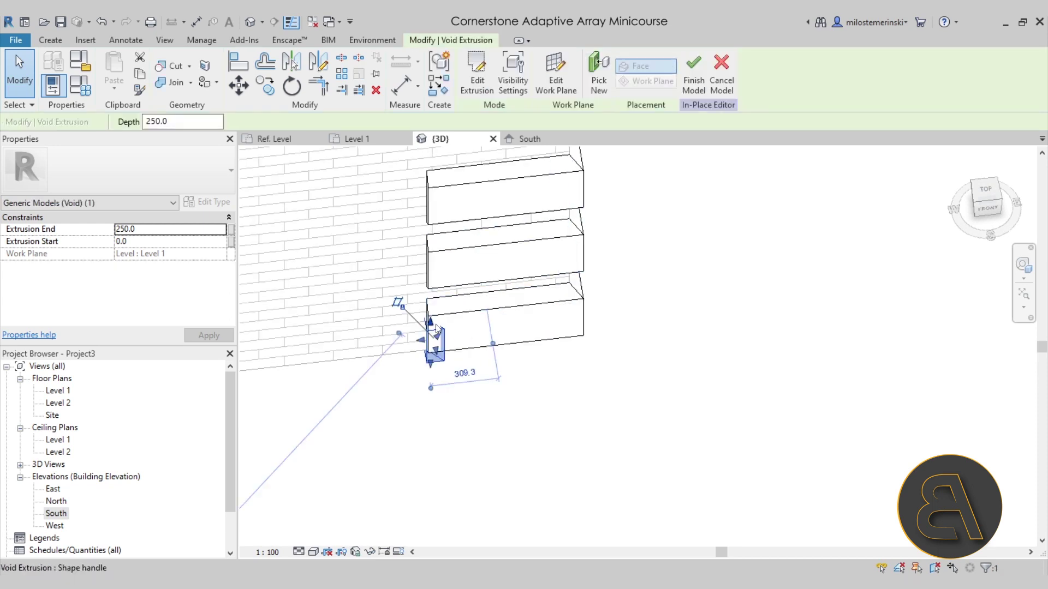
{"action": "key", "text": "Escape"}
{"action": "middle_click_drag", "start_coordinate": [511, 296], "coordinate": [555, 318], "text": "shift"}
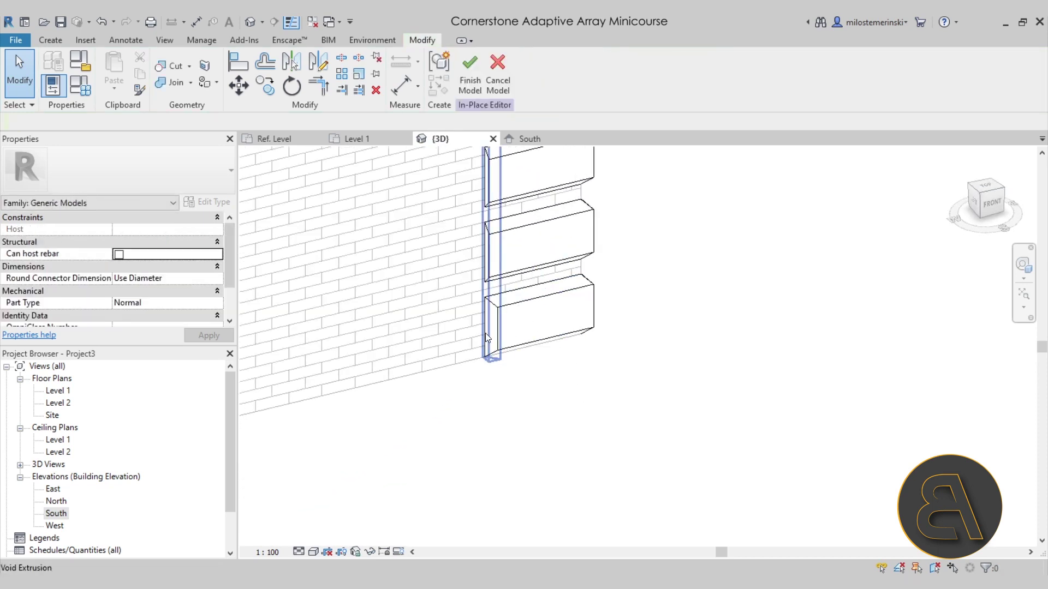
Cut the stacked cornerstone boxes with the void using Cut Geometry.
{"action": "left_click", "coordinate": [169, 70]}
{"action": "left_click", "coordinate": [488, 224]}
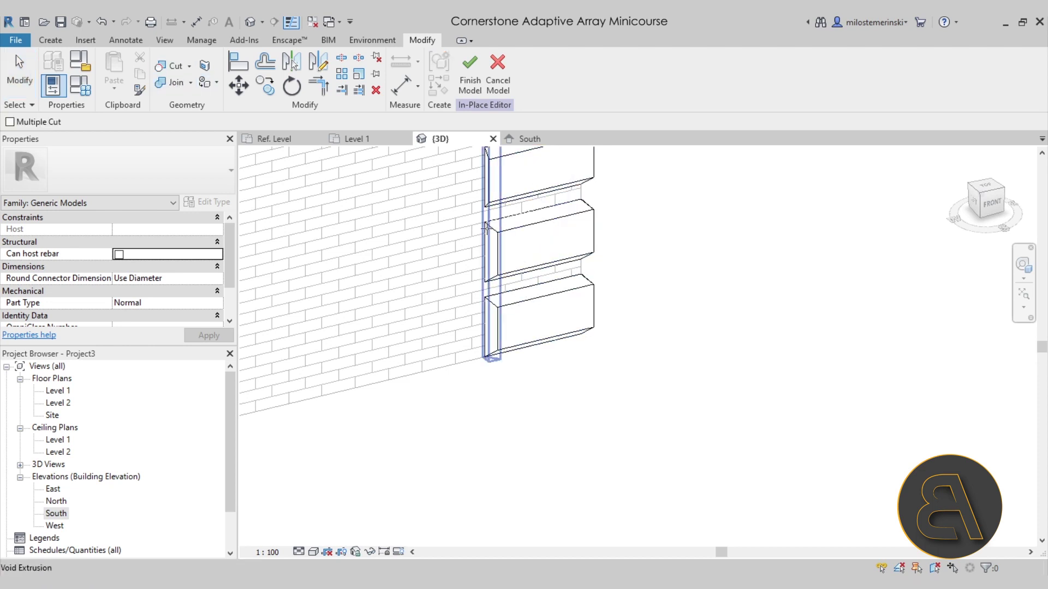
{"action": "left_click", "coordinate": [490, 267]}
{"action": "scroll", "coordinate": [489, 267], "scroll_direction": "down", "scroll_amount": 3}
{"action": "middle_click_drag", "start_coordinate": [491, 305], "coordinate": [573, 306], "text": "shift"}
{"action": "middle_click_drag", "start_coordinate": [527, 219], "coordinate": [600, 235], "text": "shift"}
Finish the in-place model and review the cornerstones on the wall corner.
{"action": "left_click", "coordinate": [470, 73]}
{"action": "middle_click_drag", "start_coordinate": [704, 336], "coordinate": [586, 302], "text": "shift"}
{"action": "left_click", "coordinate": [586, 304]}
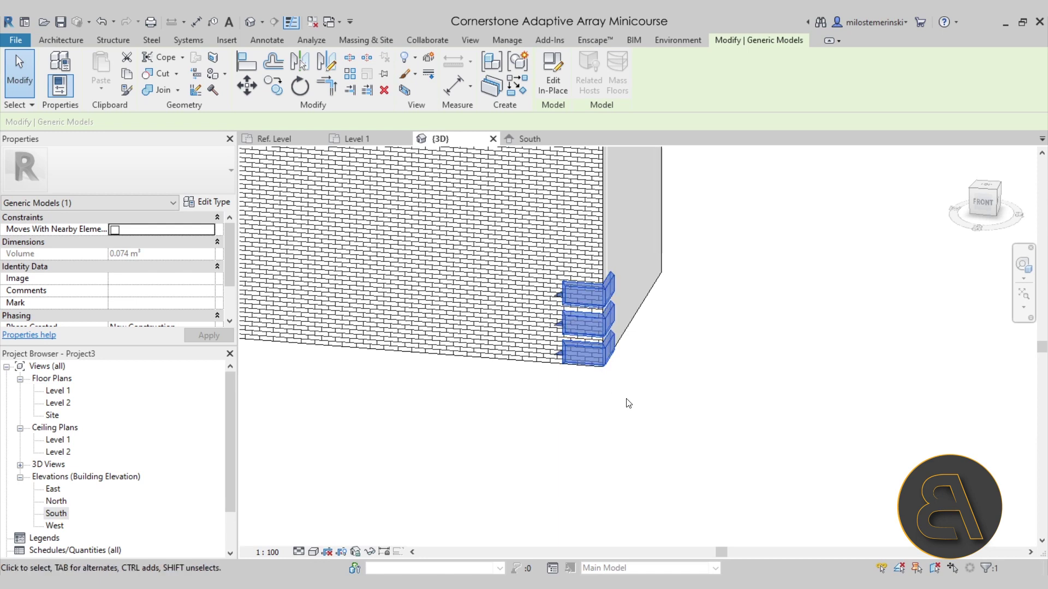
{"action": "left_click", "coordinate": [620, 413]}
{"action": "middle_click_drag", "start_coordinate": [620, 413], "coordinate": [478, 431], "text": "shift"}
Place a Cornice wall sweep along the brick wall with Wall: Sweep.
{"action": "scroll", "coordinate": [478, 431], "scroll_direction": "up", "scroll_amount": 2}
{"action": "middle_click_drag", "start_coordinate": [445, 351], "coordinate": [442, 430]}
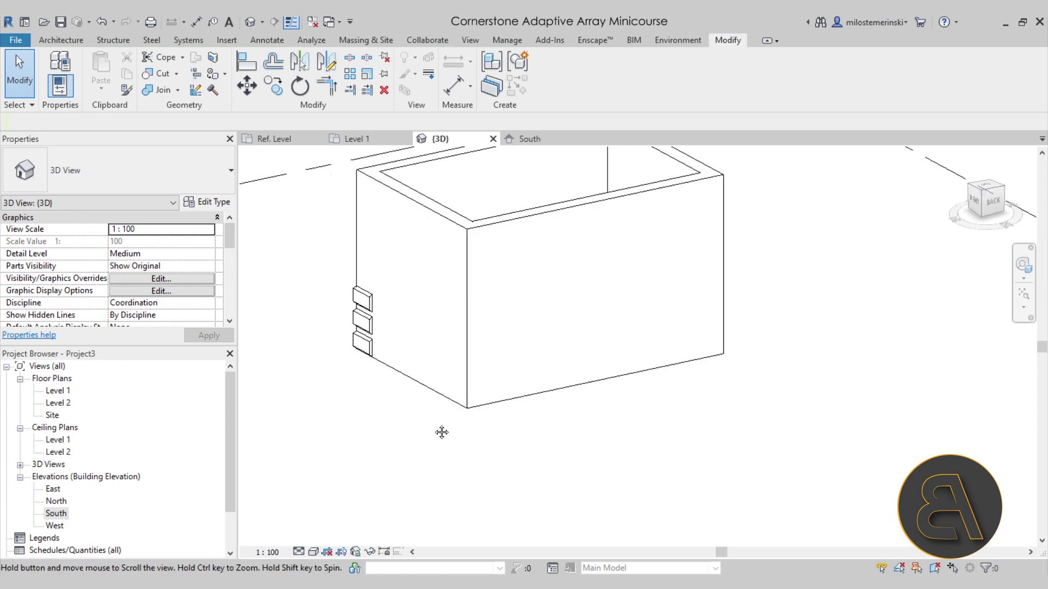
{"action": "scroll", "coordinate": [428, 388], "scroll_direction": "up", "scroll_amount": 3}
{"action": "mouse_move", "coordinate": [385, 357]}
{"action": "middle_mouse_down"}
{"action": "mouse_move", "coordinate": [367, 358]}
{"action": "mouse_move", "coordinate": [378, 367]}
{"action": "middle_mouse_up"}
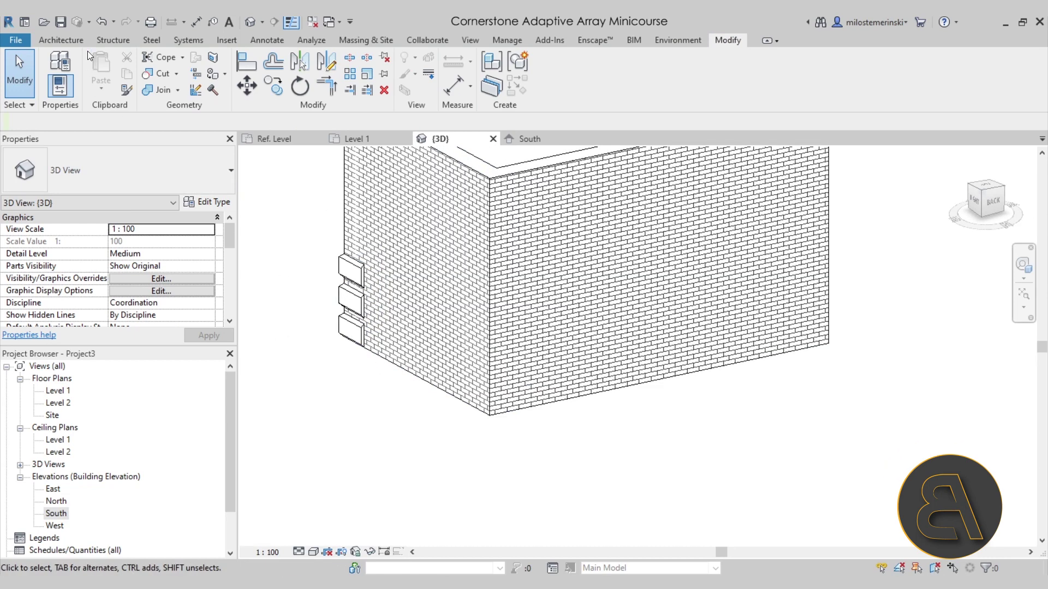
{"action": "left_click", "coordinate": [82, 45]}
{"action": "left_click", "coordinate": [54, 92]}
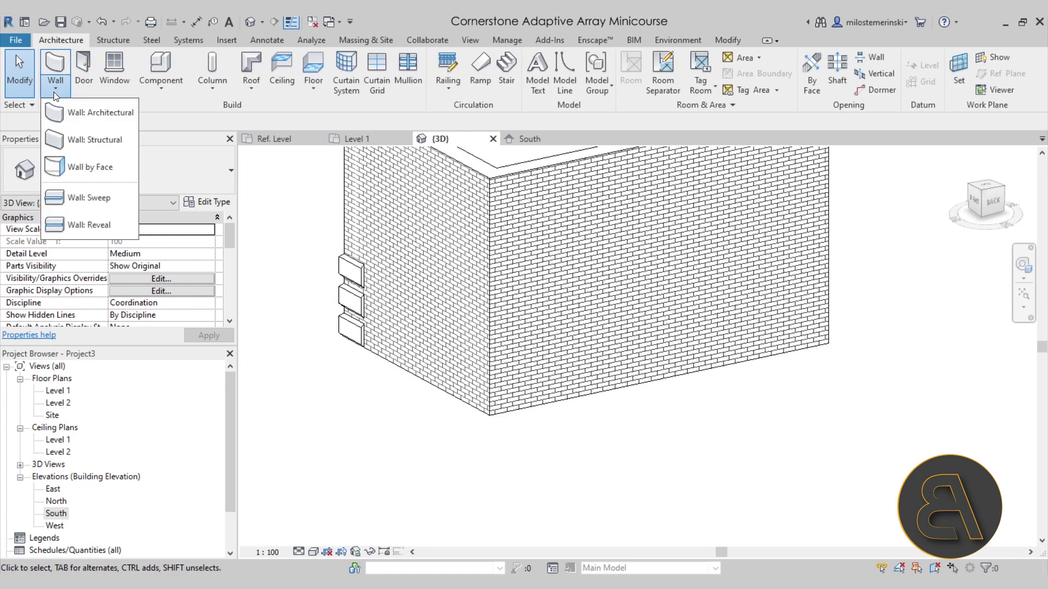
{"action": "left_click", "coordinate": [91, 199]}
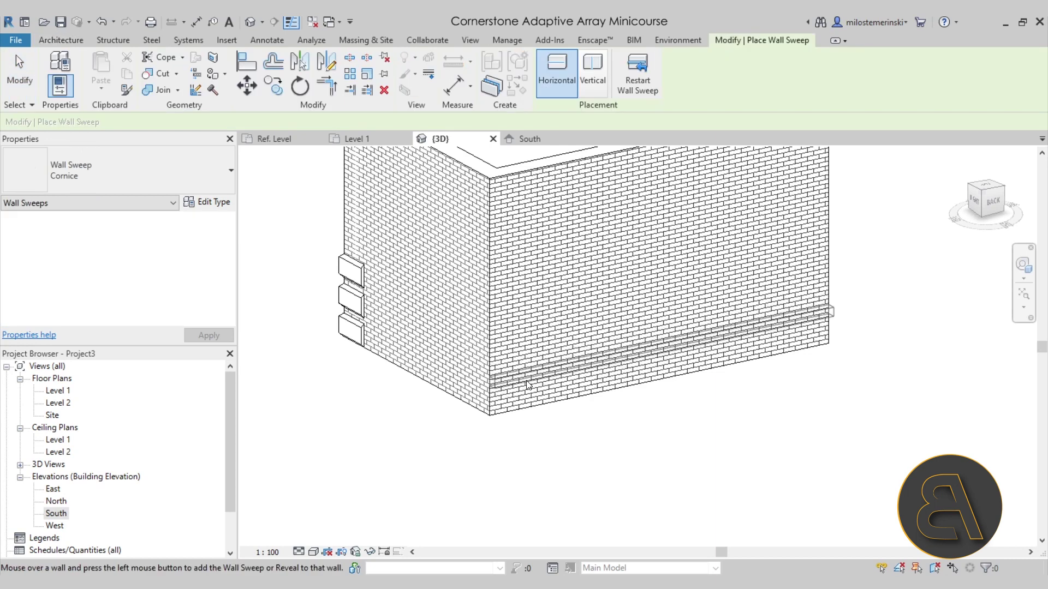
{"action": "left_click", "coordinate": [469, 382]}
{"action": "key", "text": "Escape"}
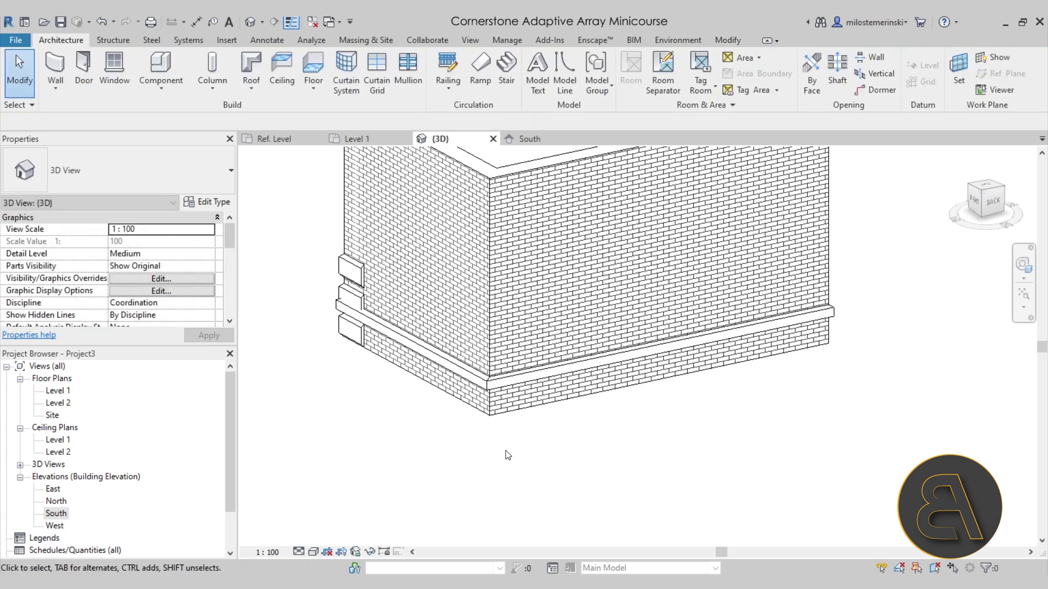
Drag the wall sweep's end grips in to a short piece wrapping the corner.
{"action": "left_click", "coordinate": [358, 323]}
{"action": "left_click_drag", "start_coordinate": [342, 309], "coordinate": [420, 345]}
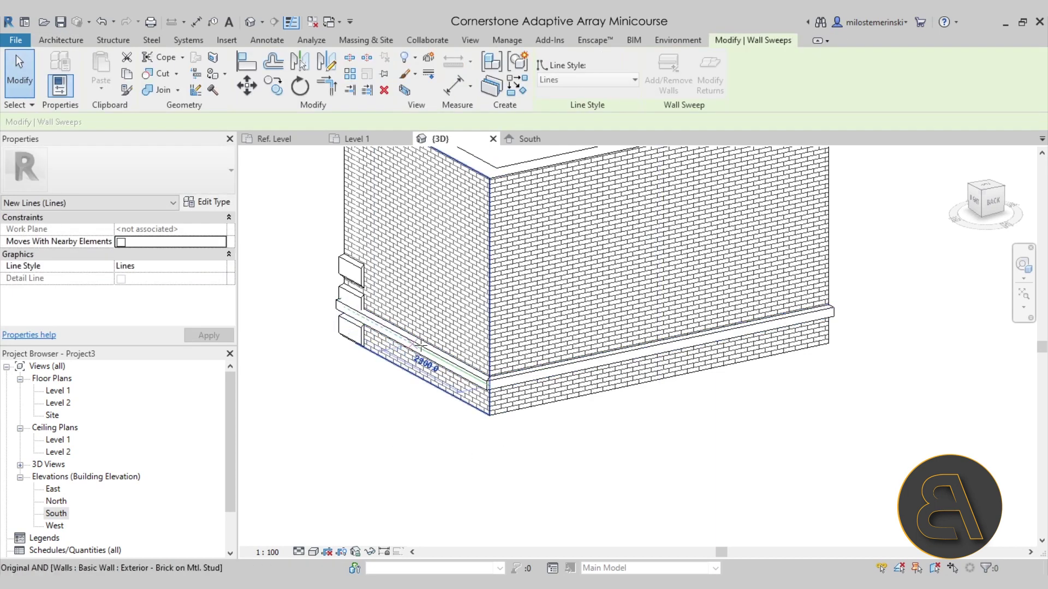
{"action": "left_click_drag", "start_coordinate": [467, 373], "coordinate": [467, 374]}
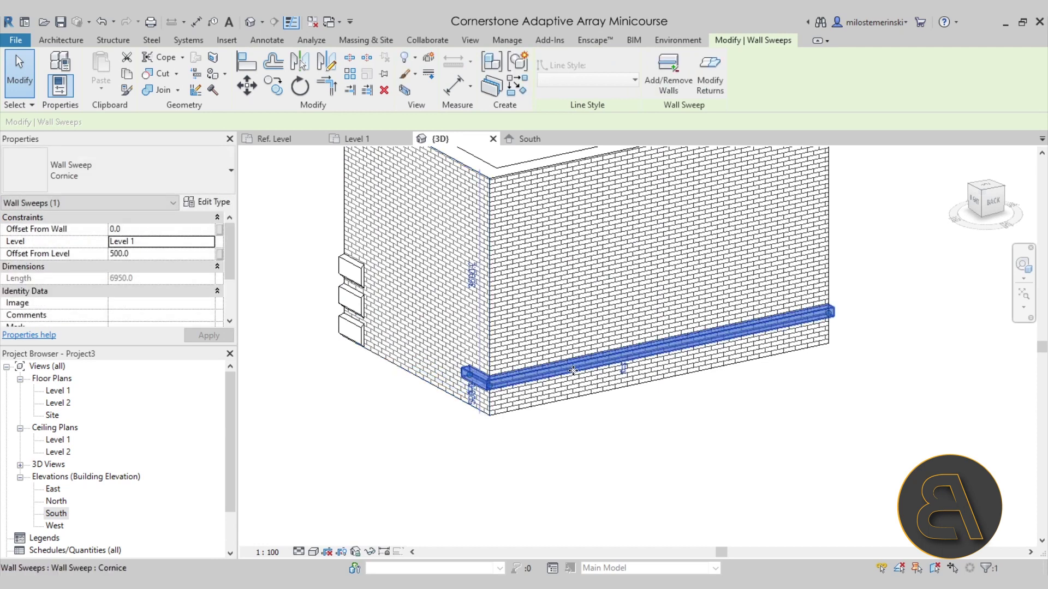
{"action": "left_click_drag", "start_coordinate": [829, 321], "coordinate": [625, 362]}
{"action": "left_click_drag", "start_coordinate": [537, 384], "coordinate": [532, 385]}
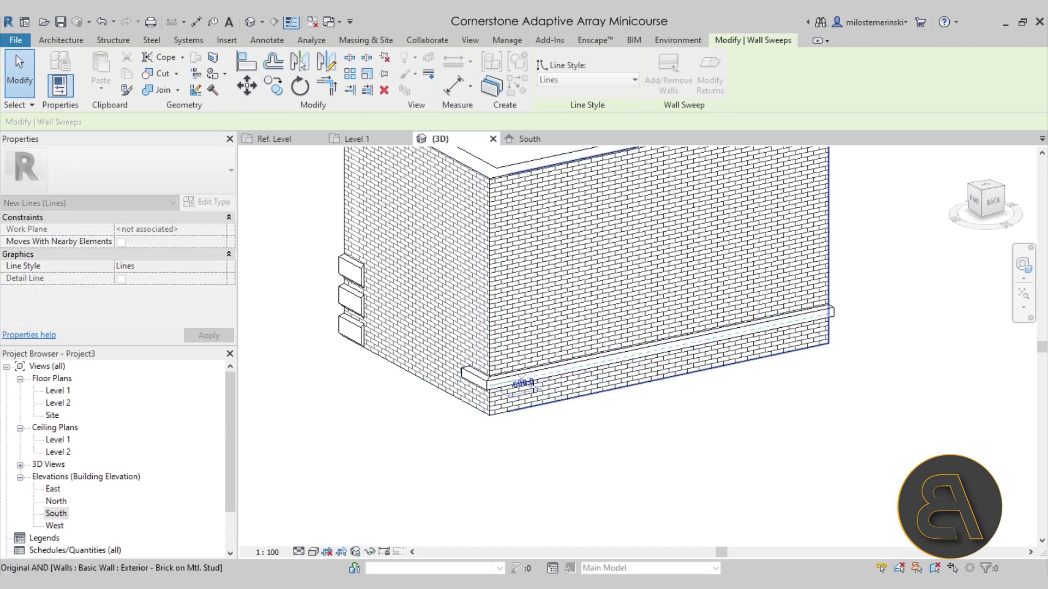
{"action": "key", "text": "Escape"}
{"action": "scroll", "coordinate": [545, 404], "scroll_direction": "up", "scroll_amount": 5}
{"action": "middle_click_drag", "start_coordinate": [654, 436], "coordinate": [522, 348], "text": "shift"}
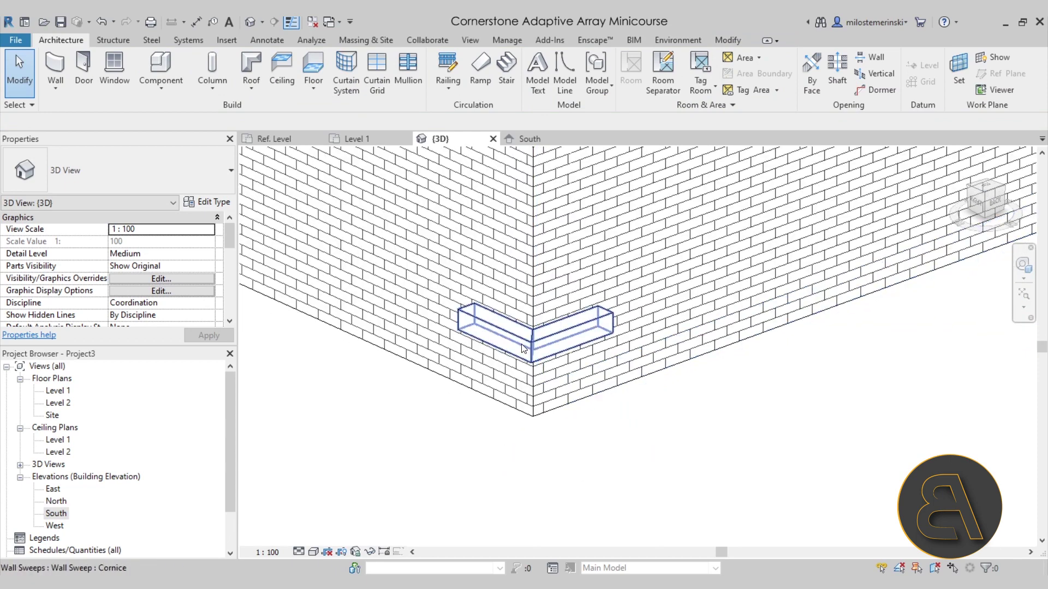
Create a new family from the Metric Profile.rft template.
{"action": "left_click", "coordinate": [14, 41]}
{"action": "mouse_move", "coordinate": [84, 93]}
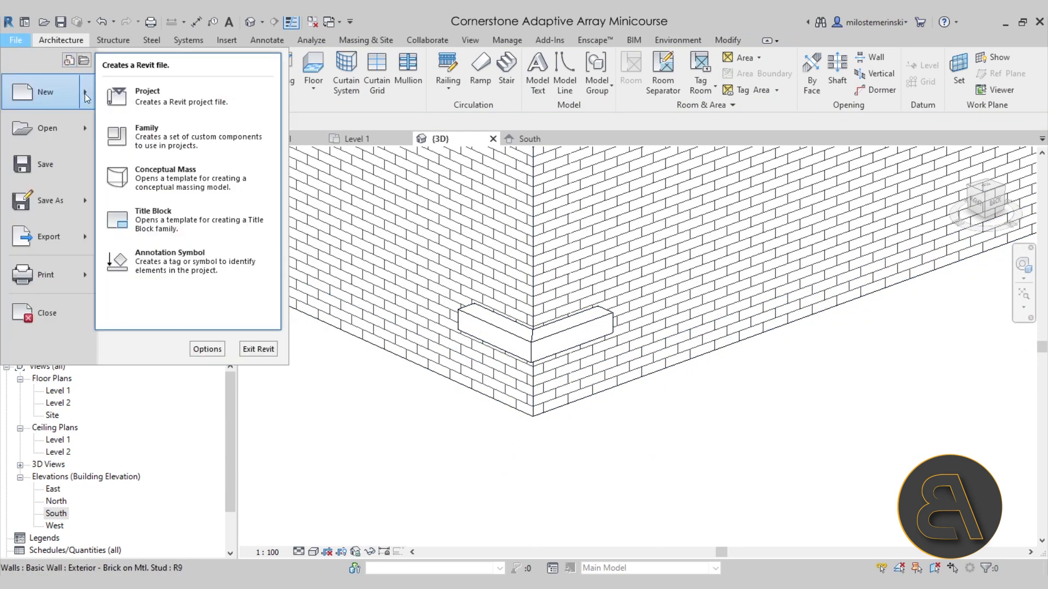
{"action": "left_click", "coordinate": [205, 138]}
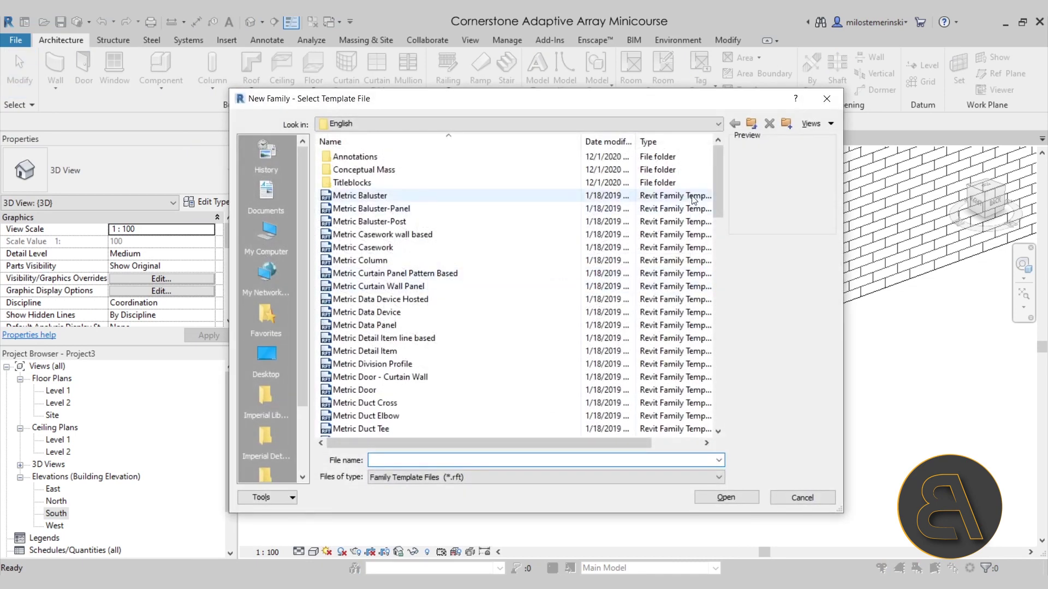
{"action": "left_click_drag", "start_coordinate": [716, 192], "coordinate": [710, 338]}
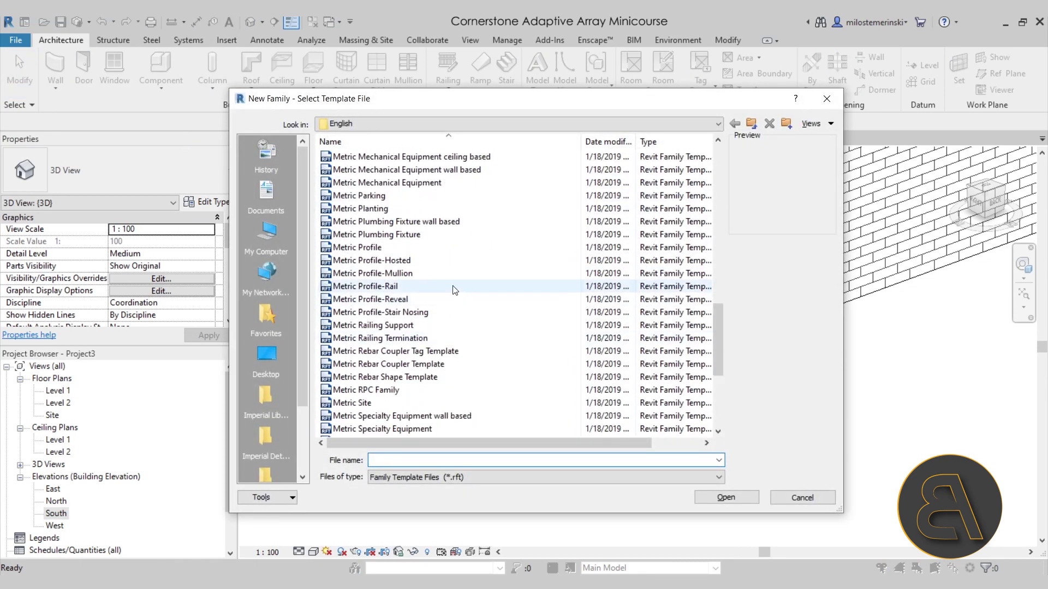
{"action": "left_click", "coordinate": [393, 248]}
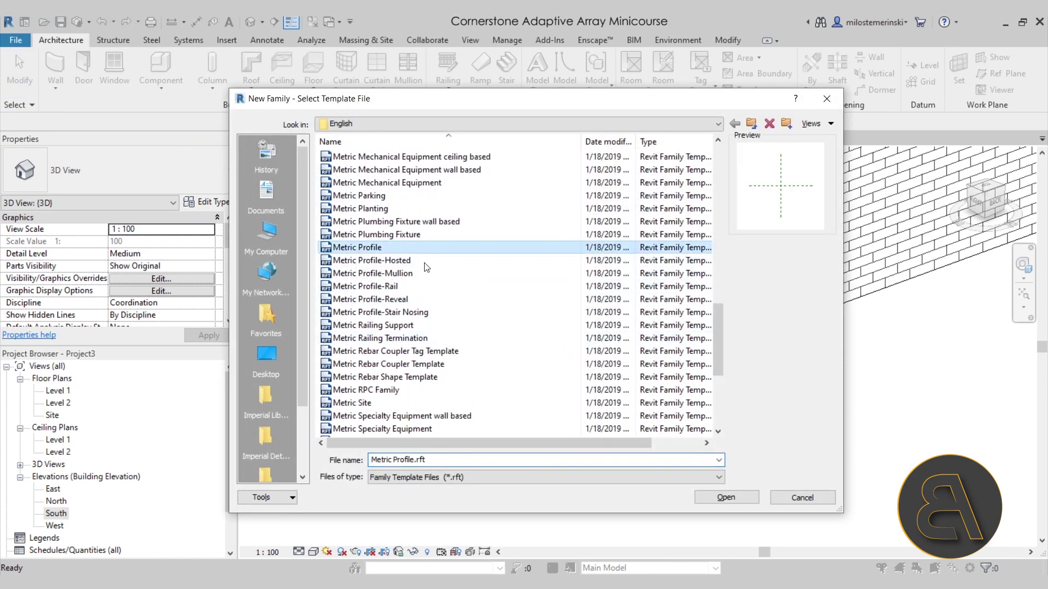
{"action": "left_click", "coordinate": [729, 500]}
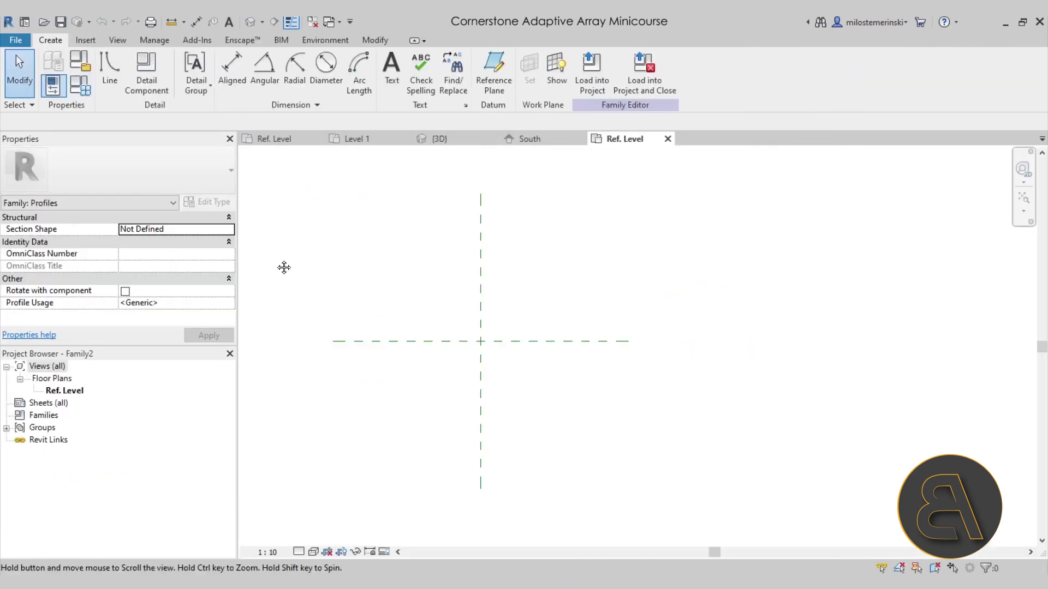
Draw an 80 × 360 rectangular profile starting on the reference plane.
{"action": "left_click", "coordinate": [108, 70]}
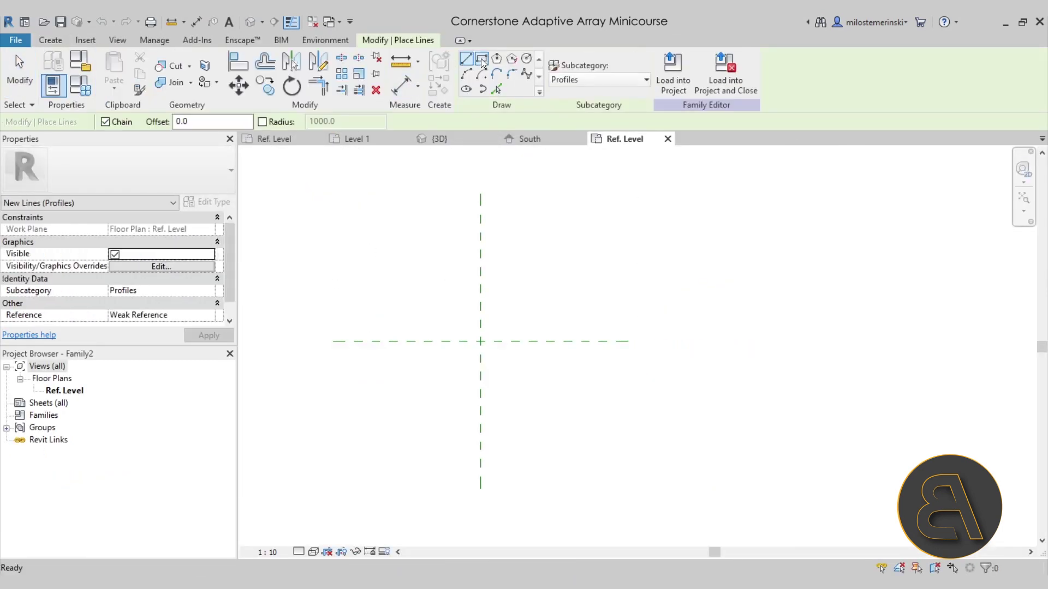
{"action": "left_click", "coordinate": [480, 304]}
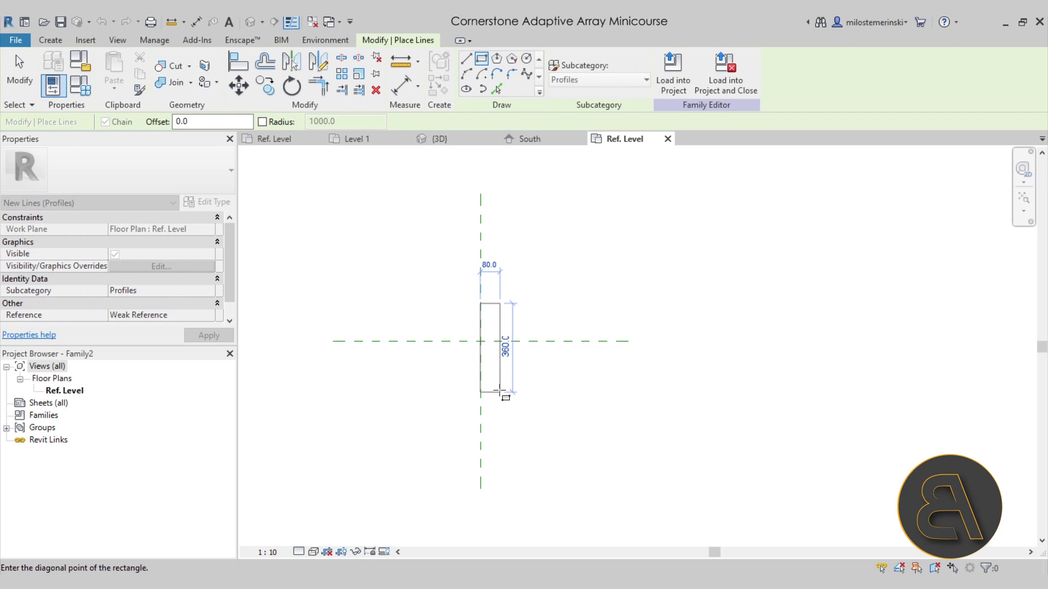
{"action": "left_click", "coordinate": [498, 397]}
{"action": "scroll", "coordinate": [500, 358], "scroll_direction": "up", "scroll_amount": 3}
{"action": "key", "text": "Escape"}
{"action": "key", "text": "Escape"}
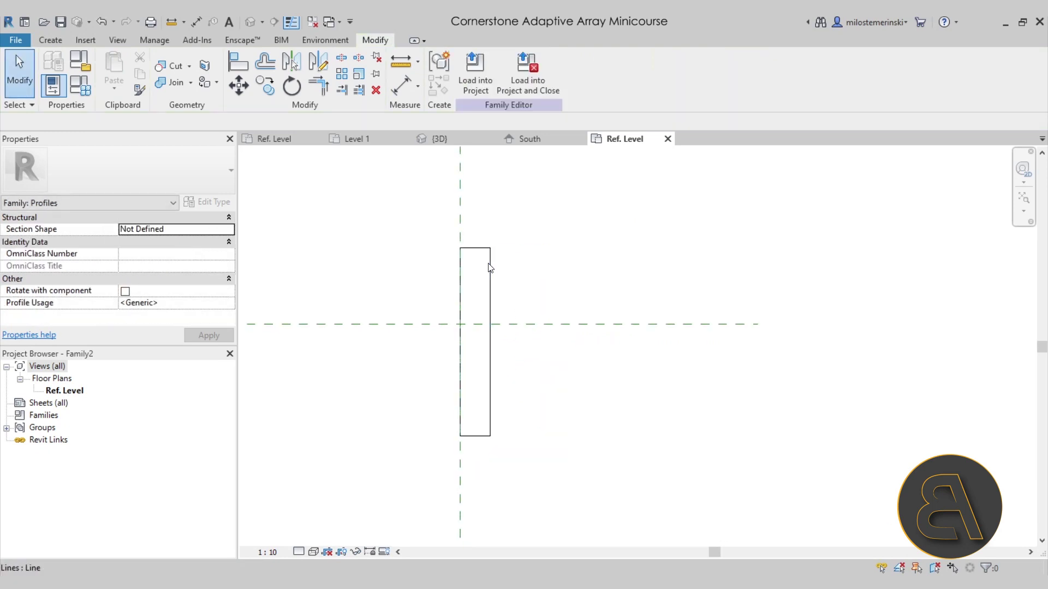
Drag the rectangle's corner line ends into 45° chamfers.
{"action": "left_click", "coordinate": [489, 266]}
{"action": "left_click_drag", "start_coordinate": [490, 248], "coordinate": [490, 276]}
{"action": "left_click", "coordinate": [486, 449]}
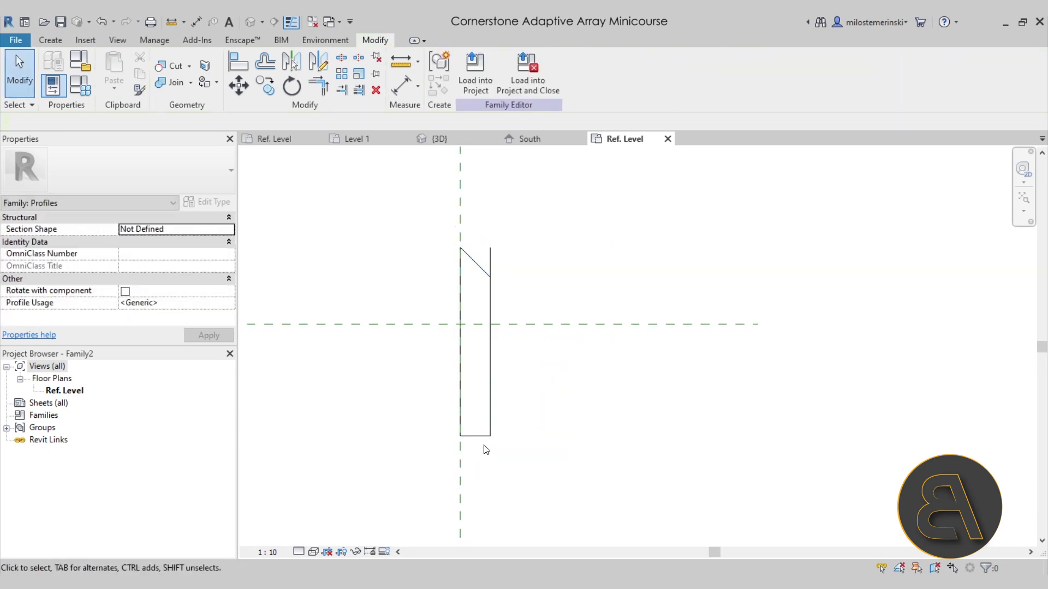
{"action": "left_click", "coordinate": [482, 436]}
{"action": "left_click_drag", "start_coordinate": [490, 436], "coordinate": [490, 406]}
{"action": "left_click", "coordinate": [491, 428]}
Move the whole profile to centre it on the horizontal reference plane, then load it into a project.
{"action": "left_click_drag", "start_coordinate": [428, 215], "coordinate": [520, 489]}
{"action": "left_click", "coordinate": [239, 86]}
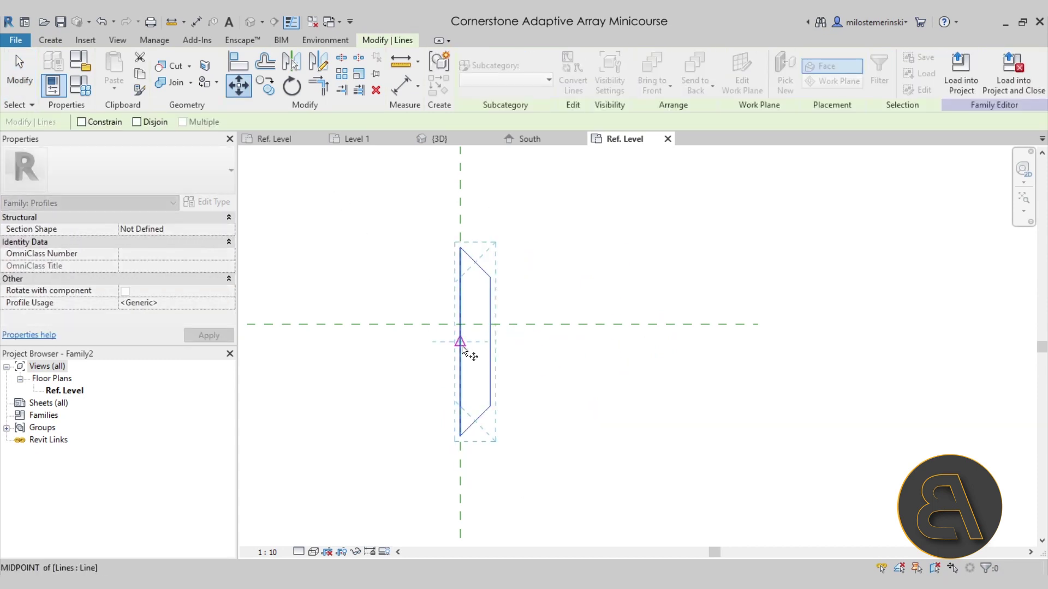
{"action": "left_click", "coordinate": [460, 324]}
{"action": "left_click", "coordinate": [562, 264]}
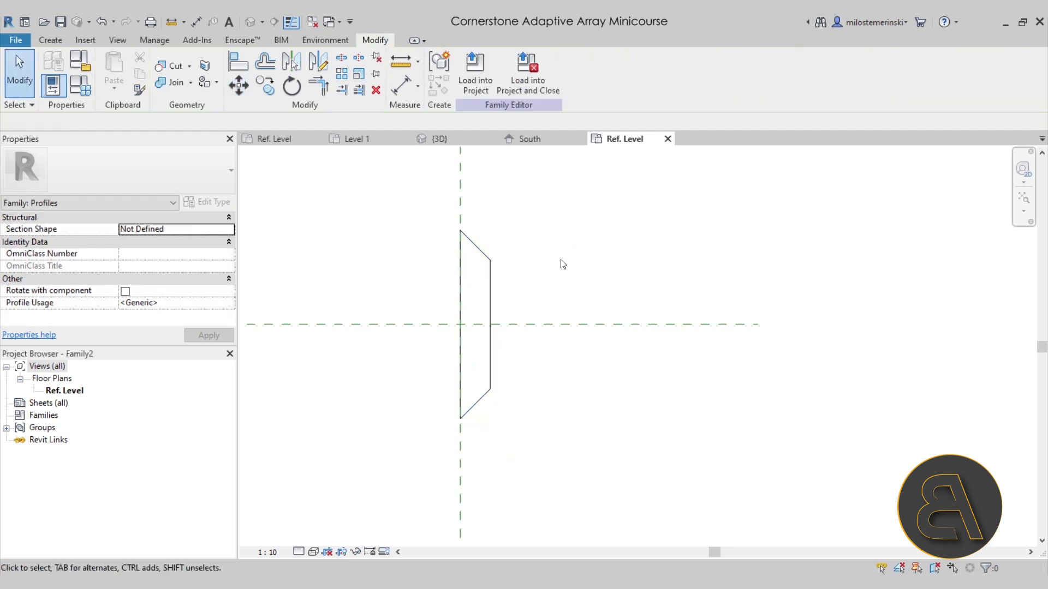
{"action": "left_click", "coordinate": [473, 97]}
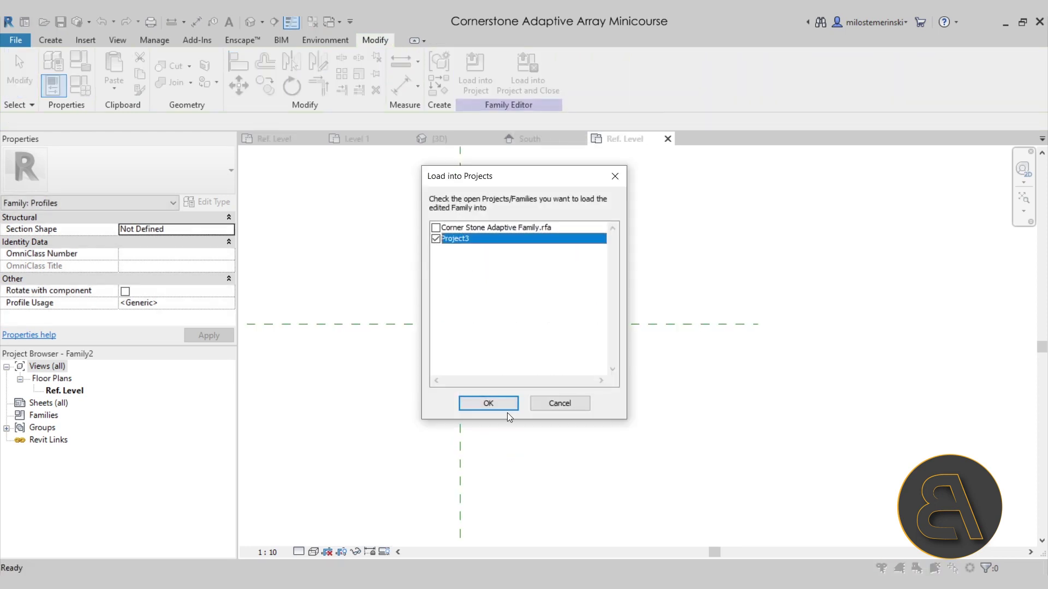
Load the profile into Project3 and set the cornice wall sweep's Profile to Family2.
{"action": "left_click", "coordinate": [476, 405]}
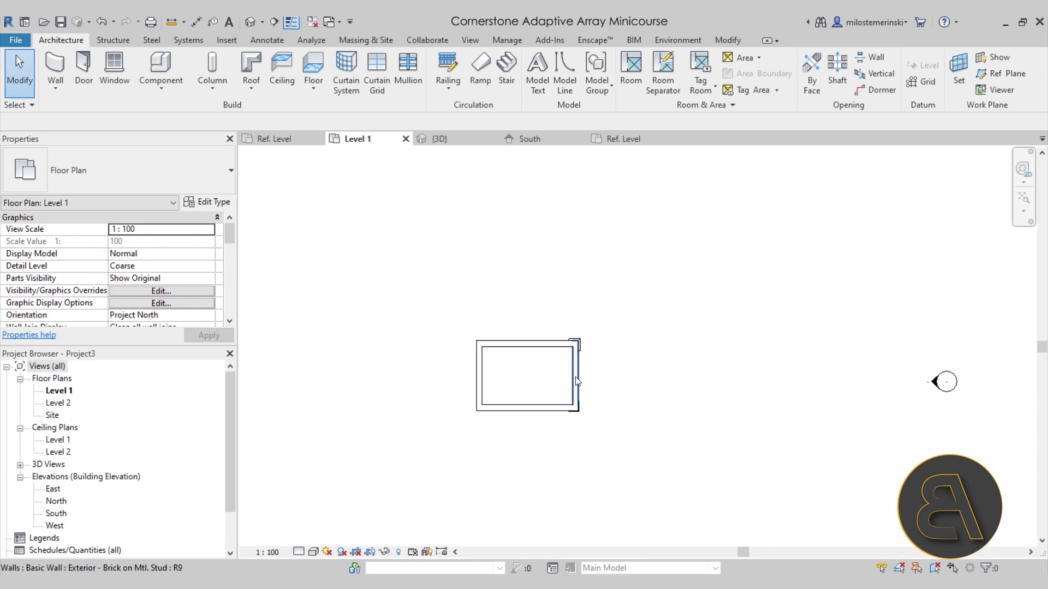
{"action": "left_click", "coordinate": [439, 138]}
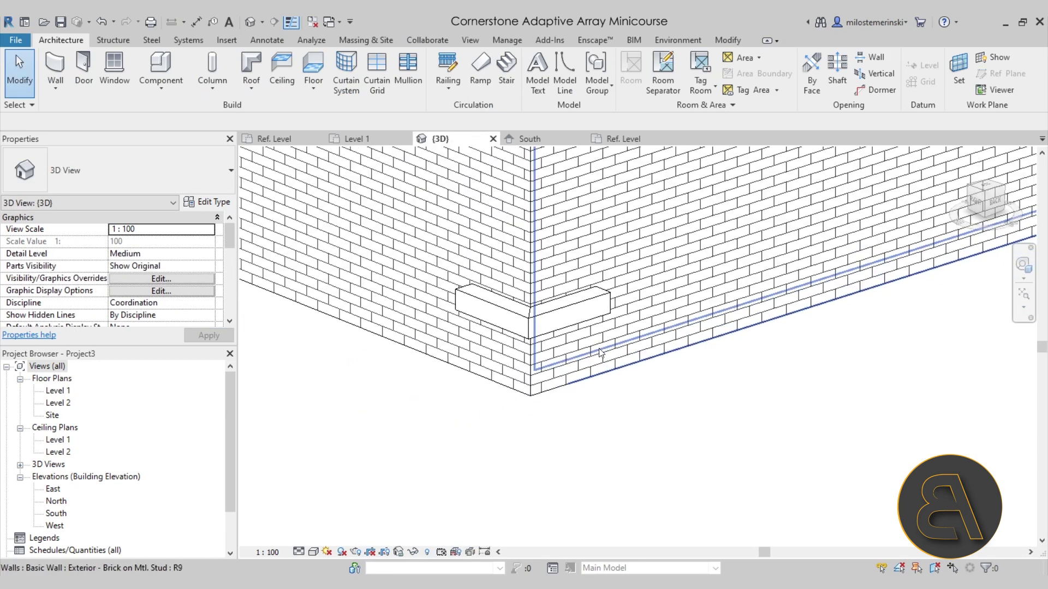
{"action": "left_click", "coordinate": [588, 302]}
{"action": "left_click", "coordinate": [208, 202]}
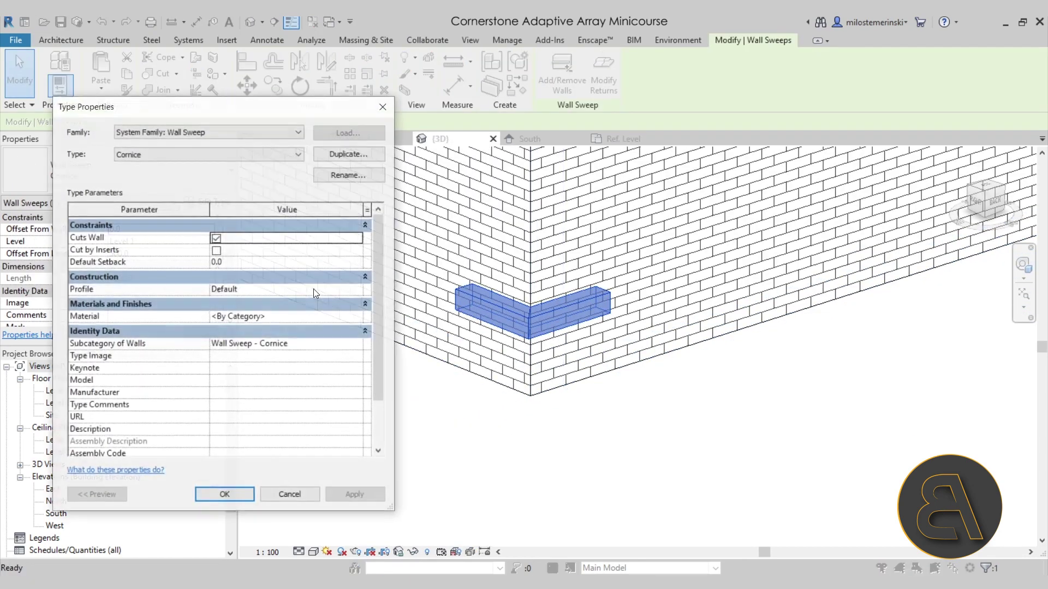
{"action": "left_click", "coordinate": [354, 293]}
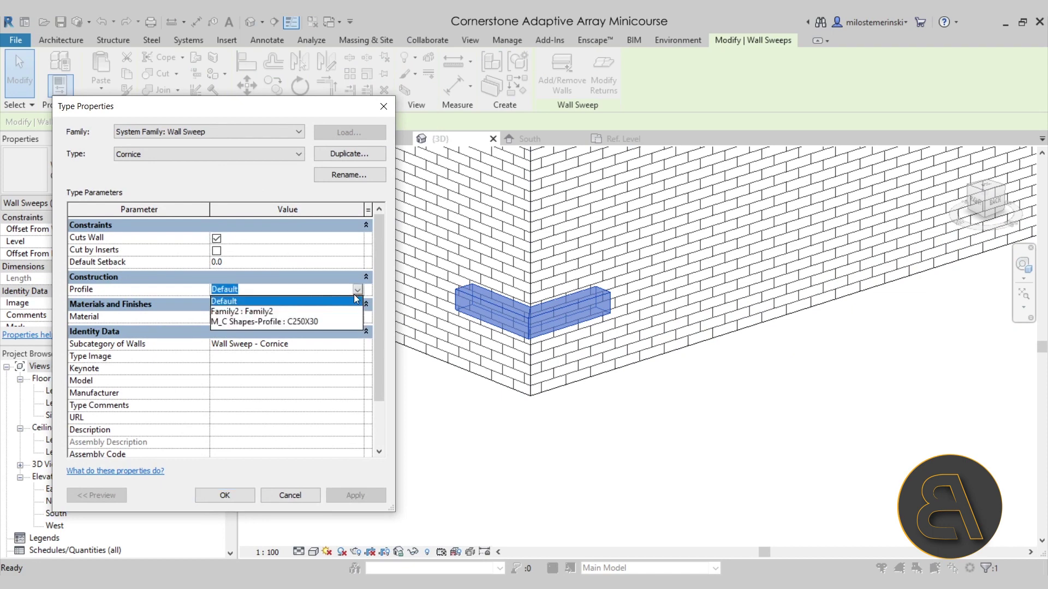
{"action": "left_click", "coordinate": [287, 309]}
{"action": "left_click", "coordinate": [355, 495]}
{"action": "left_click", "coordinate": [225, 495]}
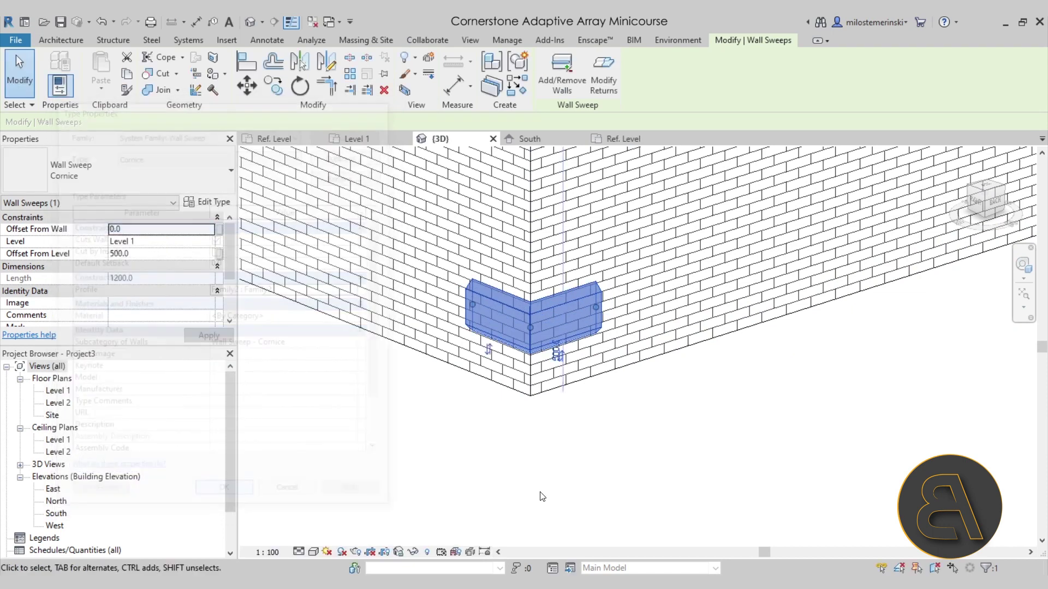
Add 45° returns to both ends of the cornice wall sweep.
{"action": "middle_click_drag", "start_coordinate": [552, 346], "coordinate": [525, 325], "text": "shift"}
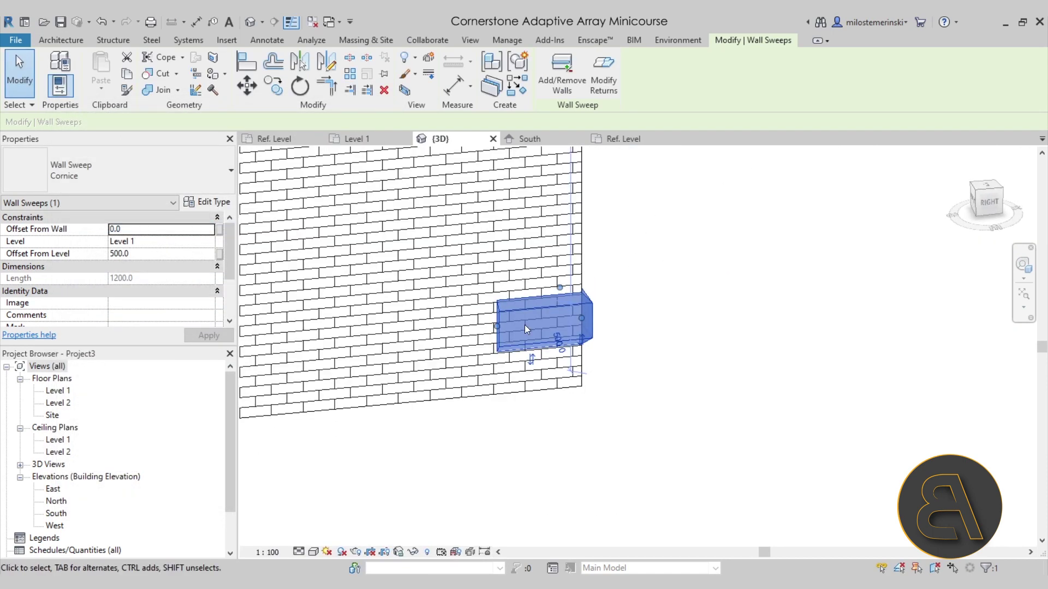
{"action": "scroll", "coordinate": [524, 322], "scroll_direction": "up", "scroll_amount": 2}
{"action": "key", "text": "Escape"}
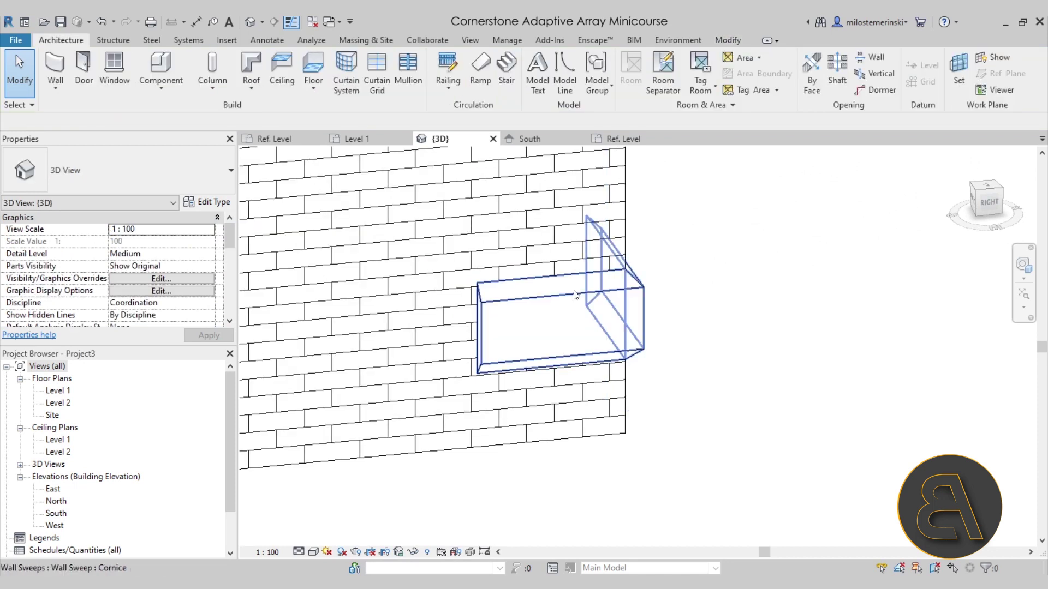
{"action": "left_click", "coordinate": [628, 327]}
{"action": "left_click", "coordinate": [603, 76]}
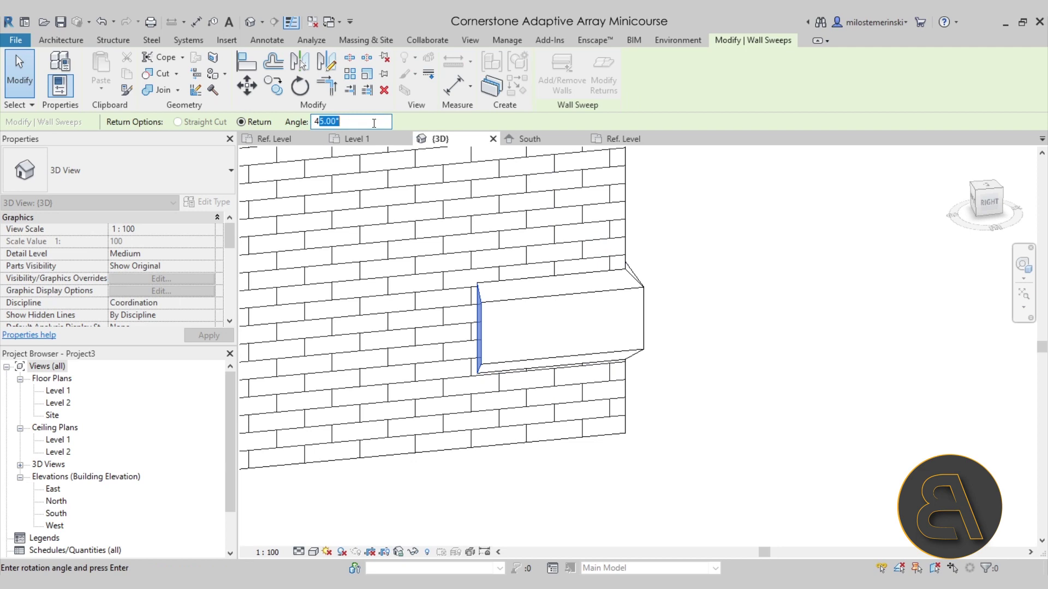
{"action": "left_click", "coordinate": [480, 307]}
{"action": "middle_click_drag", "start_coordinate": [709, 366], "coordinate": [616, 338], "text": "shift"}
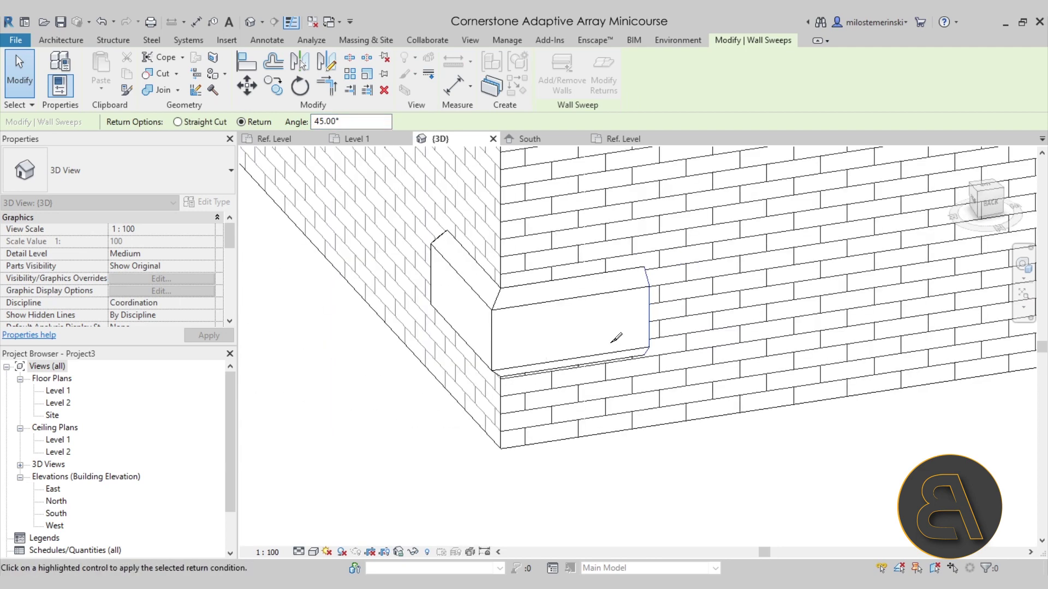
{"action": "left_click", "coordinate": [658, 313]}
{"action": "key", "text": "Escape"}
{"action": "scroll", "coordinate": [660, 354], "scroll_direction": "down", "scroll_amount": 3}
Orbit the 3D view to inspect the cornice sweep at both wall corners.
{"action": "scroll", "coordinate": [546, 305], "scroll_direction": "up", "scroll_amount": 2}
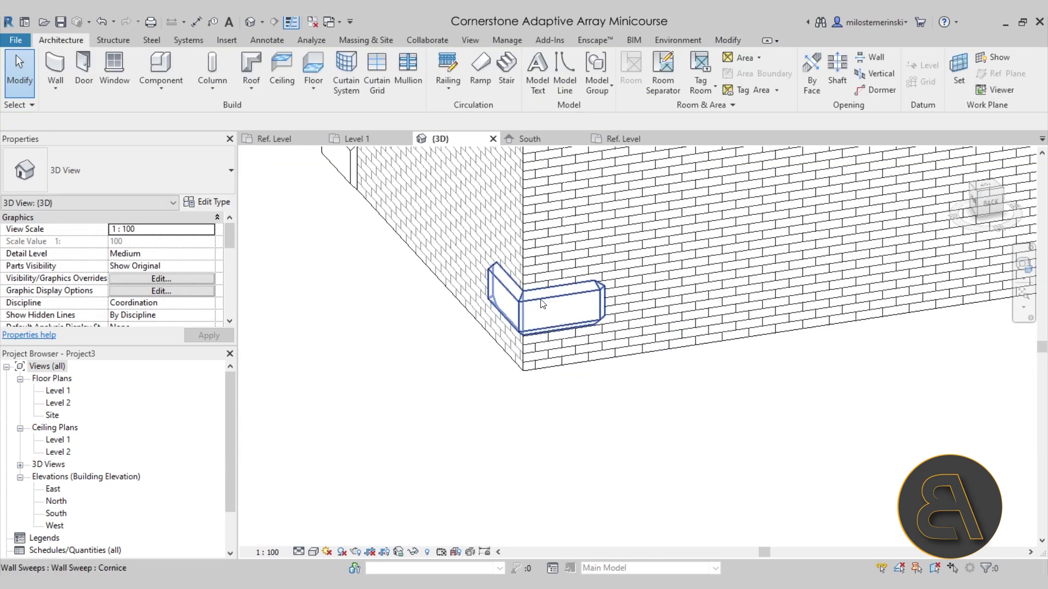
{"action": "left_click", "coordinate": [540, 302]}
{"action": "middle_click_drag", "start_coordinate": [540, 303], "coordinate": [569, 419], "text": "shift"}
{"action": "scroll", "coordinate": [543, 338], "scroll_direction": "down", "scroll_amount": 3}
{"action": "scroll", "coordinate": [541, 343], "scroll_direction": "up", "scroll_amount": 1}
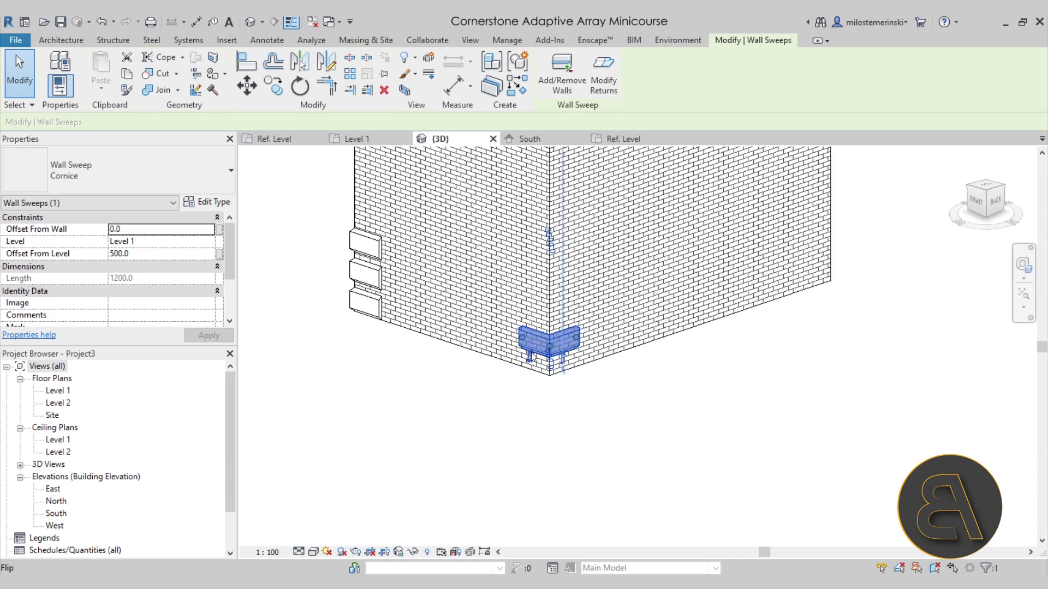
{"action": "middle_click_drag", "start_coordinate": [551, 338], "coordinate": [627, 316], "text": "shift"}
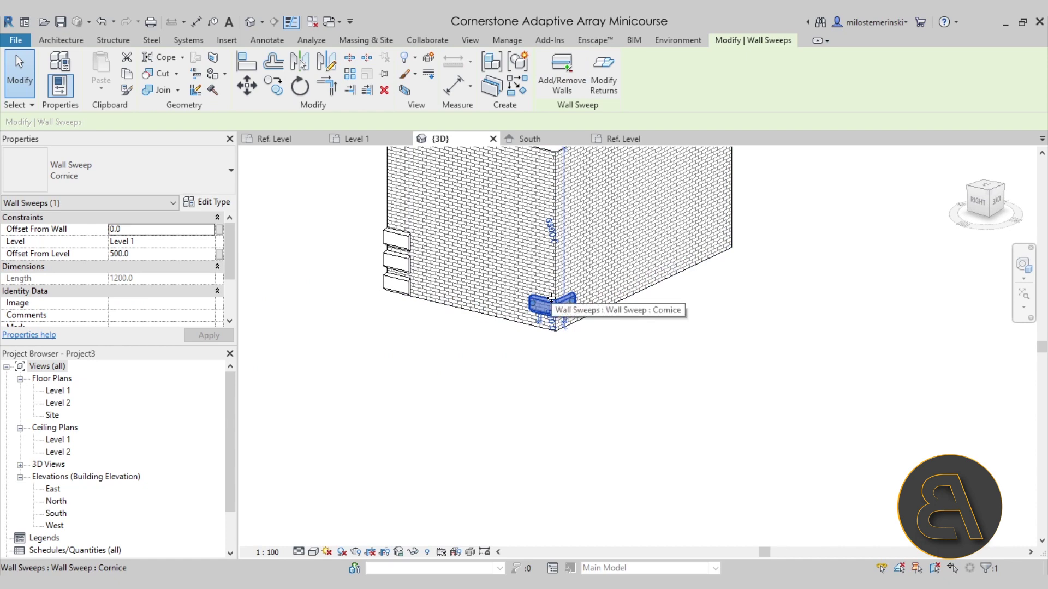
{"action": "middle_click_drag", "start_coordinate": [748, 358], "coordinate": [503, 449], "text": "shift"}
{"action": "scroll", "coordinate": [566, 437], "scroll_direction": "down", "scroll_amount": 1}
{"action": "key", "text": "Escape"}
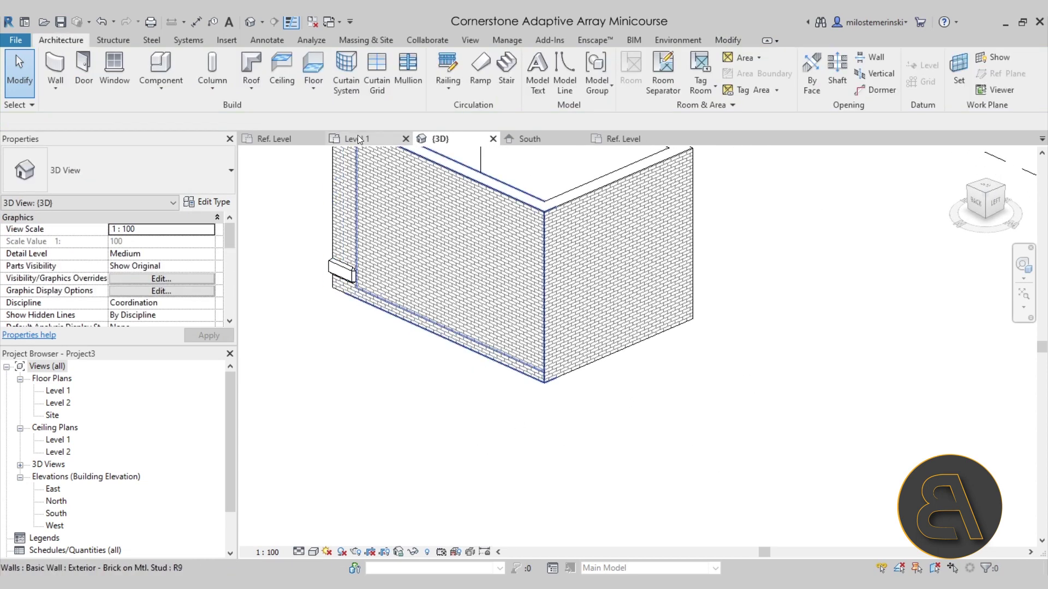
Cycle through the Level 1, South and Ref. Level views to reach the family editor.
{"action": "left_click", "coordinate": [358, 138]}
{"action": "left_click", "coordinate": [527, 139]}
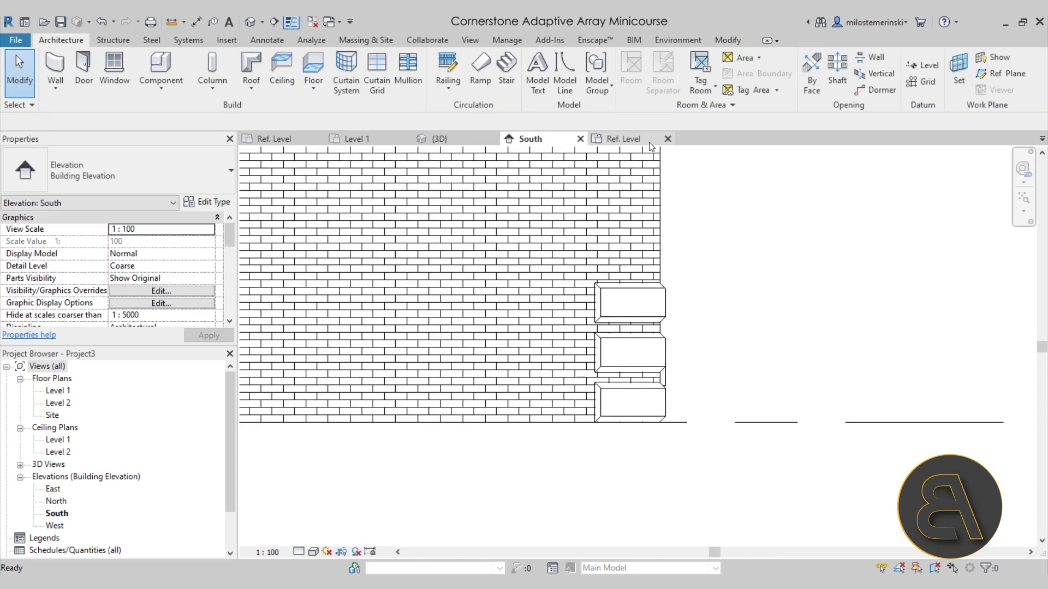
{"action": "left_click", "coordinate": [627, 140]}
Load the Corner Stone Adaptive Family into Project3.
{"action": "left_click", "coordinate": [273, 138]}
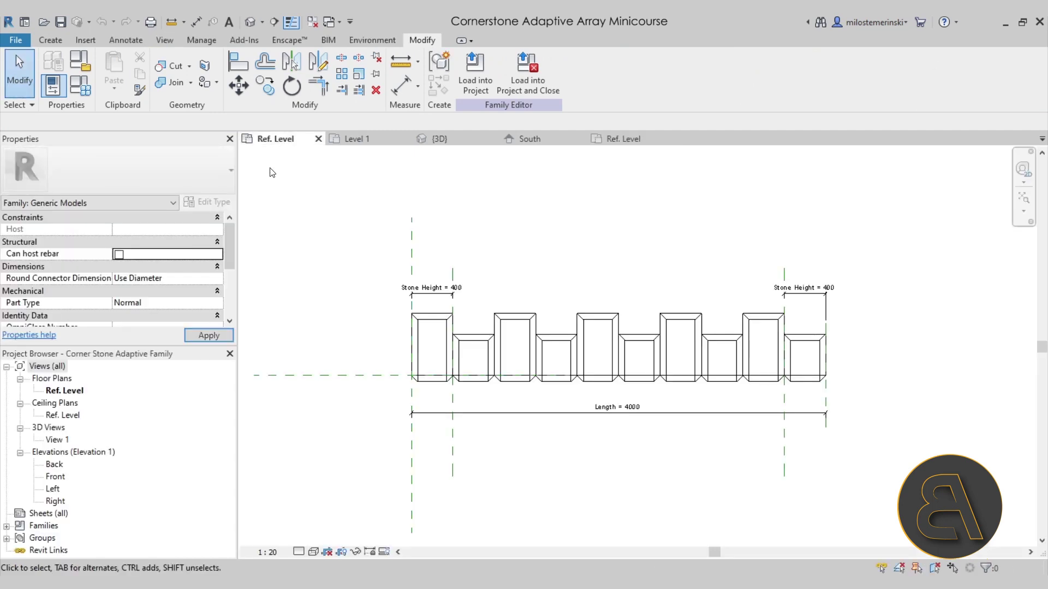
{"action": "middle_click_drag", "start_coordinate": [647, 349], "coordinate": [596, 347]}
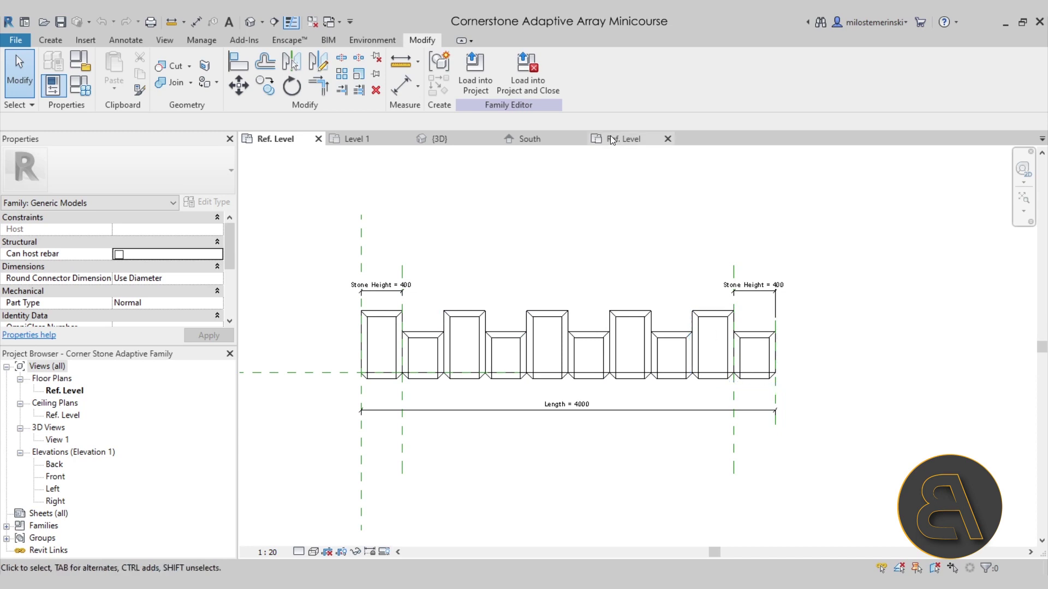
{"action": "left_click", "coordinate": [474, 74]}
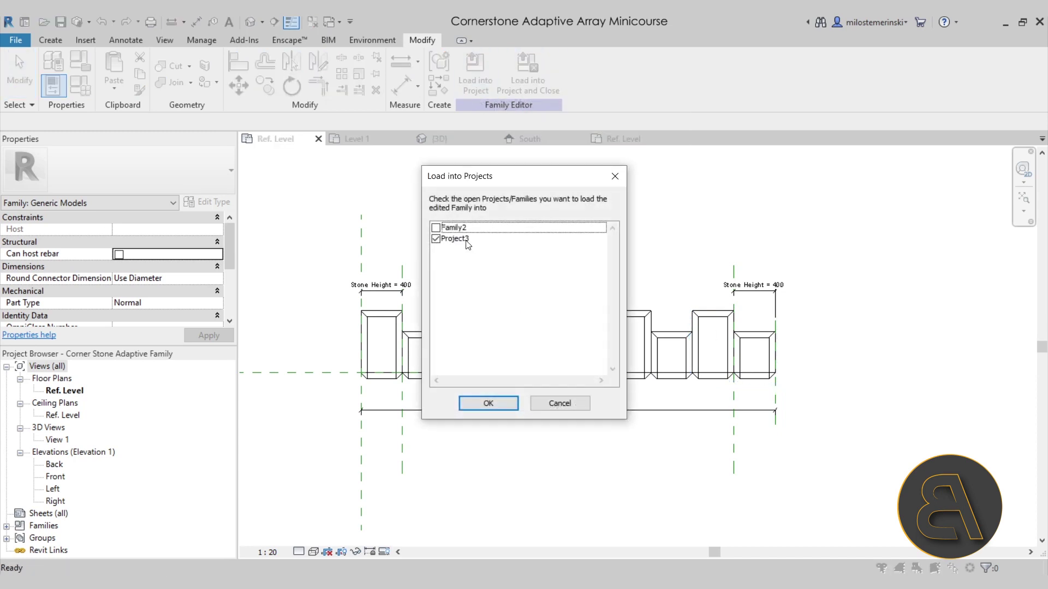
{"action": "left_click", "coordinate": [488, 403]}
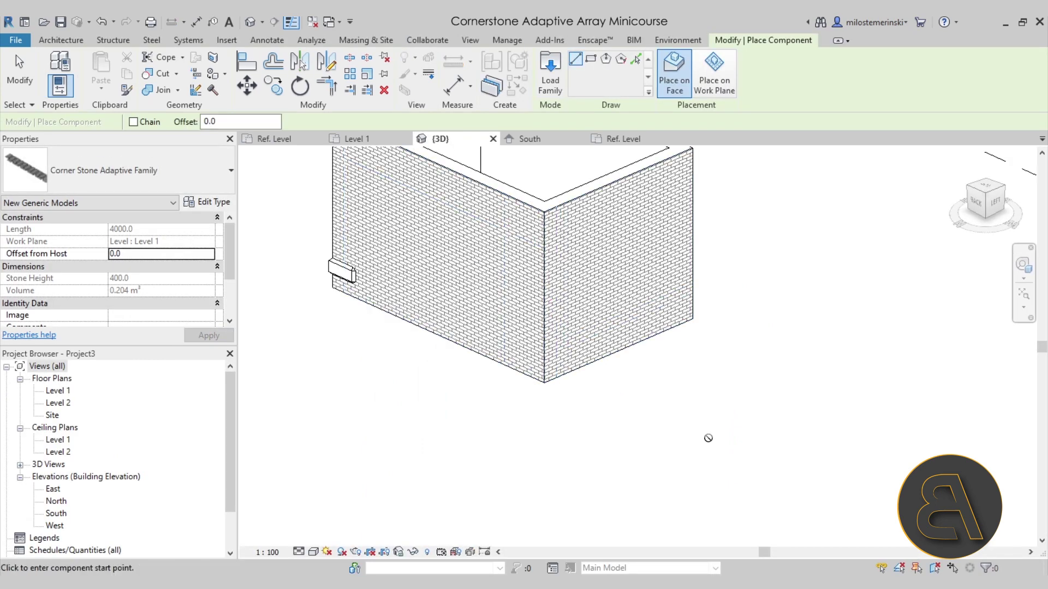
Place the stone array from the bottom to the top of the wall corner.
{"action": "middle_click_drag", "start_coordinate": [708, 438], "coordinate": [746, 439], "text": "shift"}
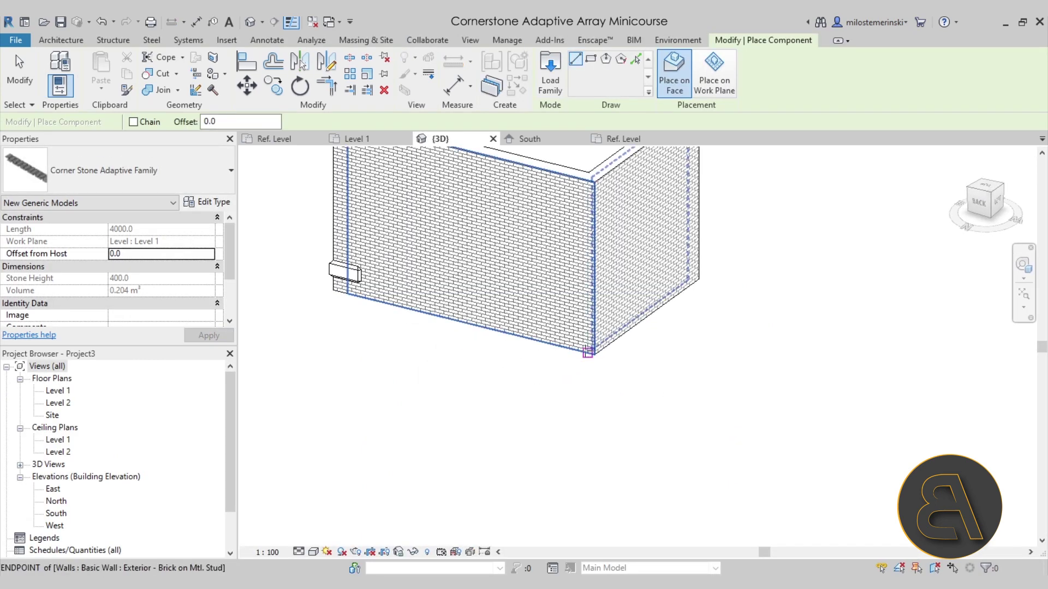
{"action": "left_click", "coordinate": [587, 352]}
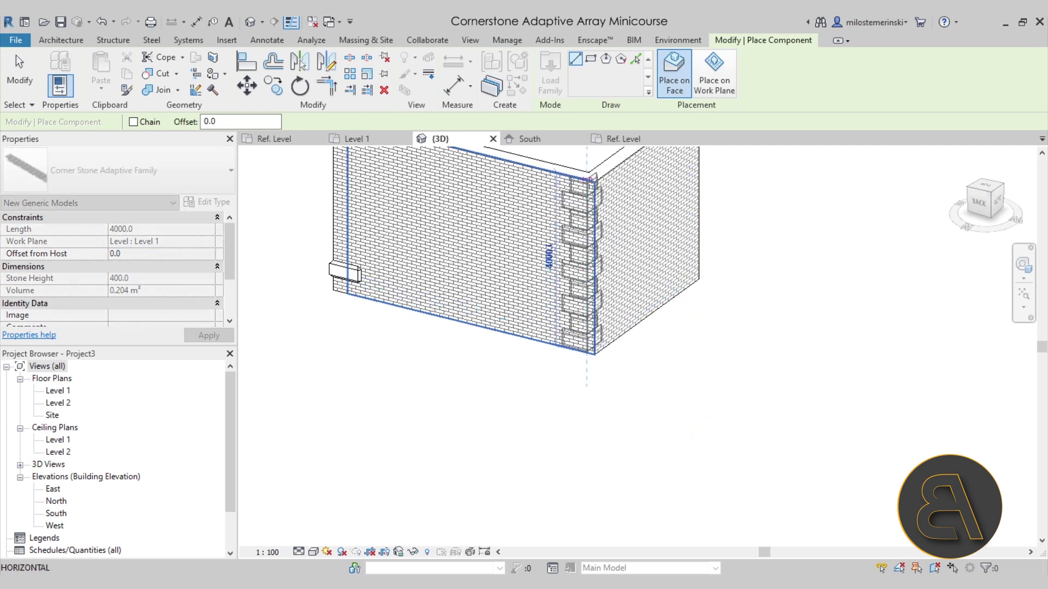
{"action": "left_click", "coordinate": [590, 180]}
{"action": "key", "text": "Escape"}
{"action": "key", "text": "Escape"}
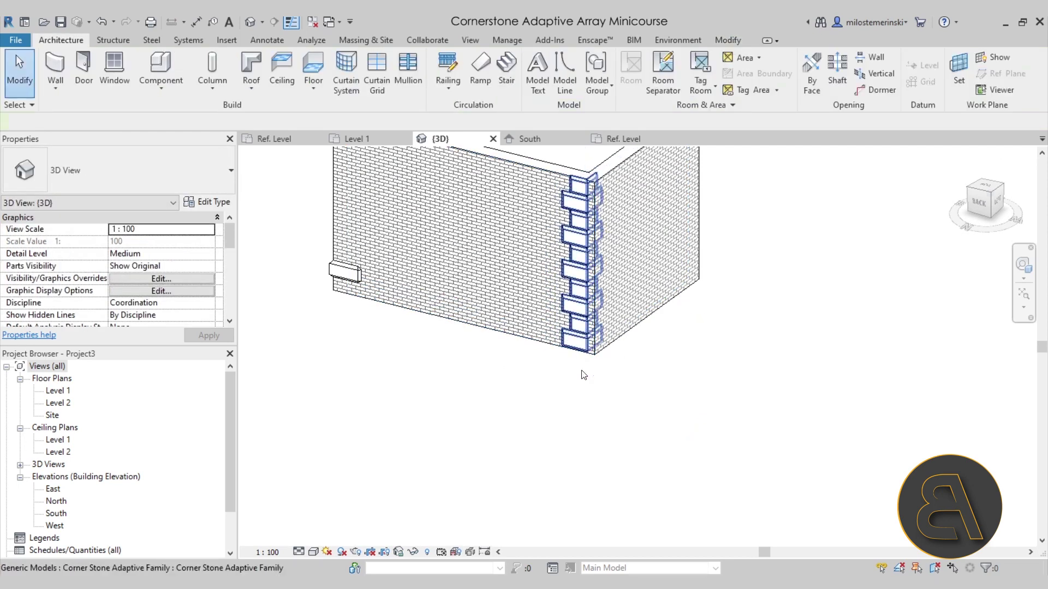
{"action": "left_click", "coordinate": [579, 344]}
{"action": "middle_click_drag", "start_coordinate": [579, 344], "coordinate": [764, 426], "text": "shift"}
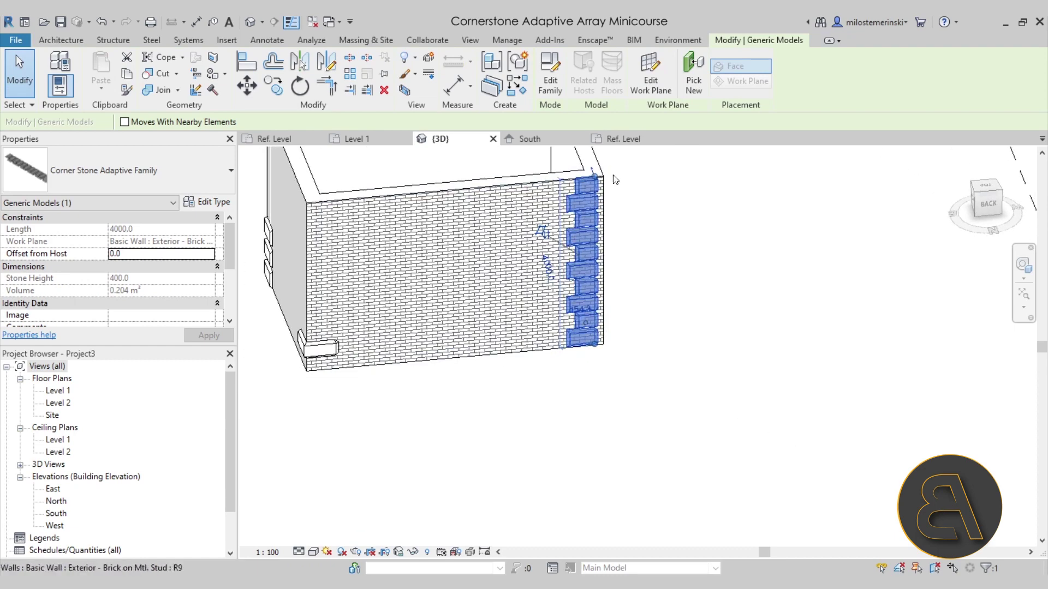
Drag the stone array's top end onto the wall corner.
{"action": "scroll", "coordinate": [614, 196], "scroll_direction": "up", "scroll_amount": 5}
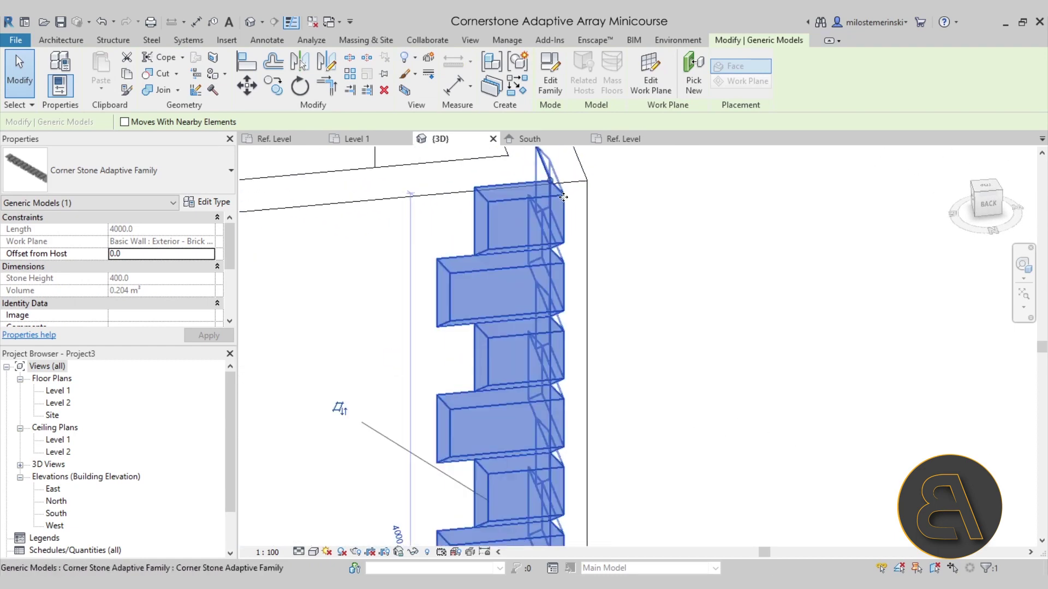
{"action": "left_click_drag", "start_coordinate": [563, 197], "coordinate": [550, 184]}
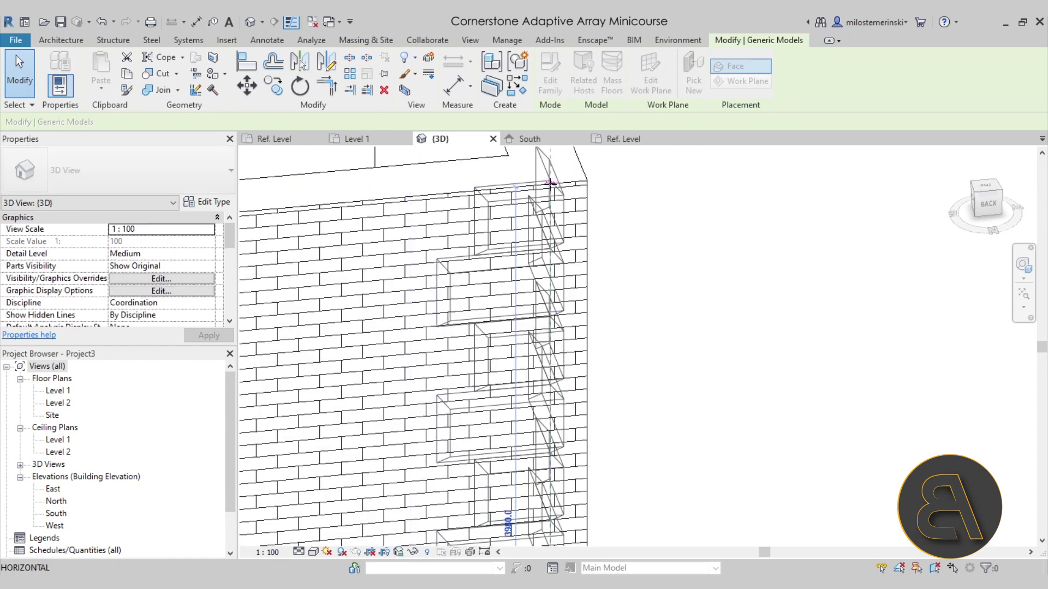
{"action": "left_click", "coordinate": [643, 255]}
{"action": "scroll", "coordinate": [564, 457], "scroll_direction": "down", "scroll_amount": 5}
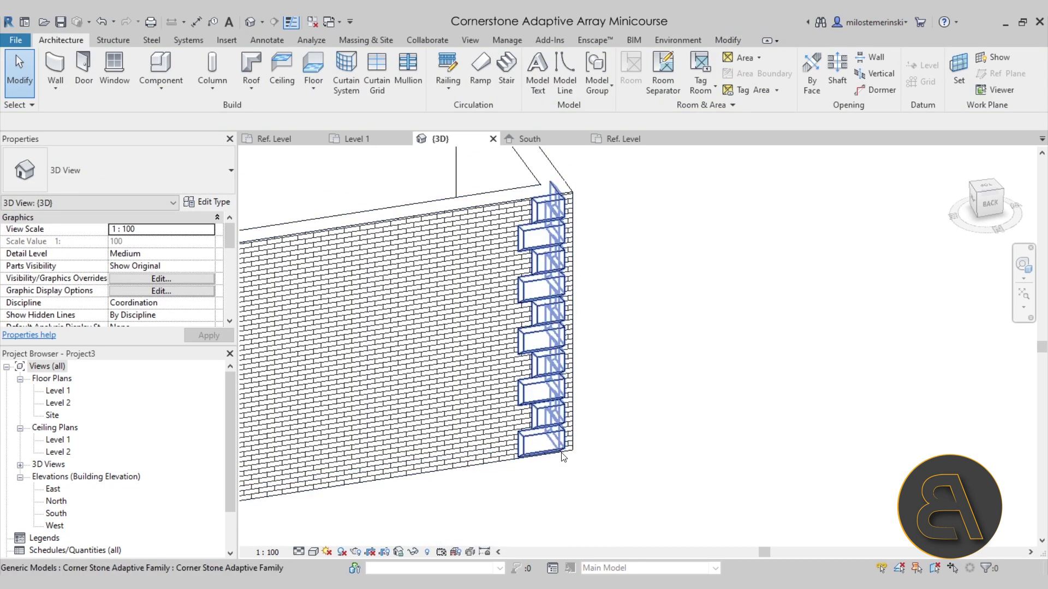
Align the corner stones flush with the wall's outer corner edge.
{"action": "left_click", "coordinate": [727, 41]}
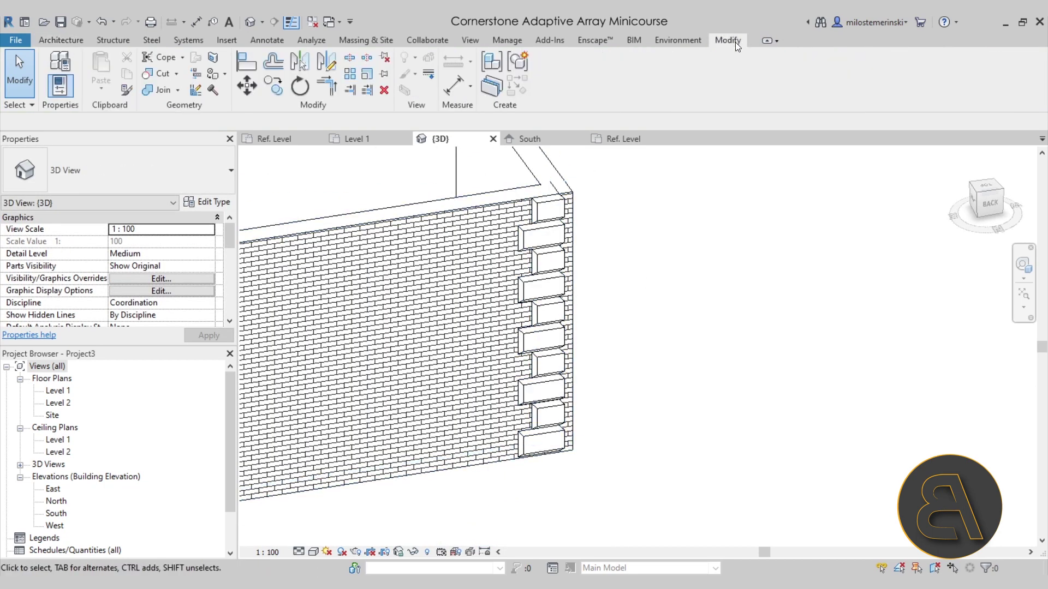
{"action": "left_click", "coordinate": [246, 61]}
{"action": "left_click", "coordinate": [565, 177]}
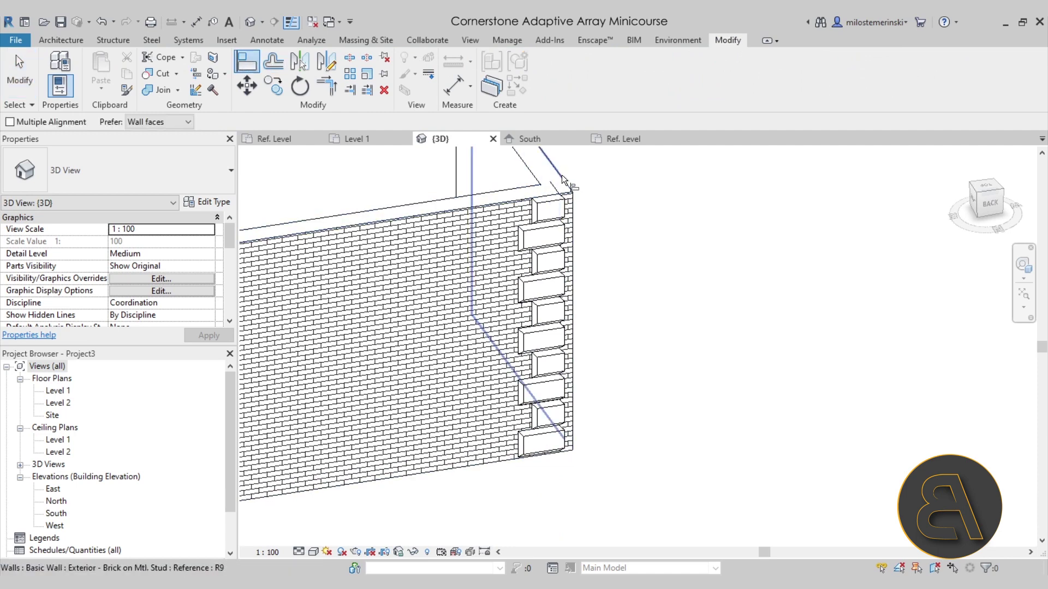
{"action": "left_click", "coordinate": [556, 209]}
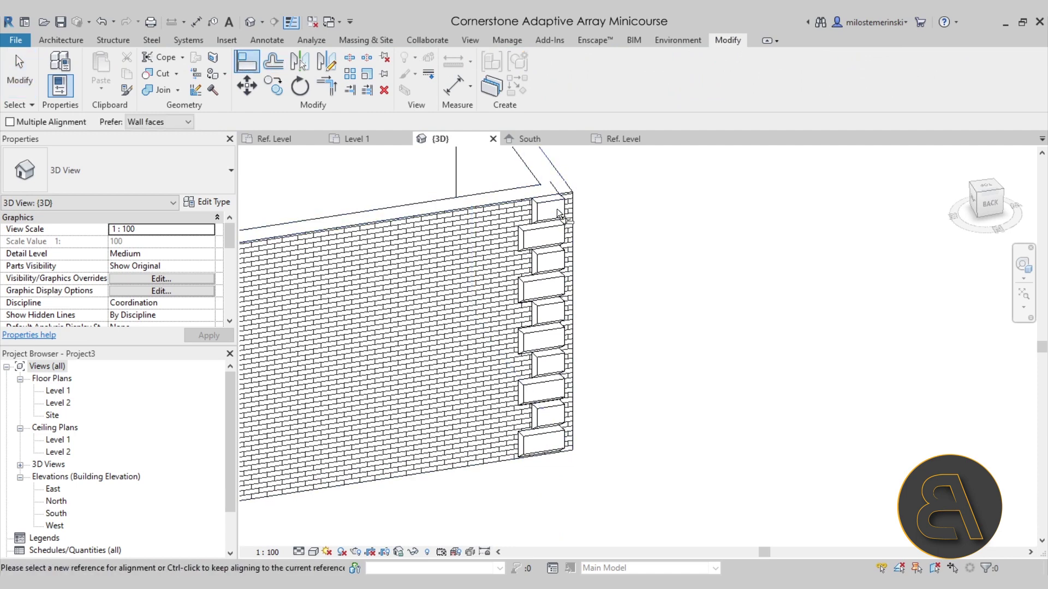
{"action": "left_click", "coordinate": [564, 173]}
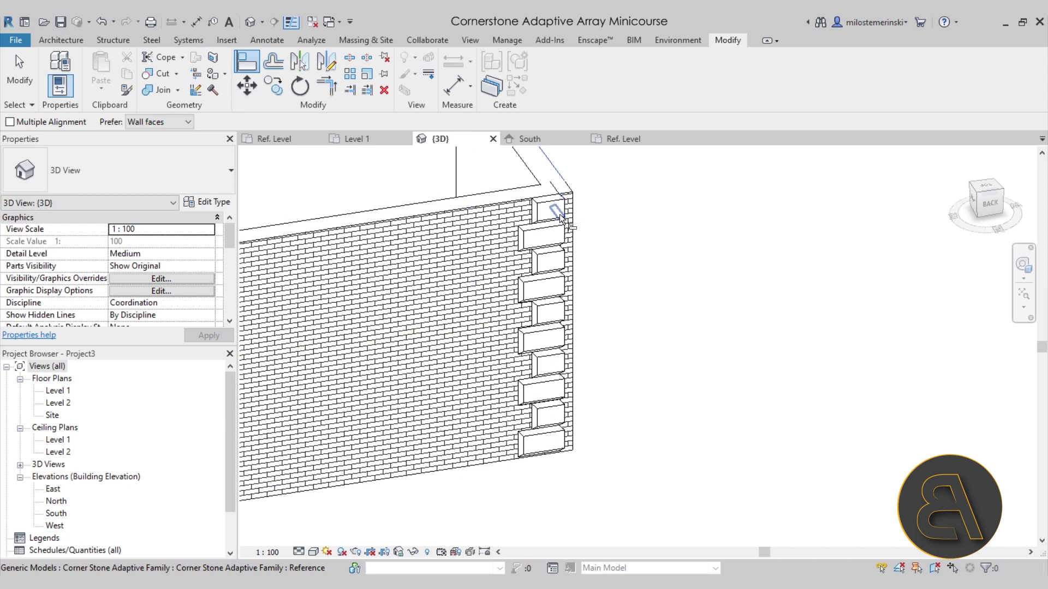
{"action": "left_click", "coordinate": [557, 211]}
{"action": "key", "text": "Escape"}
{"action": "key", "text": "Escape"}
{"action": "scroll", "coordinate": [654, 279], "scroll_direction": "down", "scroll_amount": 3}
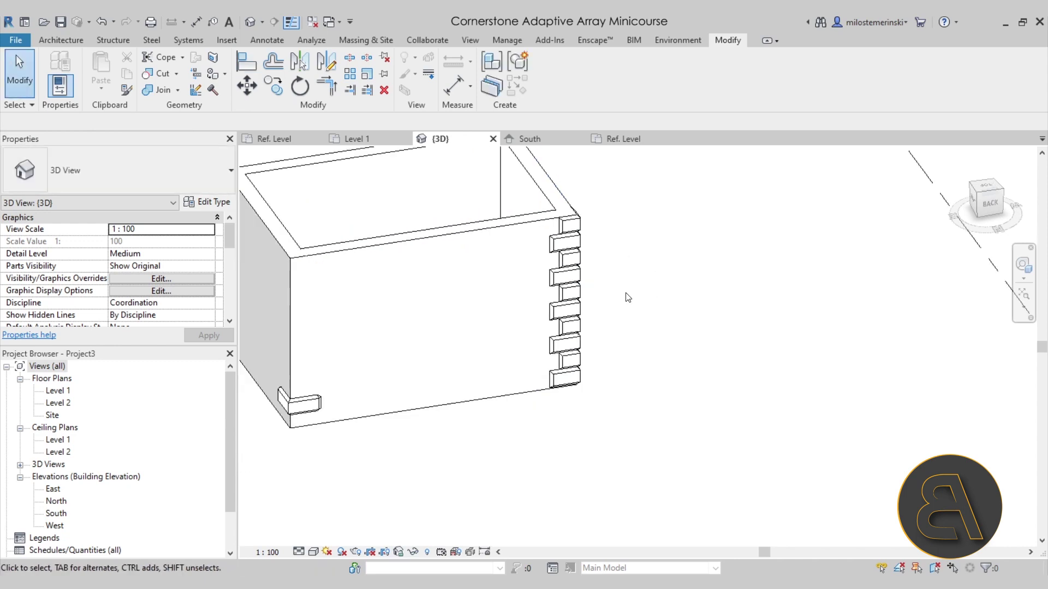
{"action": "mouse_move", "coordinate": [654, 280]}
{"action": "middle_mouse_down", "text": "shift"}
{"action": "mouse_move", "coordinate": [398, 244]}
{"action": "mouse_move", "coordinate": [589, 290]}
{"action": "mouse_move", "coordinate": [667, 365]}
{"action": "mouse_move", "coordinate": [584, 230]}
{"action": "middle_mouse_up", "text": "shift"}
{"action": "scroll", "coordinate": [584, 231], "scroll_direction": "up", "scroll_amount": 2}
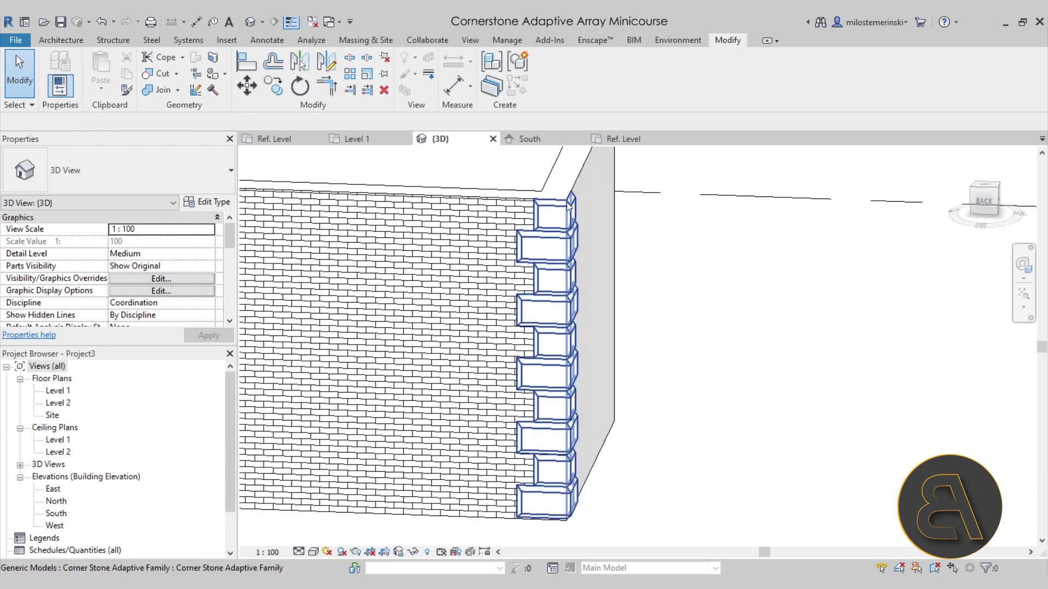
Align and lock the stone array's top and bottom to the wall's top and base.
{"action": "left_click", "coordinate": [245, 61]}
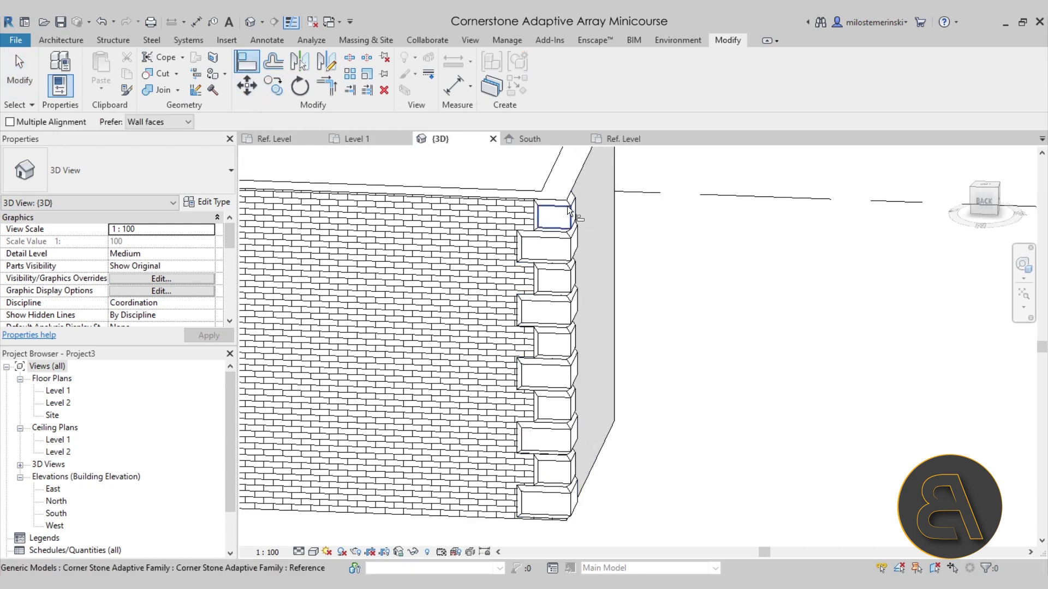
{"action": "left_click", "coordinate": [538, 192]}
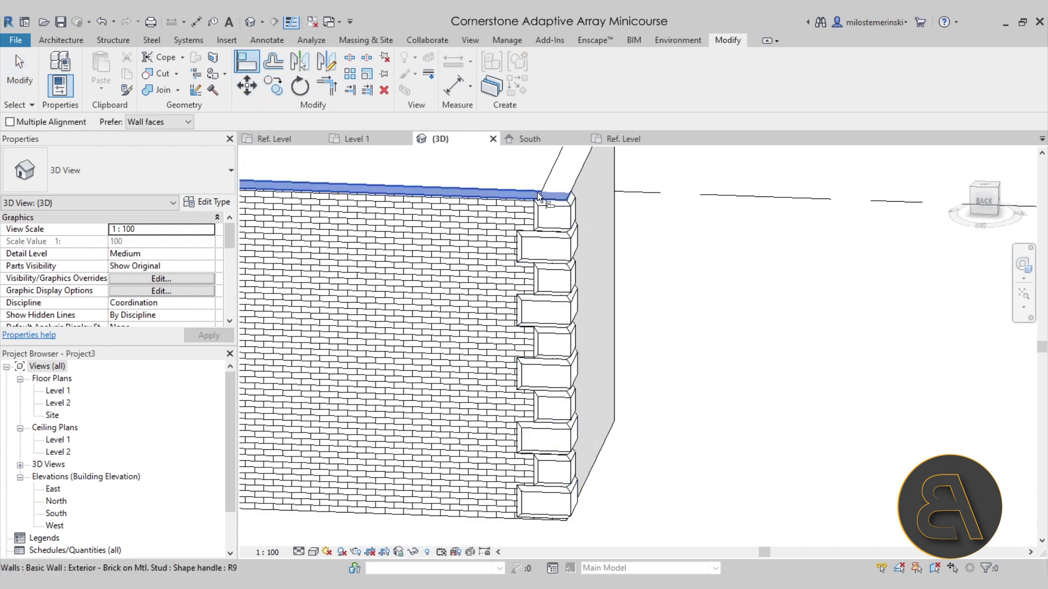
{"action": "left_click", "coordinate": [571, 198]}
{"action": "scroll", "coordinate": [614, 347], "scroll_direction": "down", "scroll_amount": 3}
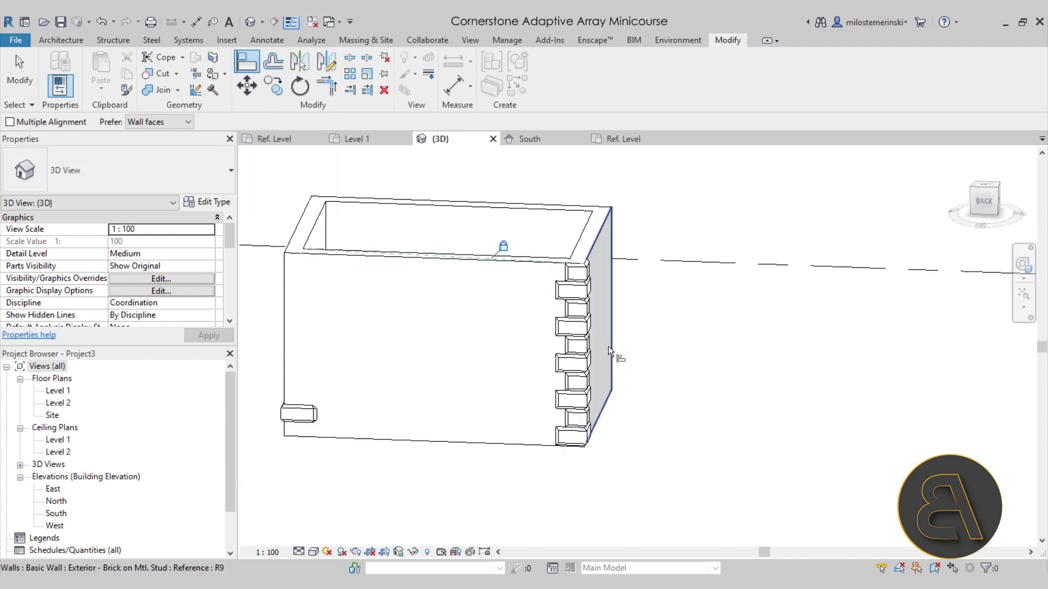
{"action": "left_click", "coordinate": [529, 446]}
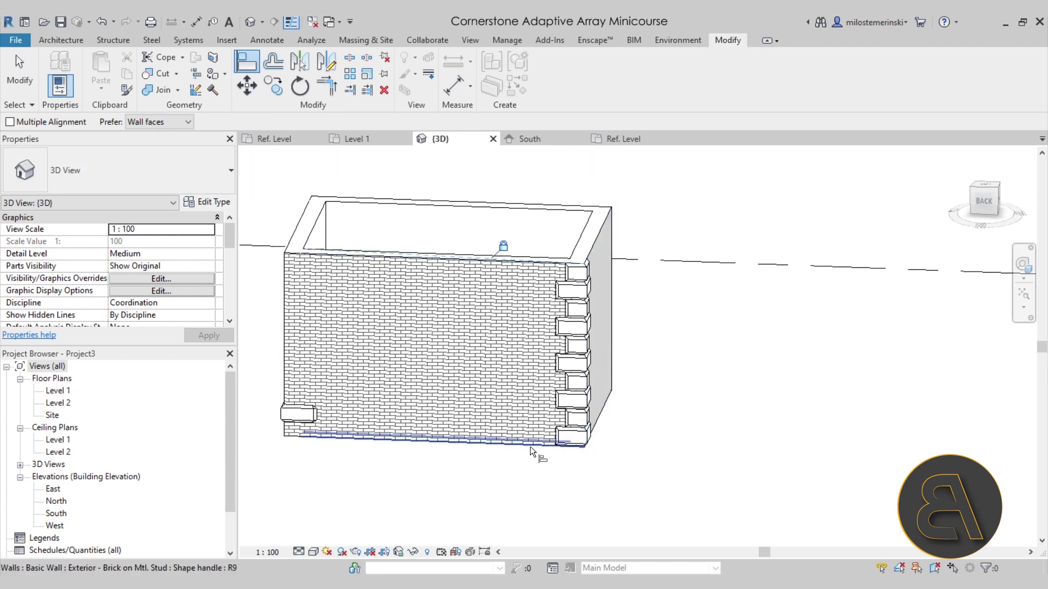
{"action": "left_click", "coordinate": [585, 449]}
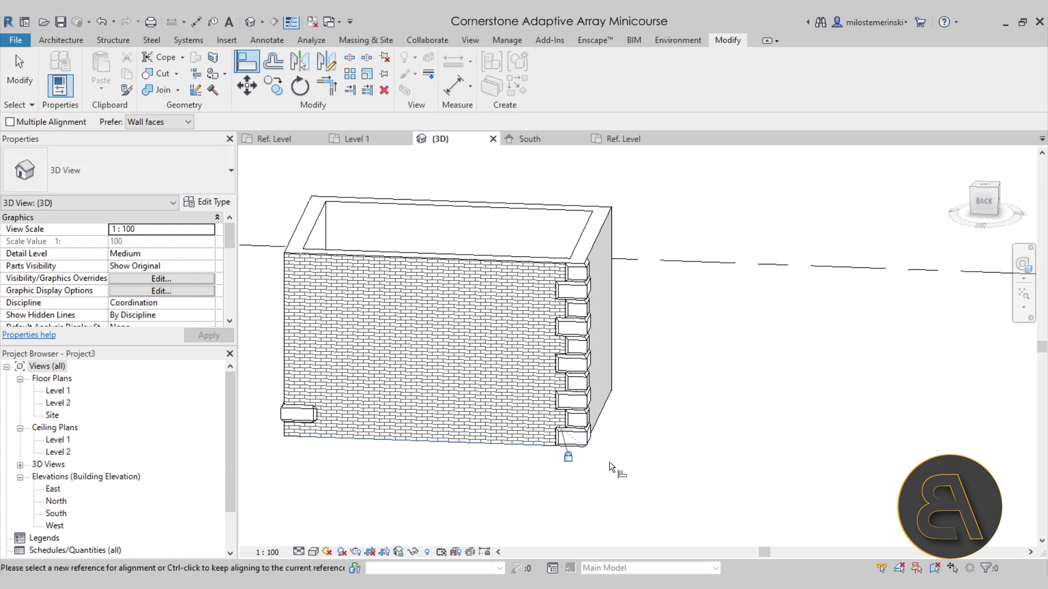
{"action": "key", "text": "Escape"}
{"action": "key", "text": "Escape"}
{"action": "left_click", "coordinate": [510, 254]}
Give all four connected brick walls a Top Offset of 1000, making them 5000 tall.
{"action": "middle_click_drag", "start_coordinate": [651, 399], "coordinate": [470, 254], "text": "shift"}
{"action": "scroll", "coordinate": [470, 253], "scroll_direction": "down", "scroll_amount": 2}
{"action": "left_click", "coordinate": [473, 228]}
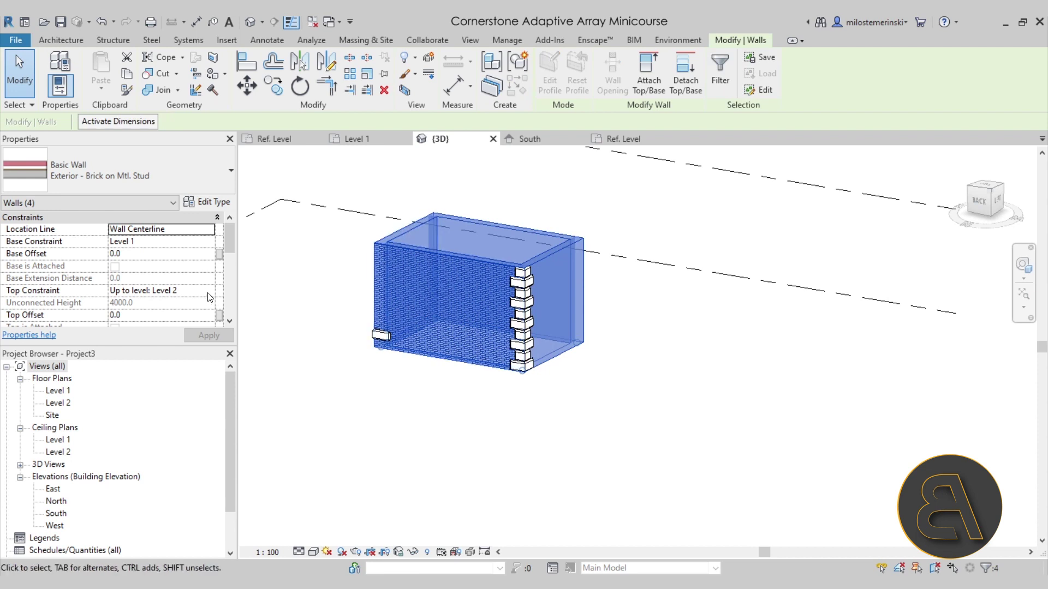
{"action": "left_click", "coordinate": [156, 314]}
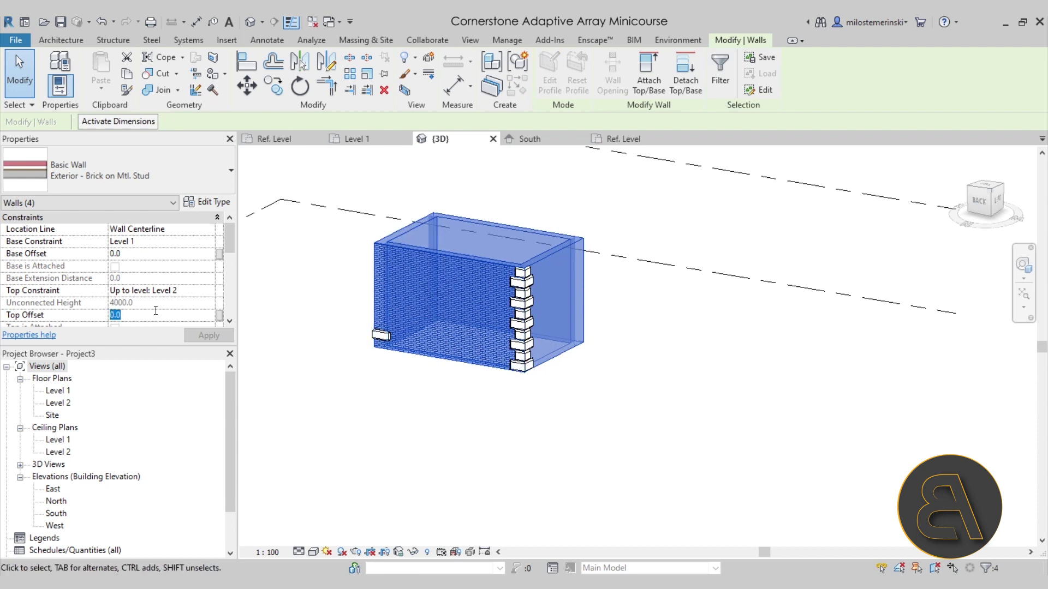
{"action": "type", "text": "1000"}
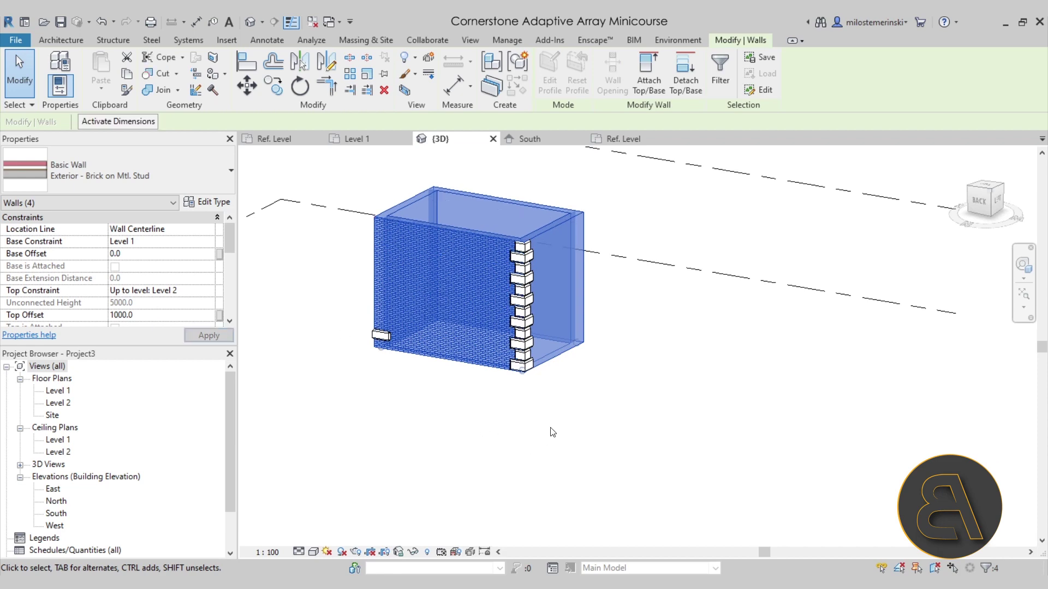
{"action": "left_click", "coordinate": [552, 432]}
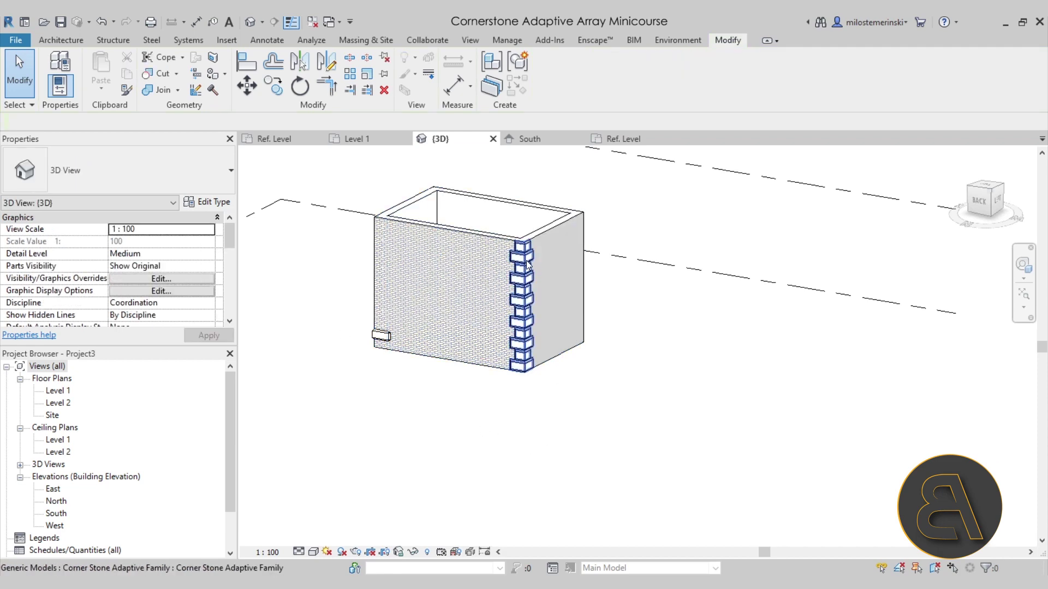
{"action": "scroll", "coordinate": [527, 264], "scroll_direction": "up", "scroll_amount": 3}
{"action": "mouse_move", "coordinate": [574, 363]}
{"action": "middle_mouse_down", "text": "shift"}
{"action": "mouse_move", "coordinate": [603, 416]}
{"action": "mouse_move", "coordinate": [589, 439]}
{"action": "mouse_move", "coordinate": [725, 463]}
{"action": "mouse_move", "coordinate": [654, 492]}
{"action": "mouse_move", "coordinate": [518, 435]}
{"action": "mouse_move", "coordinate": [680, 421]}
{"action": "mouse_move", "coordinate": [713, 397]}
{"action": "mouse_move", "coordinate": [631, 477]}
{"action": "mouse_move", "coordinate": [672, 466]}
{"action": "mouse_move", "coordinate": [609, 393]}
{"action": "middle_mouse_up", "text": "shift"}
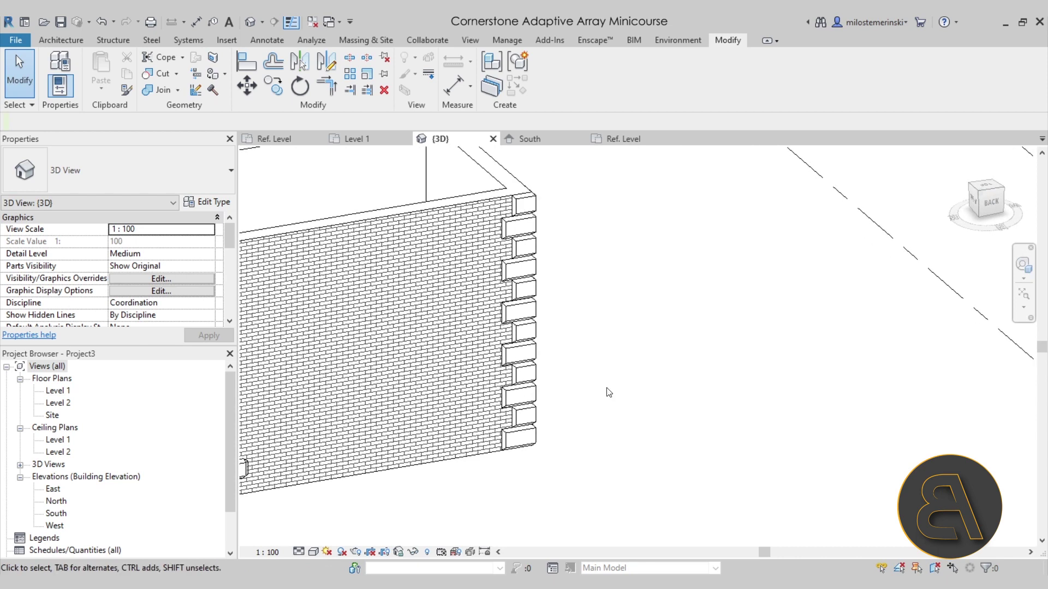
In the cornerstone type, try Desired Stone Height 200, then apply 600.
{"action": "left_click", "coordinate": [524, 357]}
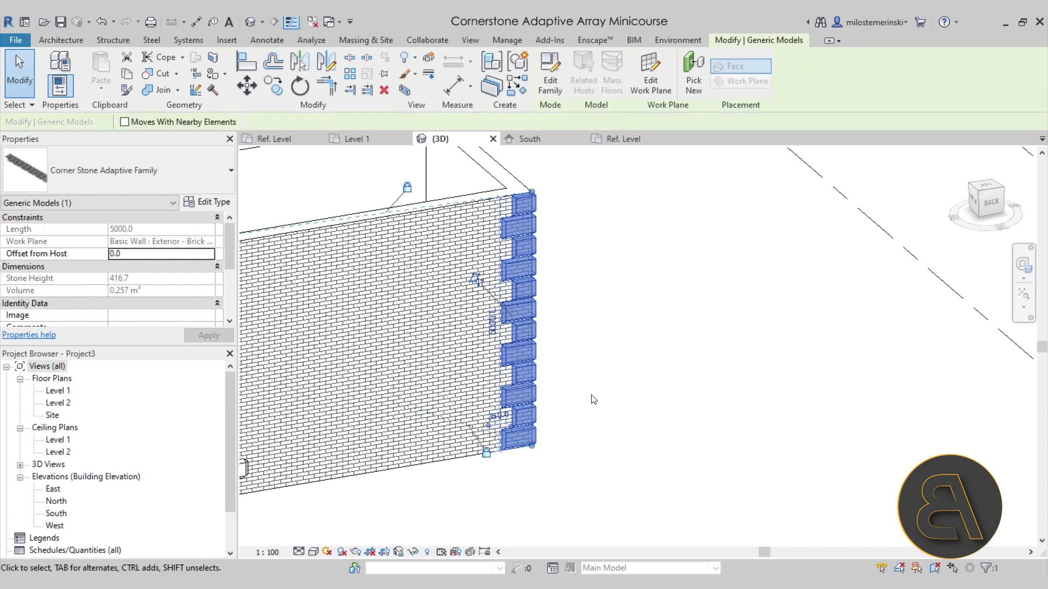
{"action": "middle_click_drag", "start_coordinate": [574, 322], "coordinate": [640, 328]}
{"action": "scroll", "coordinate": [166, 261], "scroll_direction": "down", "scroll_amount": 4}
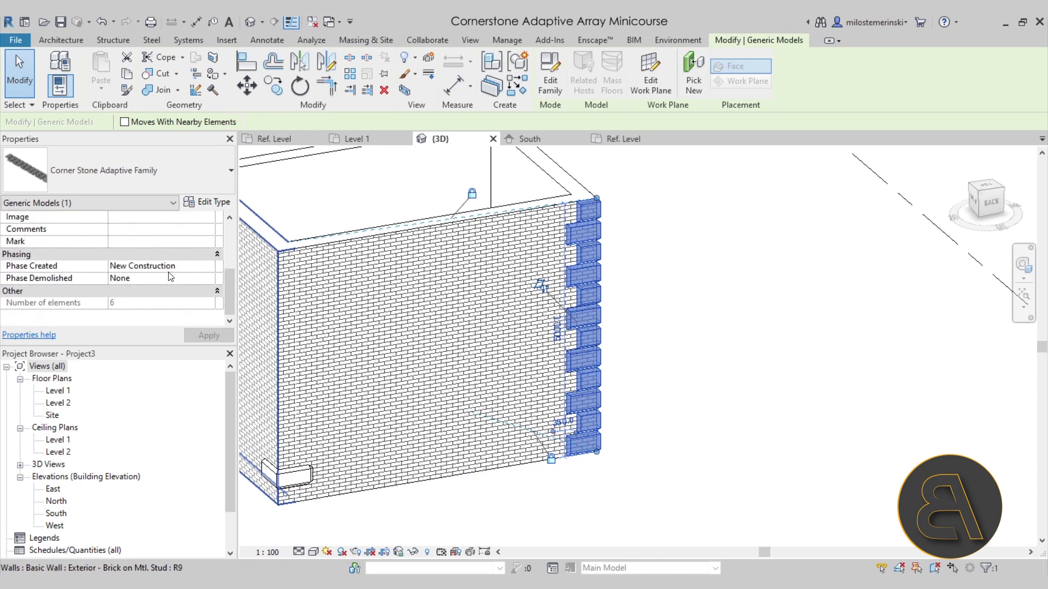
{"action": "scroll", "coordinate": [169, 277], "scroll_direction": "up", "scroll_amount": 5}
{"action": "left_click", "coordinate": [214, 202]}
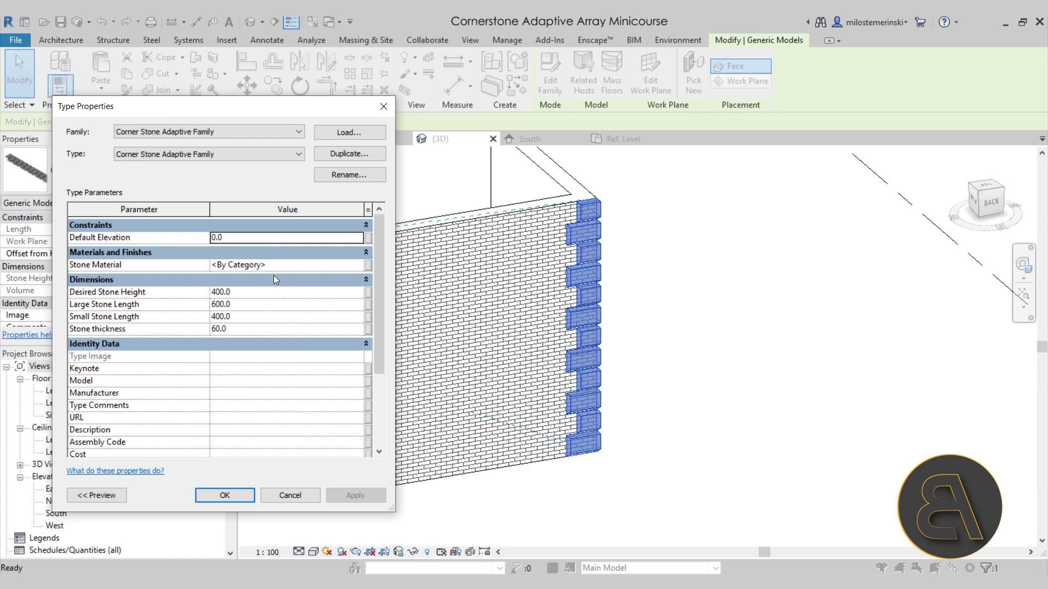
{"action": "left_click", "coordinate": [262, 292]}
{"action": "type", "text": "200.0"}
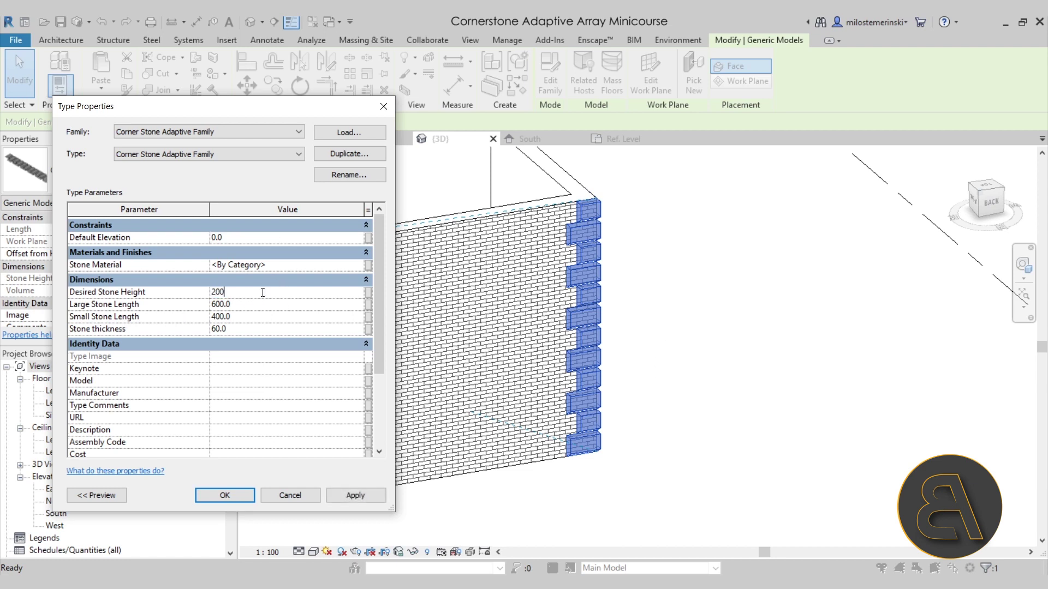
{"action": "left_click", "coordinate": [360, 496]}
{"action": "left_click", "coordinate": [264, 293]}
{"action": "type", "text": "600.0"}
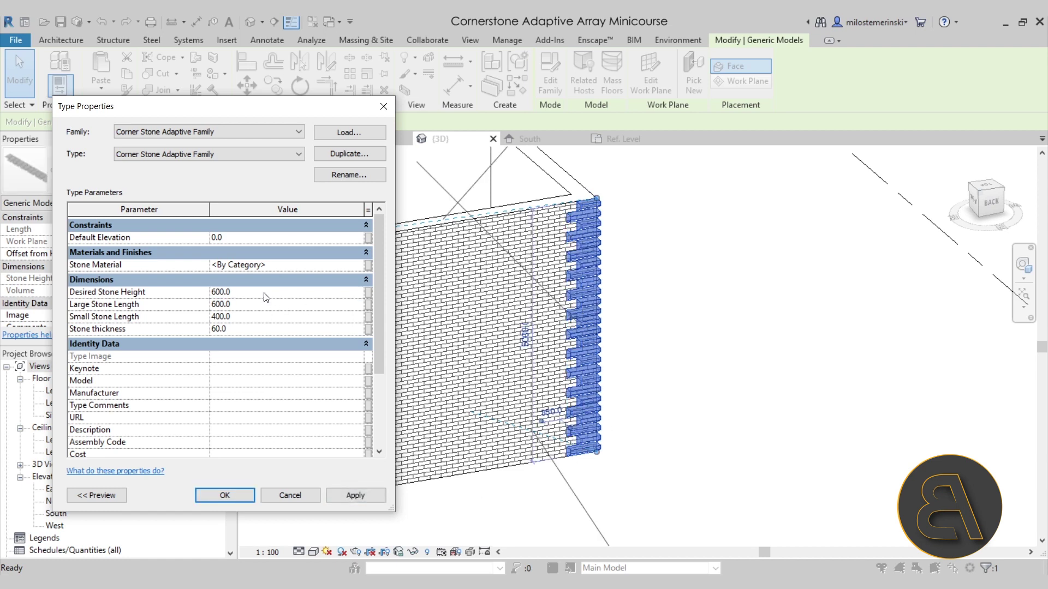
{"action": "left_click", "coordinate": [355, 494]}
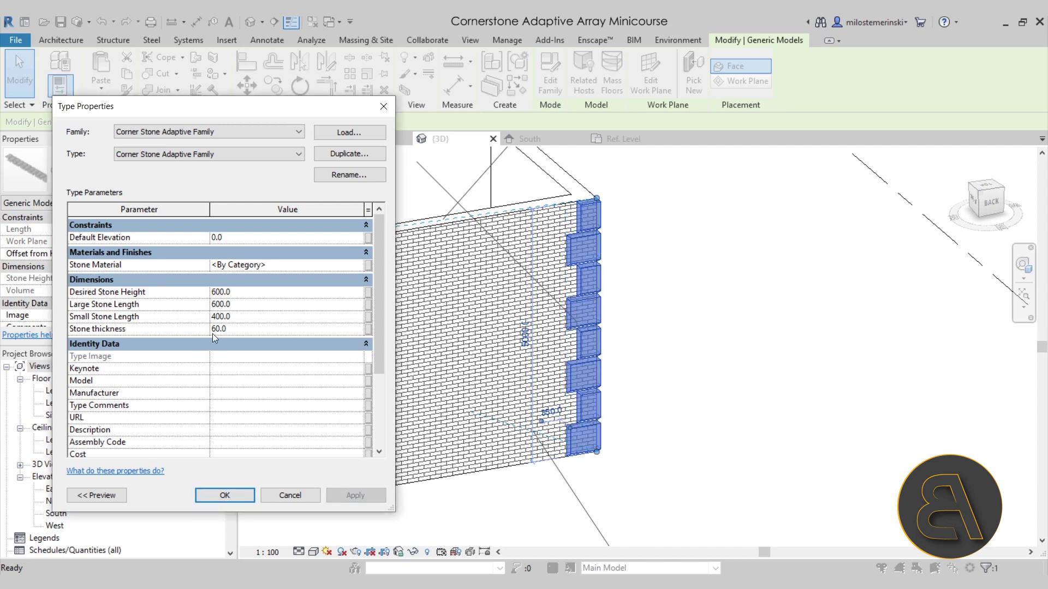
Set Large Stone Length to 800 and Small Stone Length to 600, then apply and close.
{"action": "left_click", "coordinate": [254, 305]}
{"action": "type", "text": "800"}
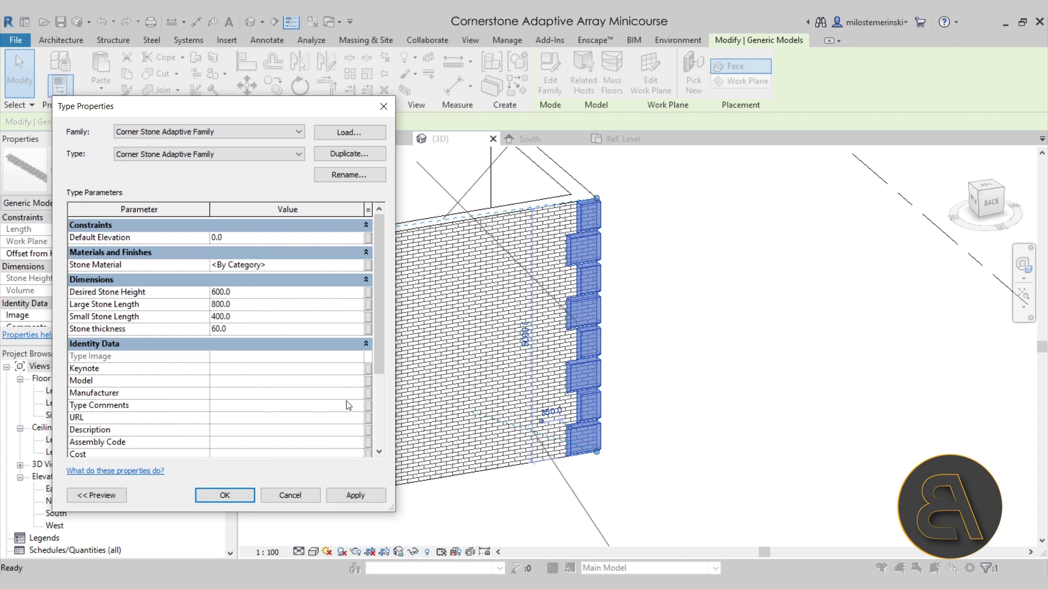
{"action": "left_click", "coordinate": [365, 500]}
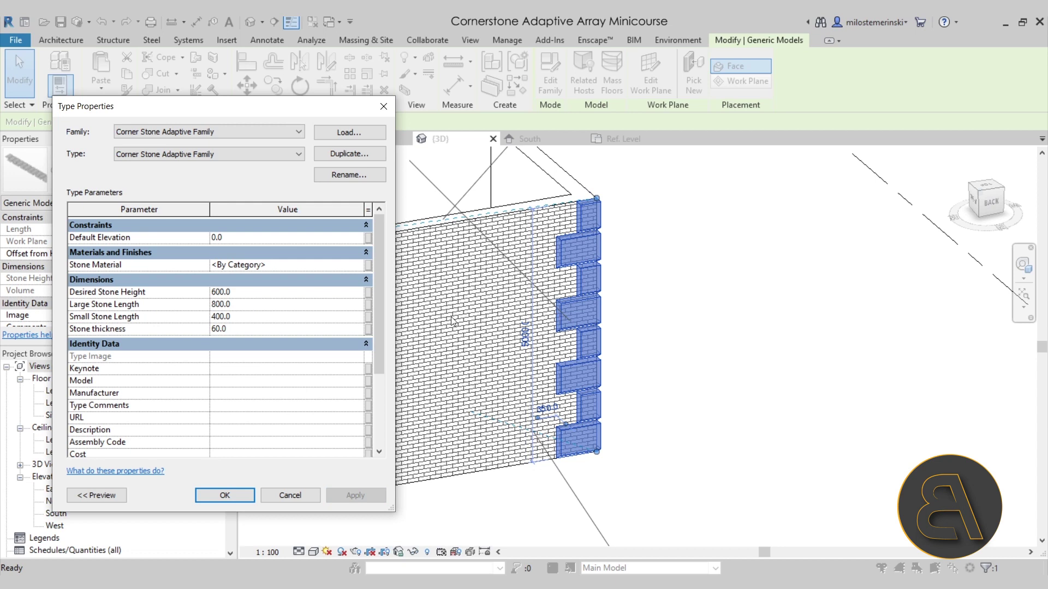
{"action": "left_click", "coordinate": [266, 317]}
{"action": "type", "text": "600"}
{"action": "key", "text": "Return"}
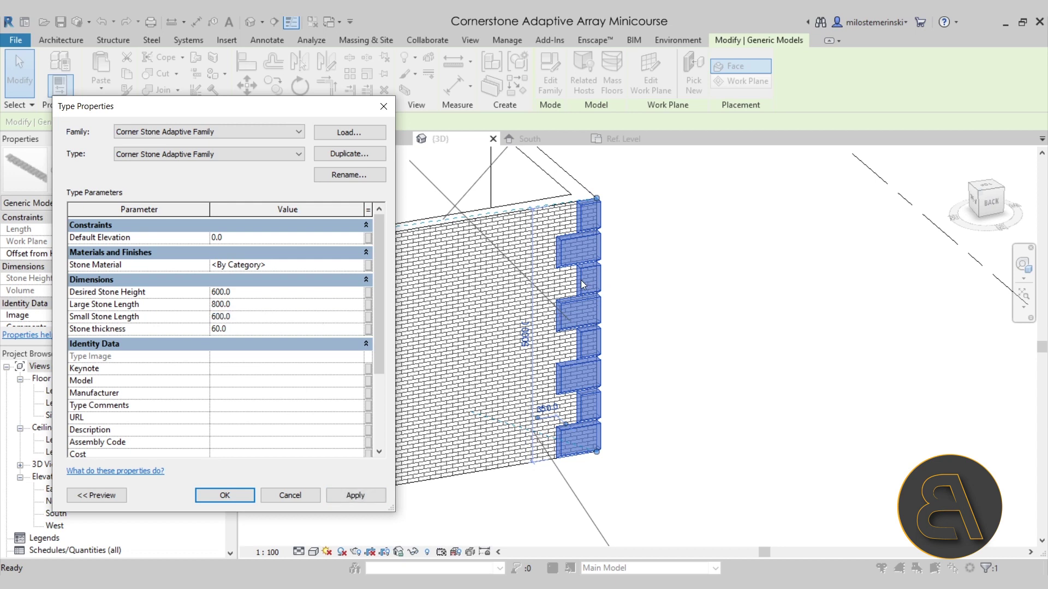
{"action": "left_click", "coordinate": [353, 495]}
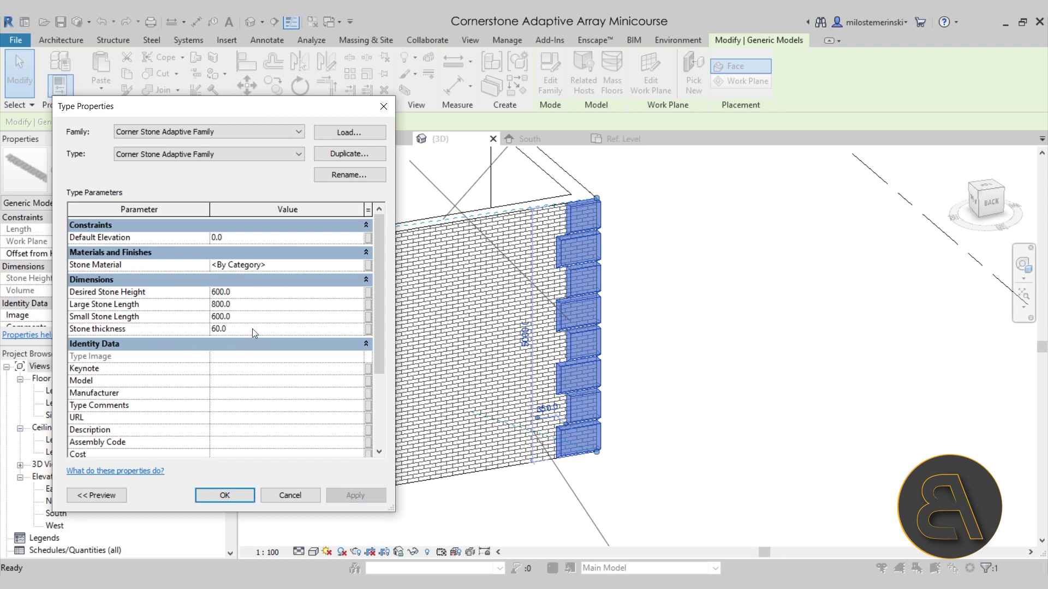
{"action": "left_click", "coordinate": [224, 495]}
{"action": "key", "text": "Escape"}
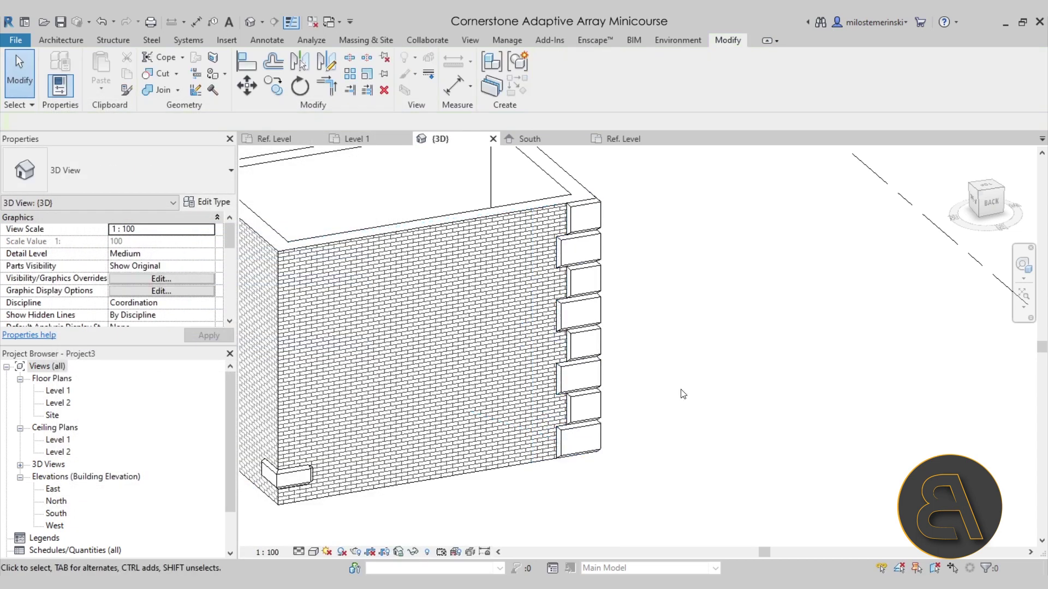
{"action": "mouse_move", "coordinate": [437, 327]}
{"action": "middle_mouse_down", "text": "shift"}
{"action": "mouse_move", "coordinate": [473, 322]}
{"action": "mouse_move", "coordinate": [681, 380]}
{"action": "mouse_move", "coordinate": [725, 382]}
{"action": "middle_mouse_up", "text": "shift"}
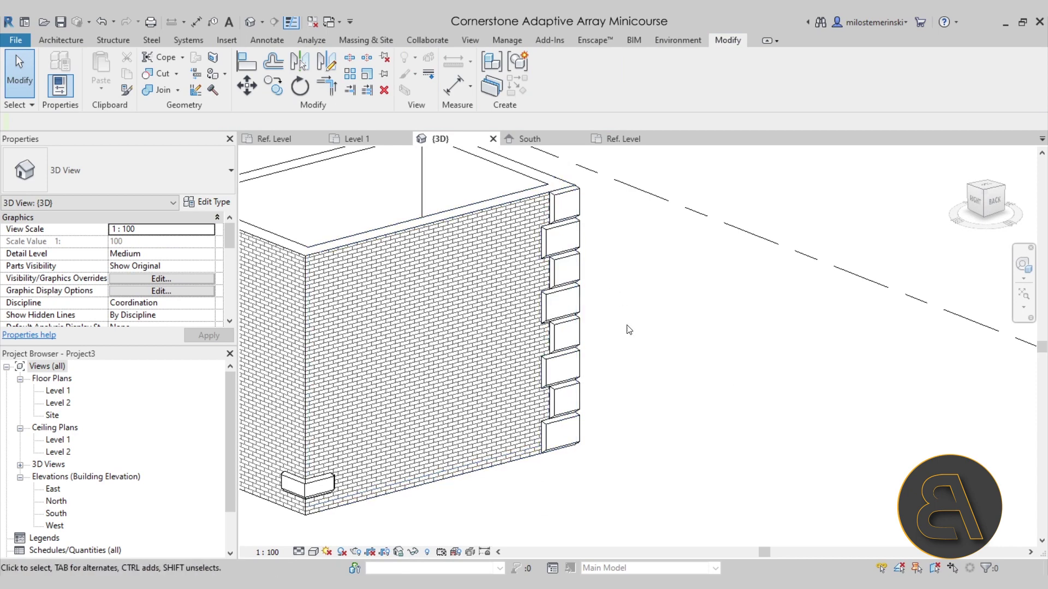
{"action": "middle_click_drag", "start_coordinate": [627, 327], "coordinate": [640, 347], "text": "shift"}
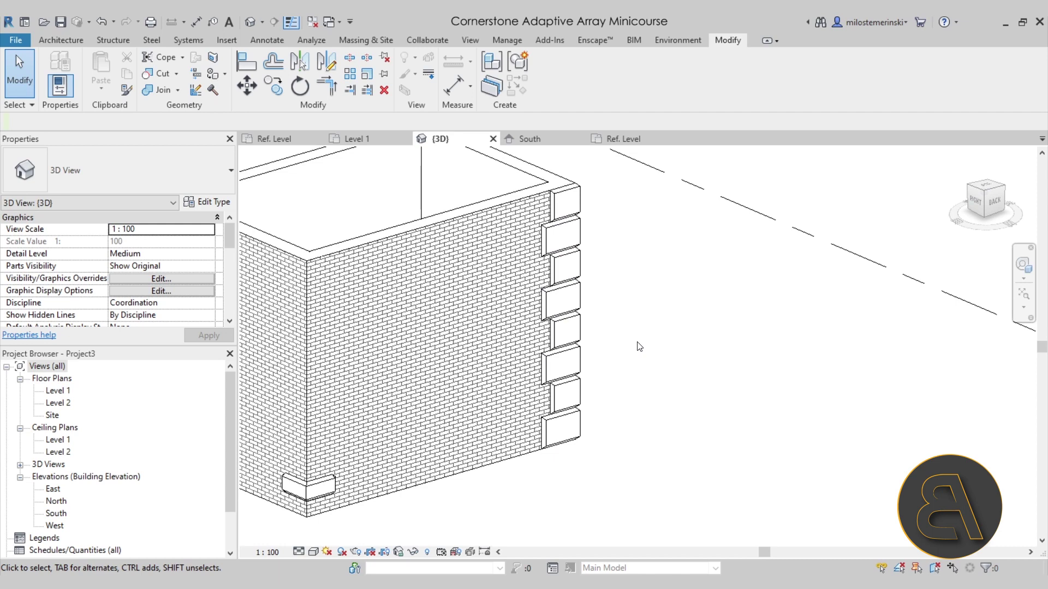
{"action": "left_click", "coordinate": [265, 139]}
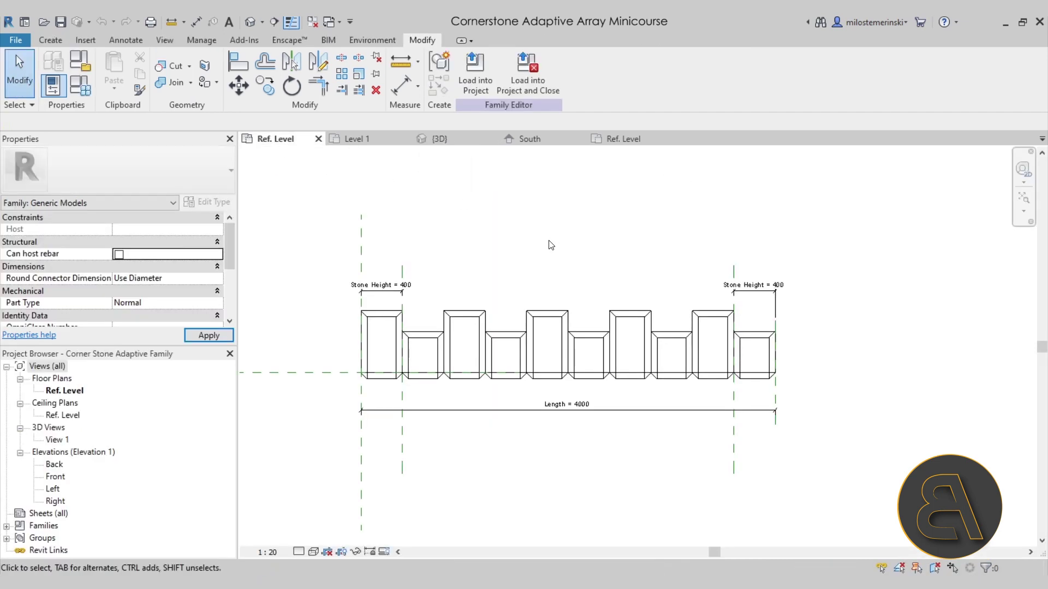
{"action": "left_click", "coordinate": [396, 347]}
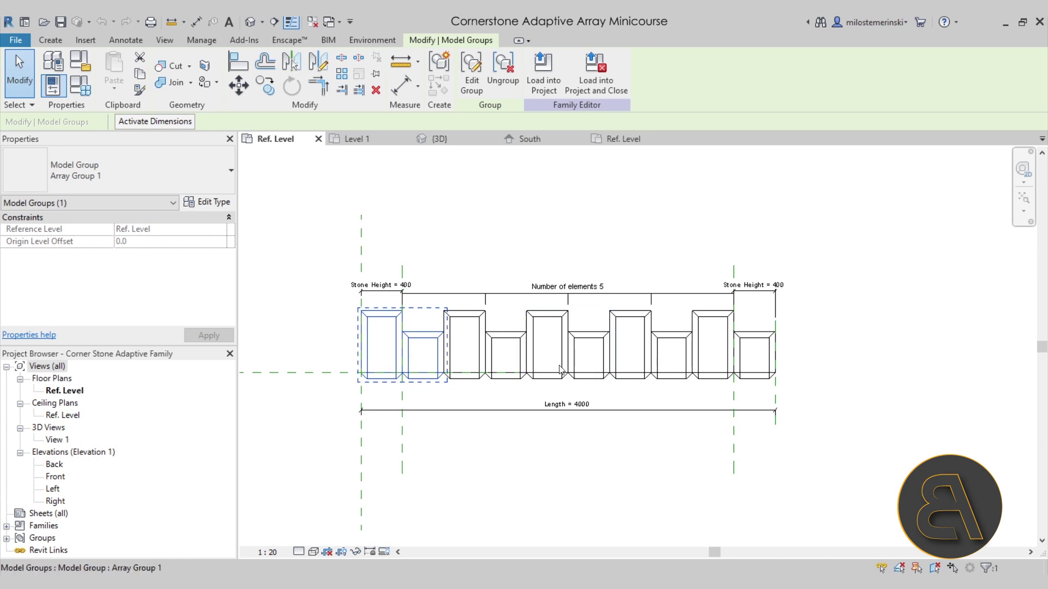
{"action": "left_click", "coordinate": [643, 459]}
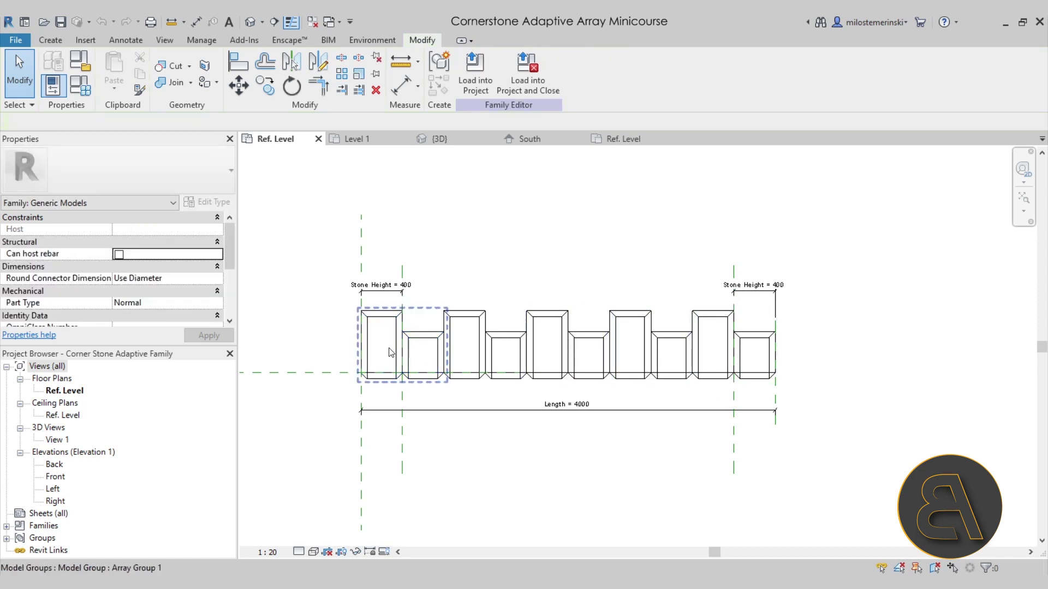
{"action": "left_click", "coordinate": [385, 324]}
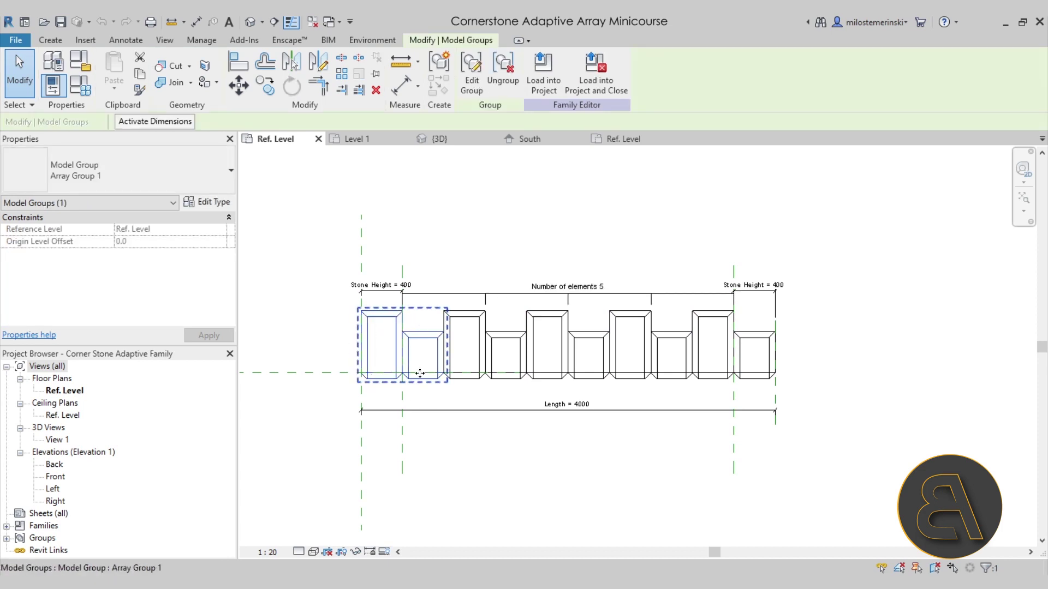
{"action": "left_click", "coordinate": [337, 345]}
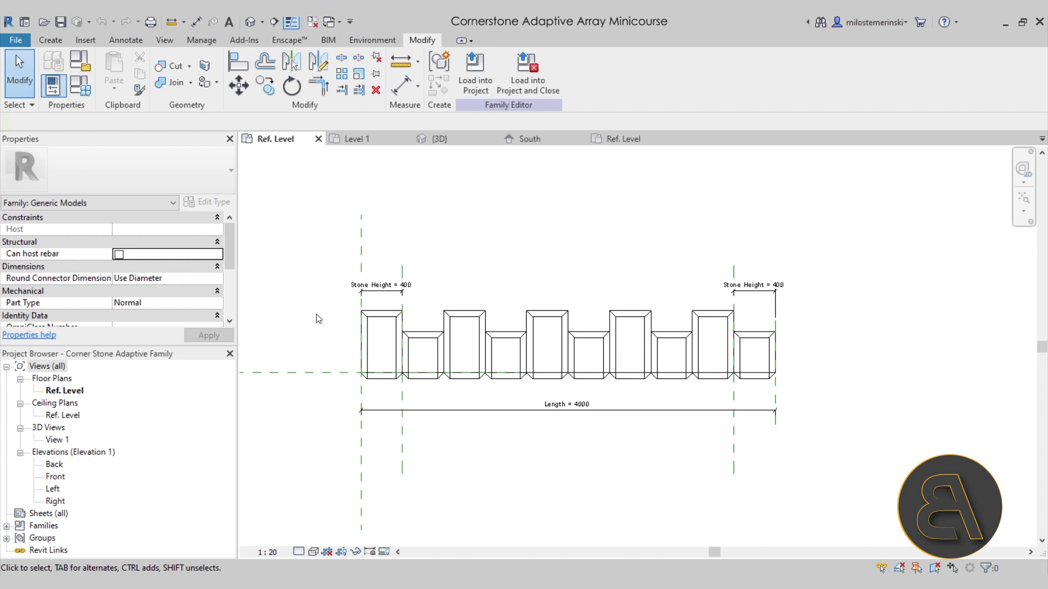
{"action": "left_click", "coordinate": [83, 96]}
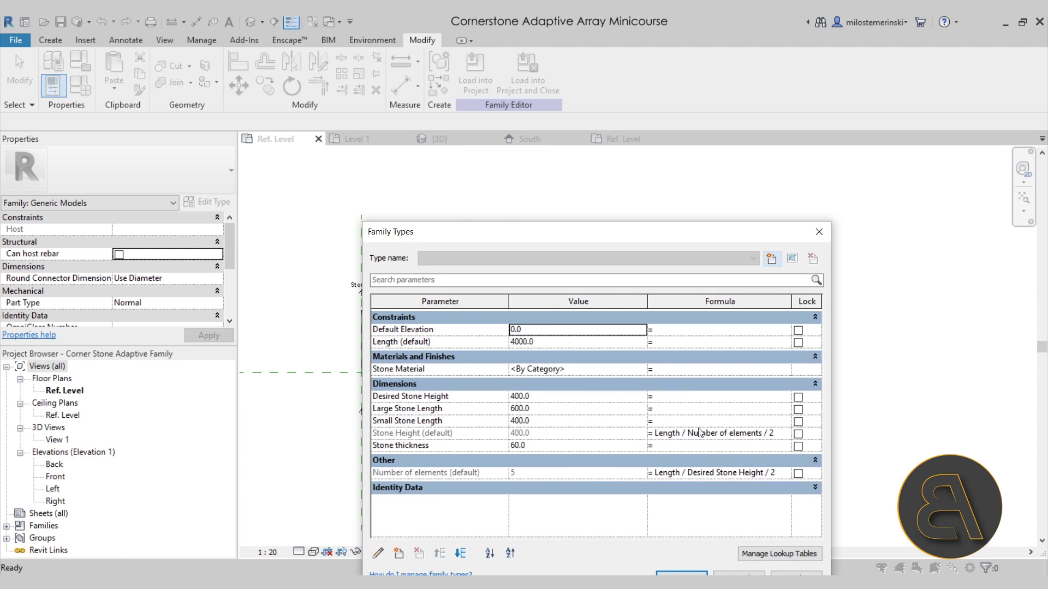
{"action": "left_click", "coordinate": [818, 231]}
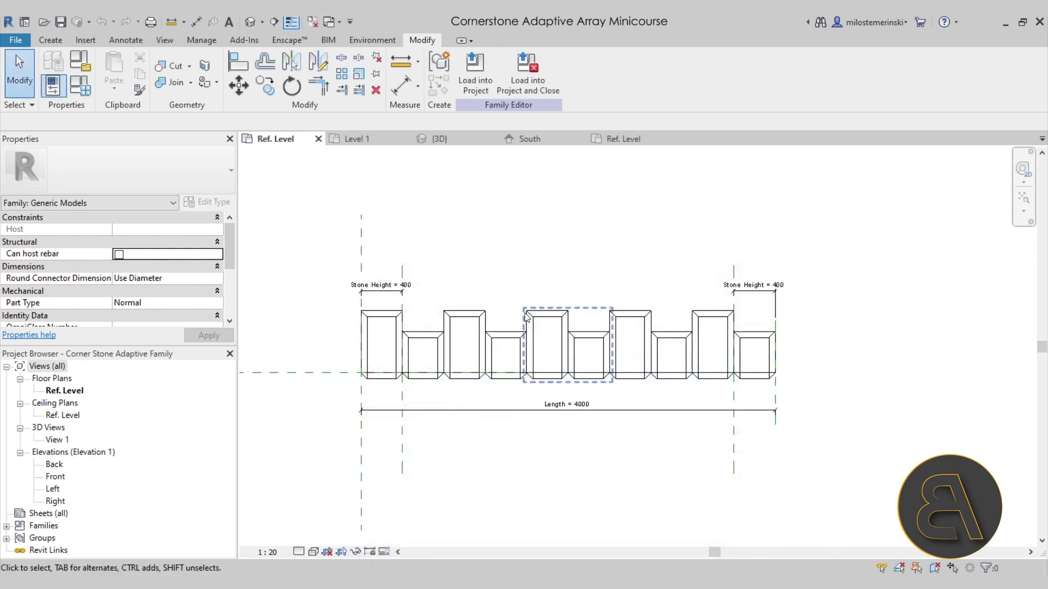
{"action": "middle_click_drag", "start_coordinate": [482, 472], "coordinate": [472, 452]}
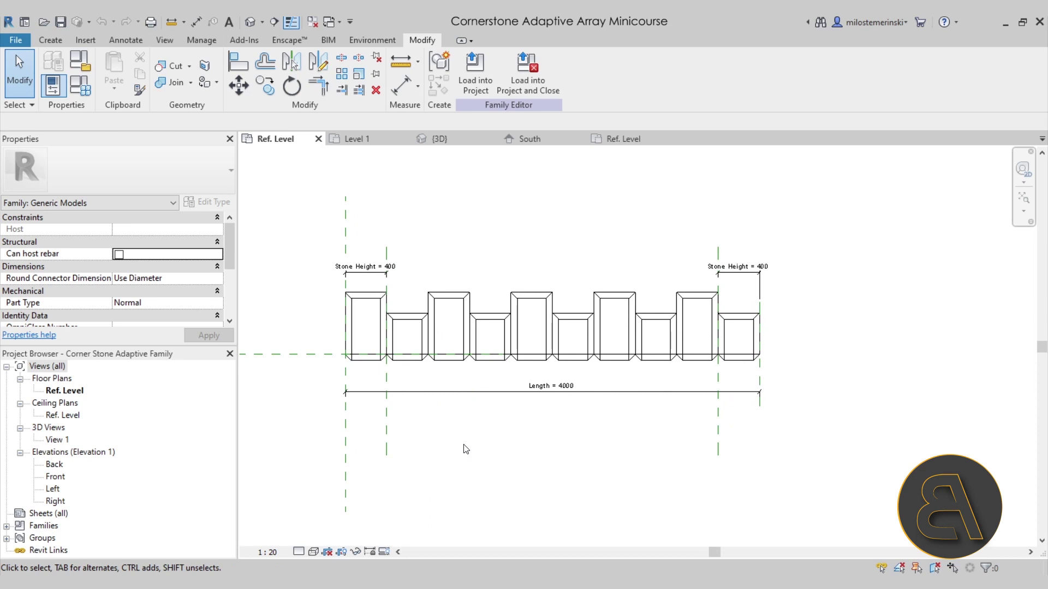
{"action": "left_click", "coordinate": [436, 139]}
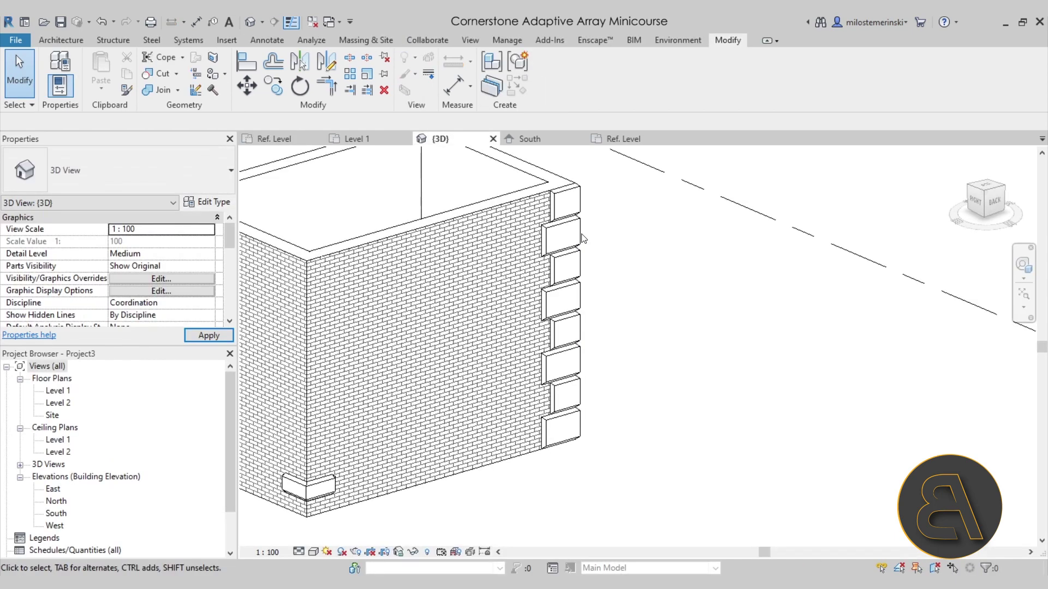
Orbit the brick box, then switch to the Corner Stone Adaptive Family's Ref. Level plan.
{"action": "mouse_move", "coordinate": [710, 476]}
{"action": "middle_mouse_down", "text": "shift"}
{"action": "mouse_move", "coordinate": [636, 479]}
{"action": "mouse_move", "coordinate": [691, 483]}
{"action": "middle_mouse_up", "text": "shift"}
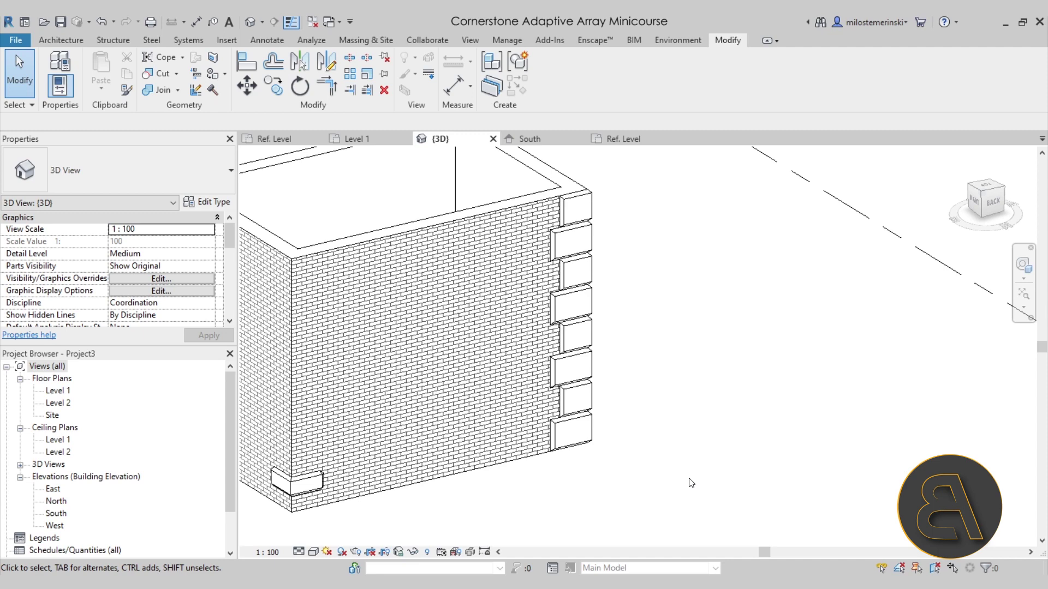
{"action": "left_click", "coordinate": [284, 138]}
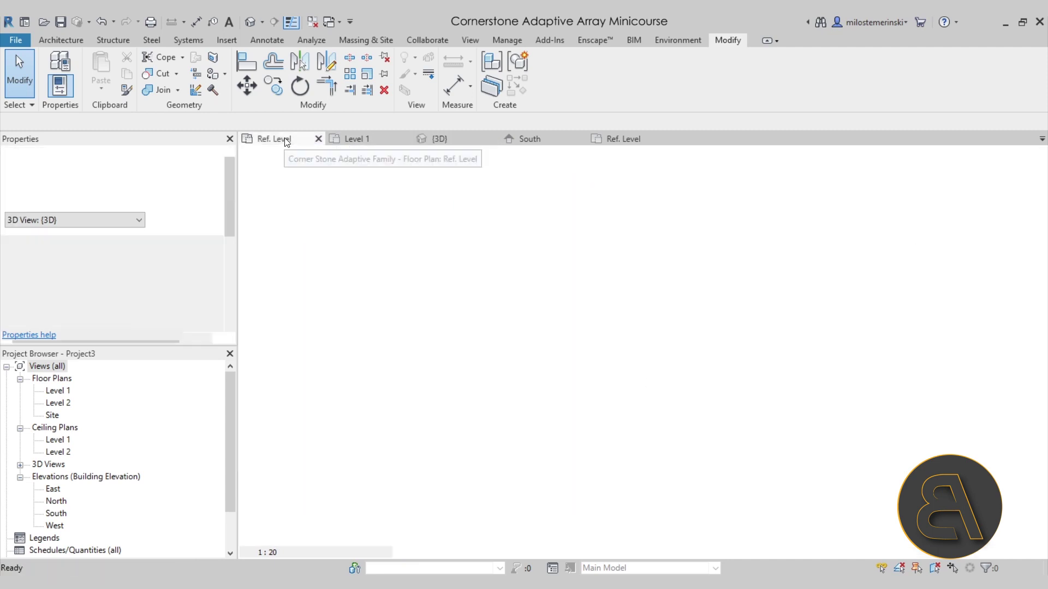